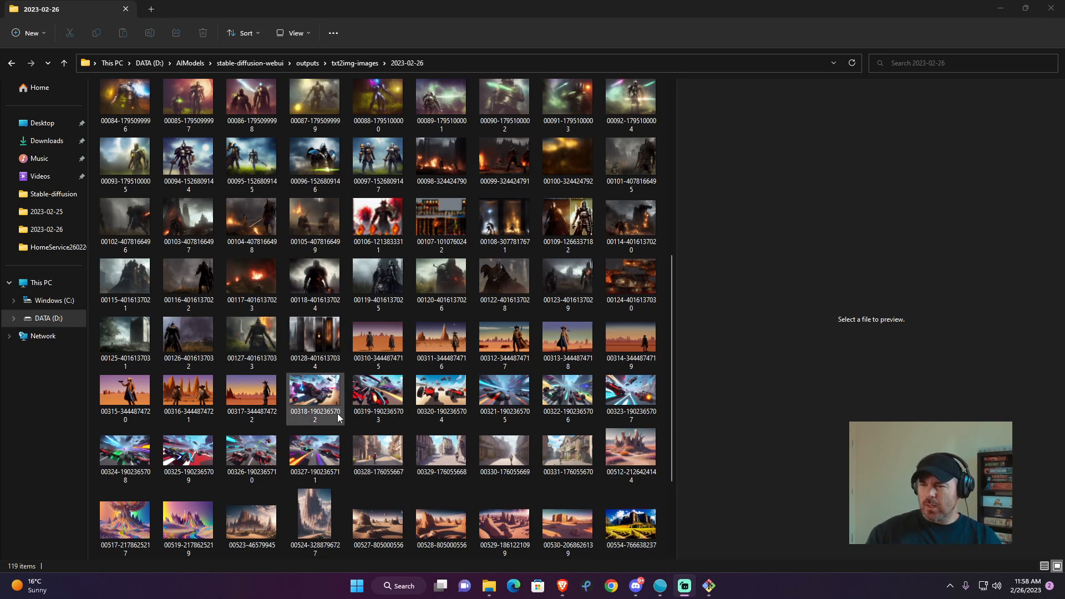
Preview the futuristic racing car images between 00318 and 00327 in the 2023-02-26 output folder.
{"action": "left_click", "coordinate": [339, 394]}
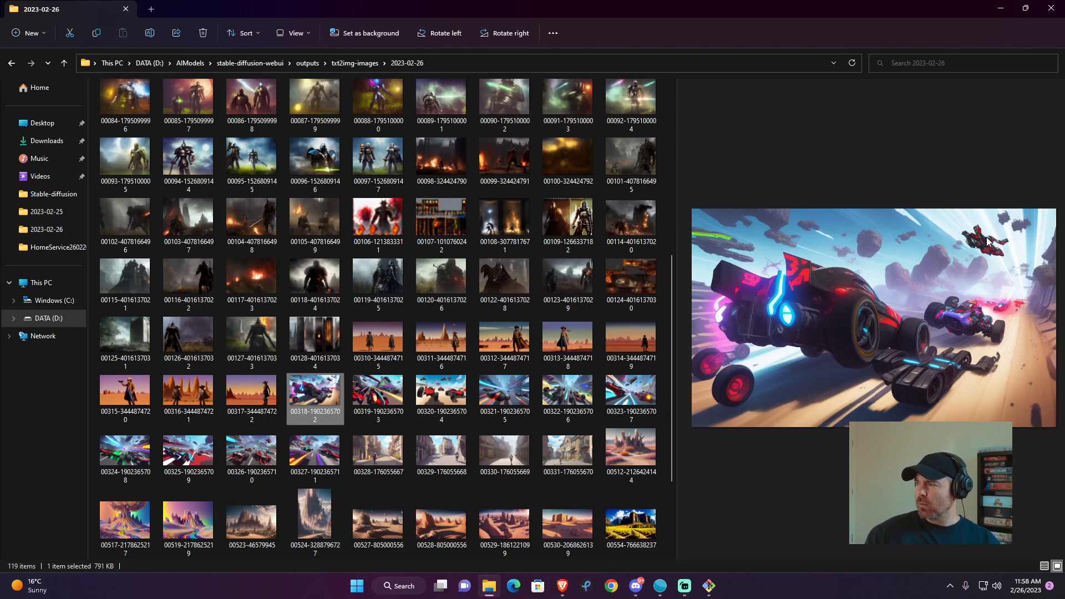
{"action": "left_click", "coordinate": [443, 409]}
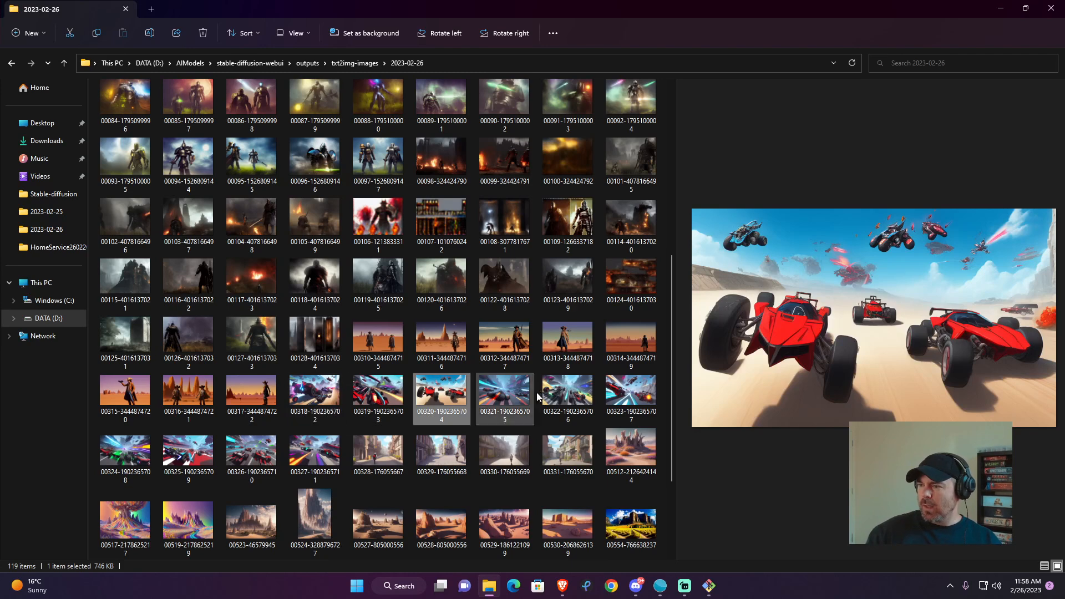
{"action": "left_click", "coordinate": [504, 400]}
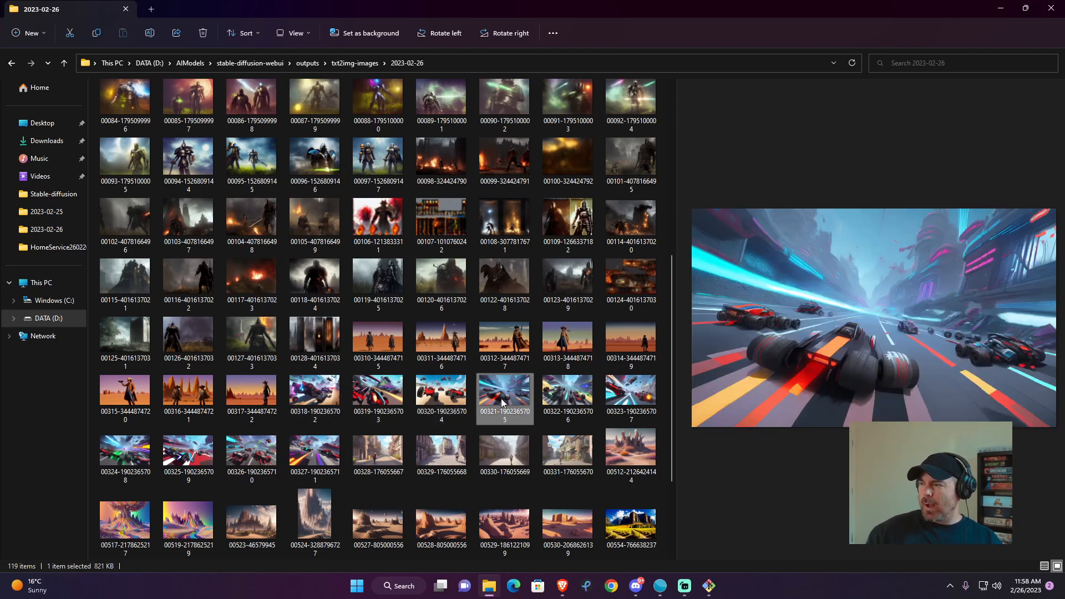
{"action": "left_click", "coordinate": [575, 392]}
{"action": "left_click", "coordinate": [631, 392]}
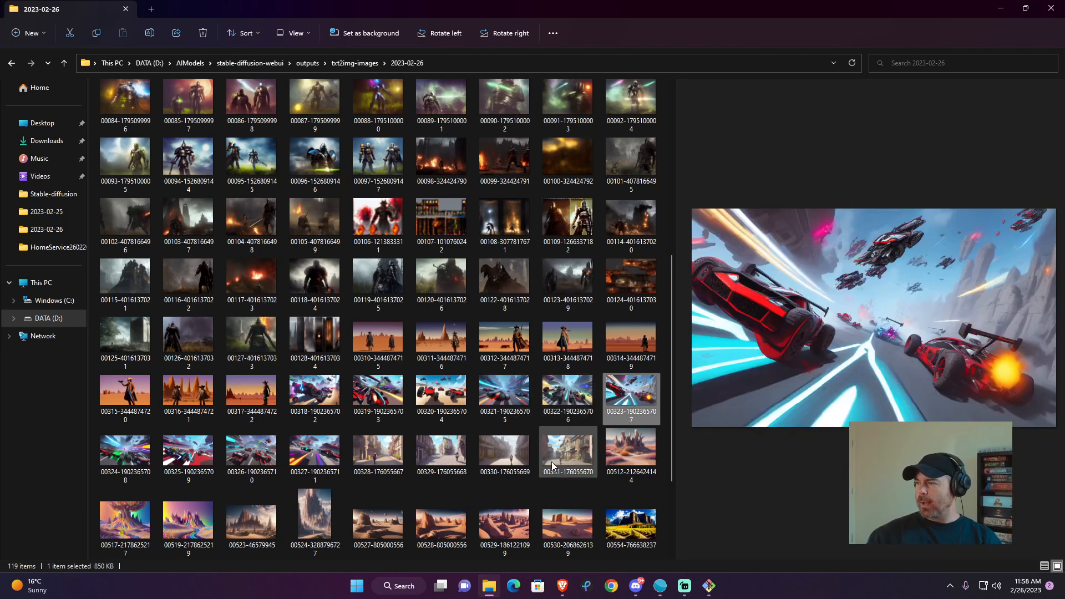
{"action": "left_click", "coordinate": [139, 447]}
{"action": "left_click", "coordinate": [188, 457]}
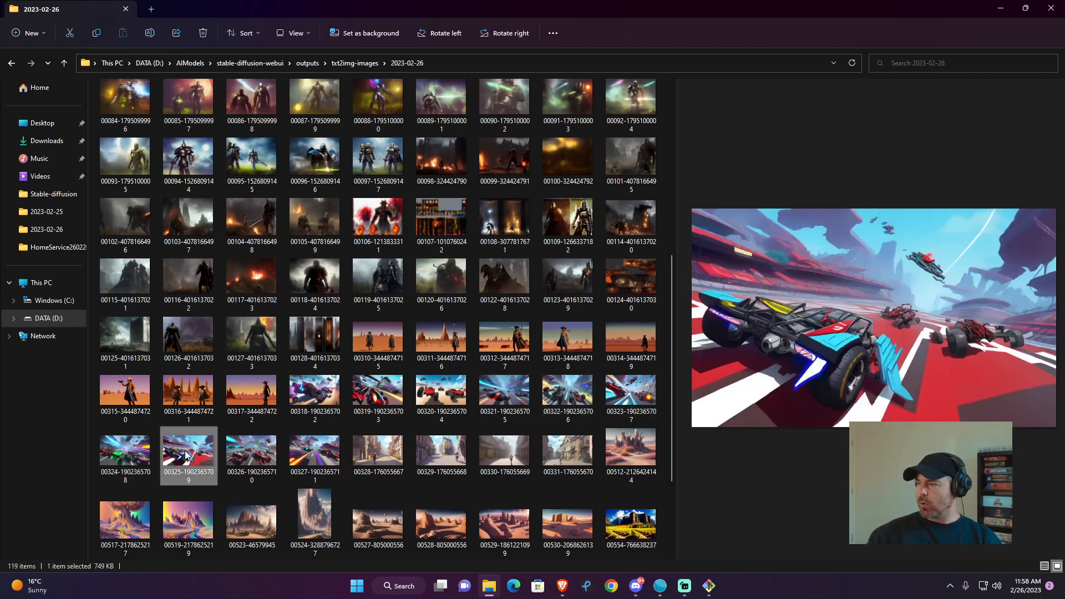
{"action": "left_click", "coordinate": [235, 464]}
{"action": "left_click", "coordinate": [315, 463]}
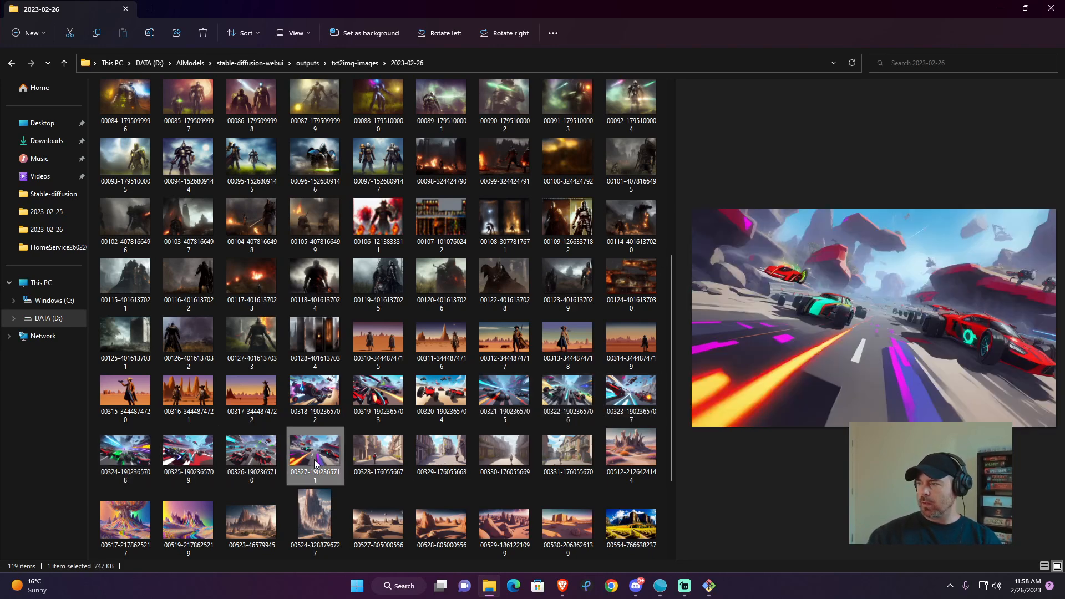
Preview the street scene images 00328 to 00331, going back and forth between them, and clear the selection.
{"action": "left_click", "coordinate": [378, 464]}
{"action": "left_click", "coordinate": [446, 448]}
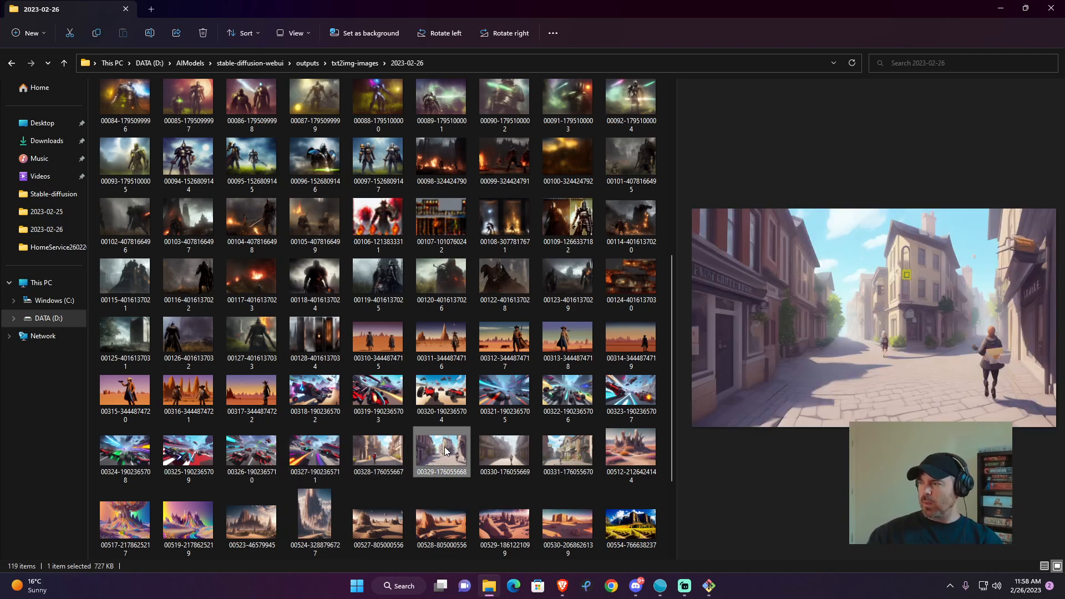
{"action": "left_click", "coordinate": [510, 458]}
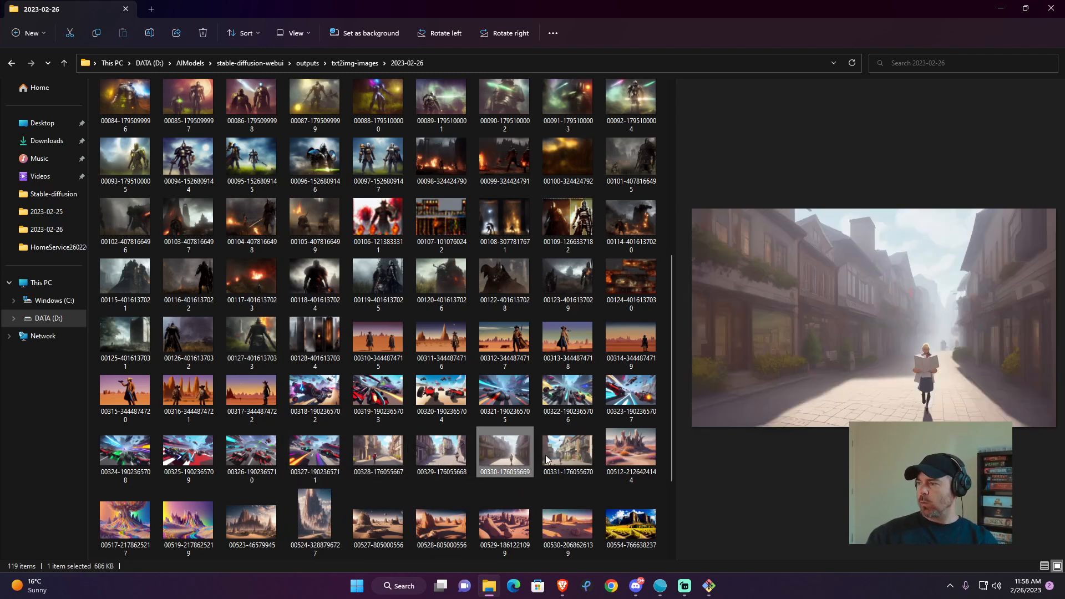
{"action": "left_click", "coordinate": [551, 453]}
{"action": "left_click", "coordinate": [504, 456]}
{"action": "left_click", "coordinate": [454, 455]}
{"action": "left_click", "coordinate": [390, 456]}
{"action": "left_click", "coordinate": [441, 467]}
{"action": "left_click", "coordinate": [487, 457]}
{"action": "left_click", "coordinate": [539, 455]}
{"action": "left_click", "coordinate": [487, 482]}
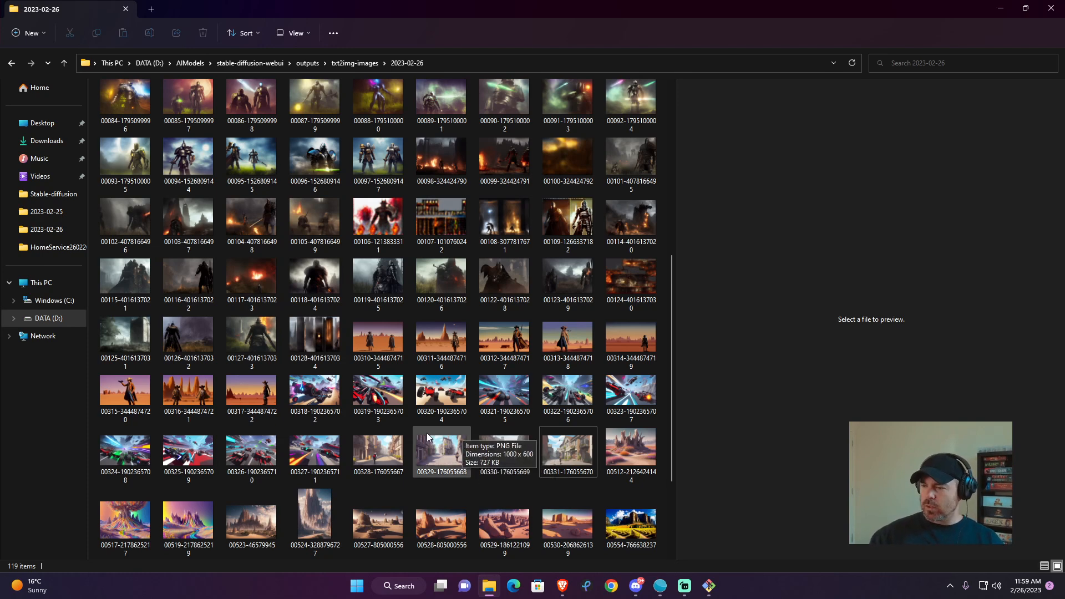
Preview the dark fire scene 00117 and several of the folder's early landscape images, including 00003, 00019, 00020 and 00017.
{"action": "left_click", "coordinate": [248, 270]}
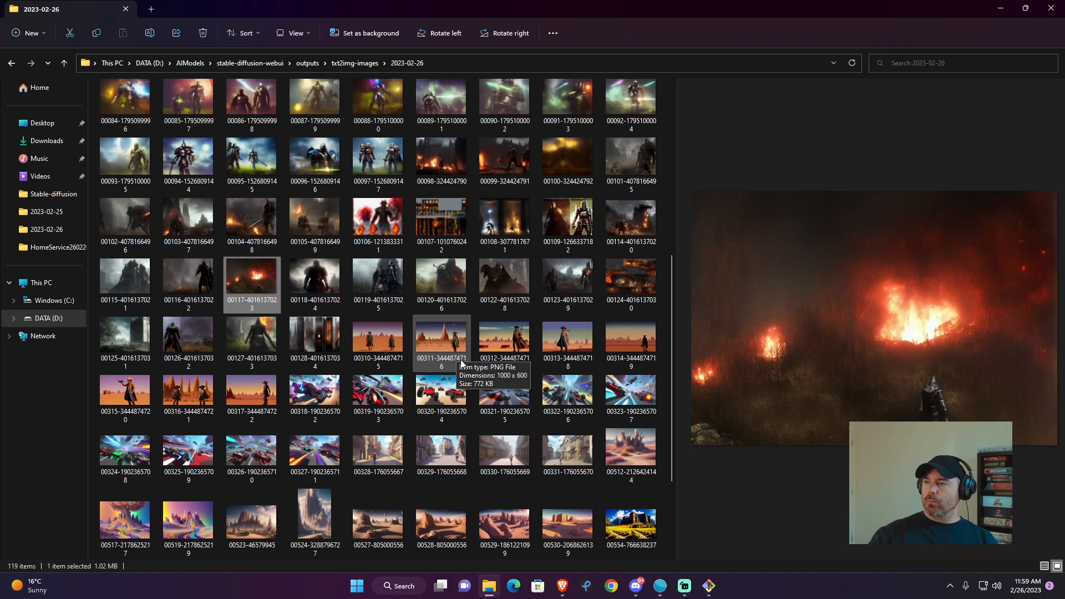
{"action": "scroll", "coordinate": [483, 383], "scroll_direction": "up", "scroll_amount": 5}
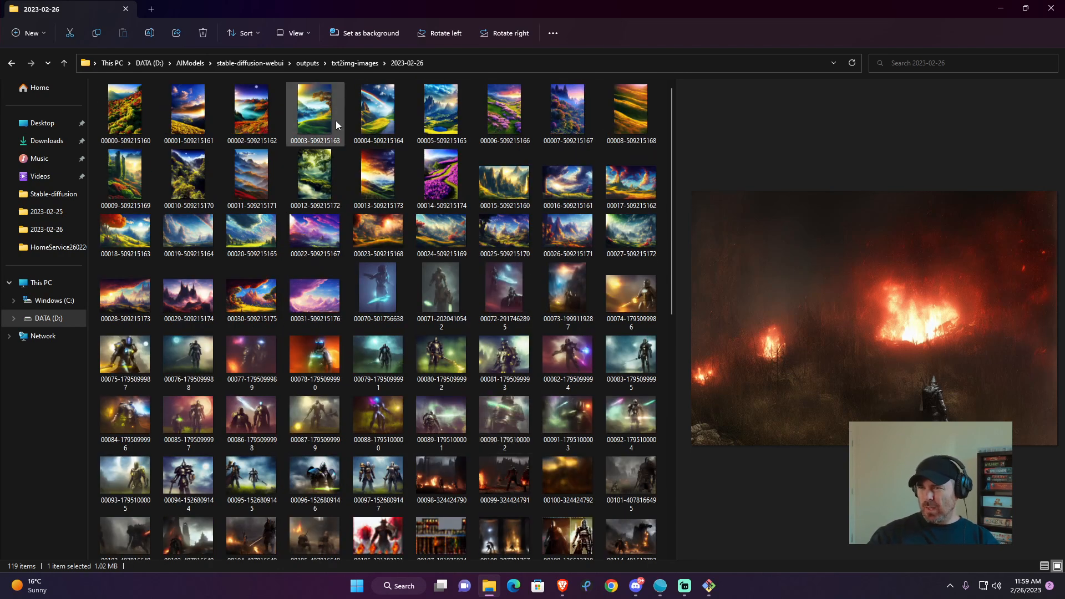
{"action": "left_click", "coordinate": [316, 114]}
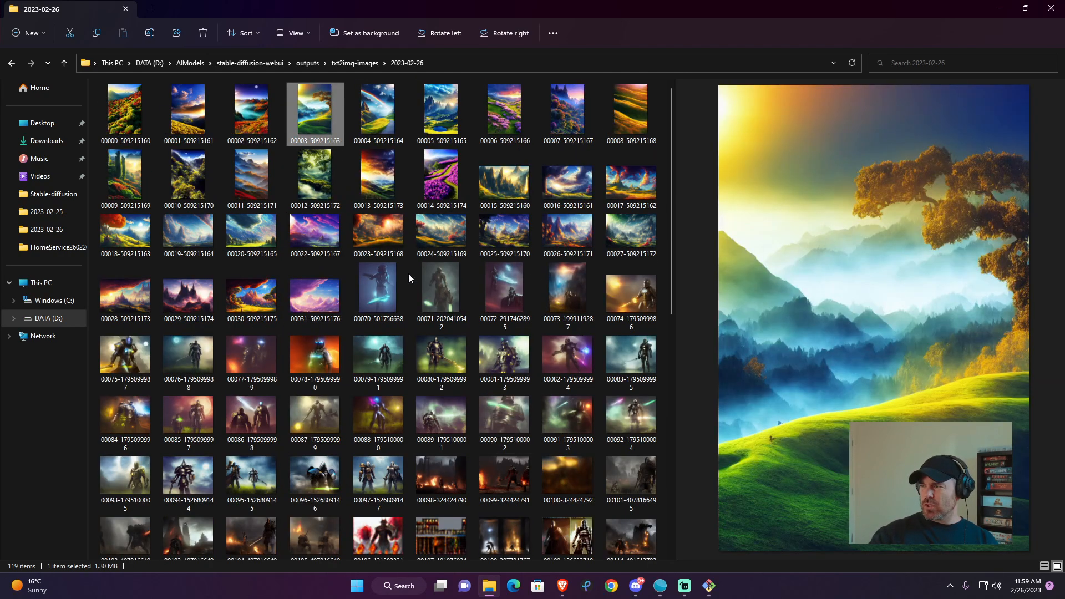
{"action": "left_click", "coordinate": [315, 238]}
{"action": "left_click", "coordinate": [252, 237]}
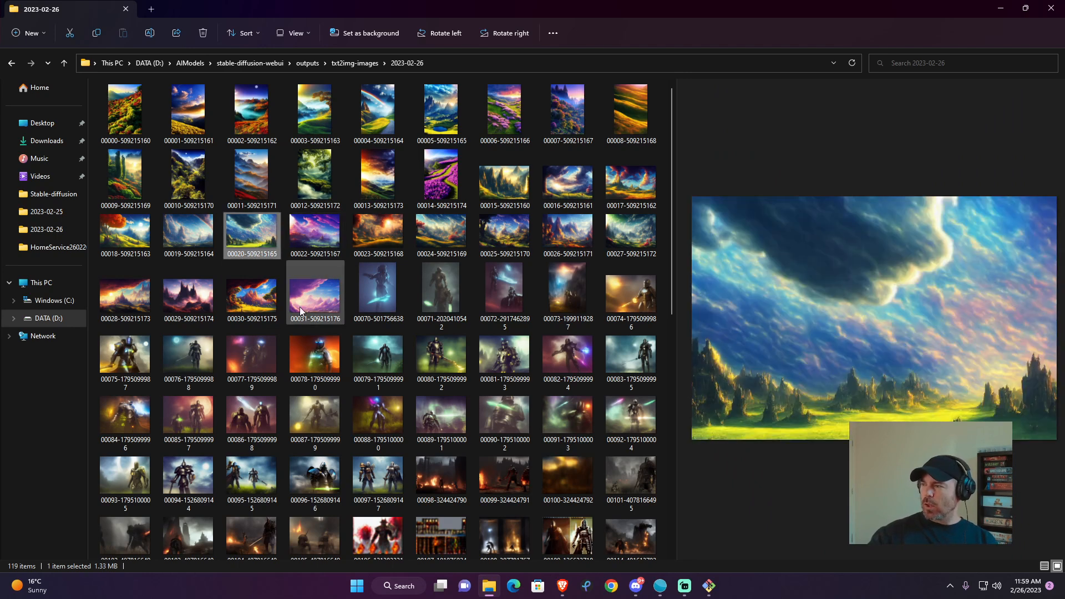
{"action": "left_click", "coordinate": [207, 241]}
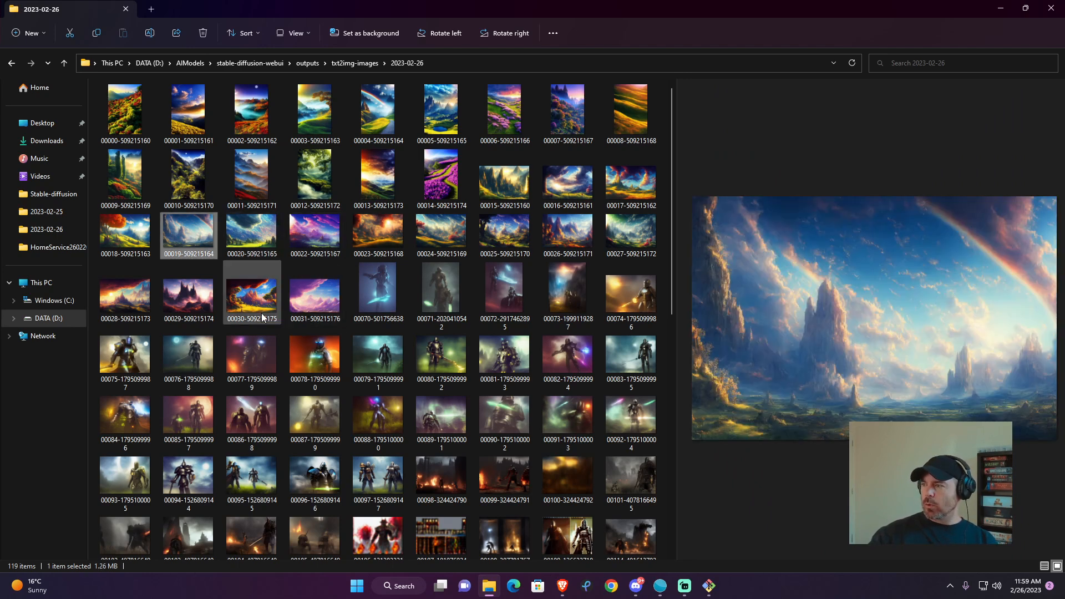
{"action": "left_click", "coordinate": [576, 187]}
{"action": "left_click", "coordinate": [623, 183]}
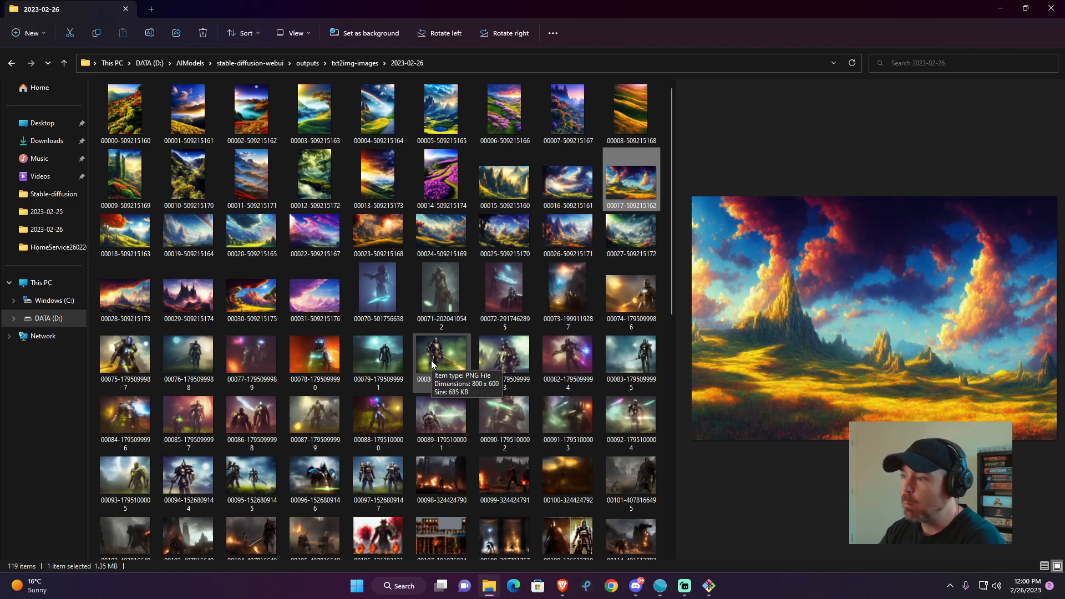
{"action": "scroll", "coordinate": [430, 359], "scroll_direction": "down", "scroll_amount": 5}
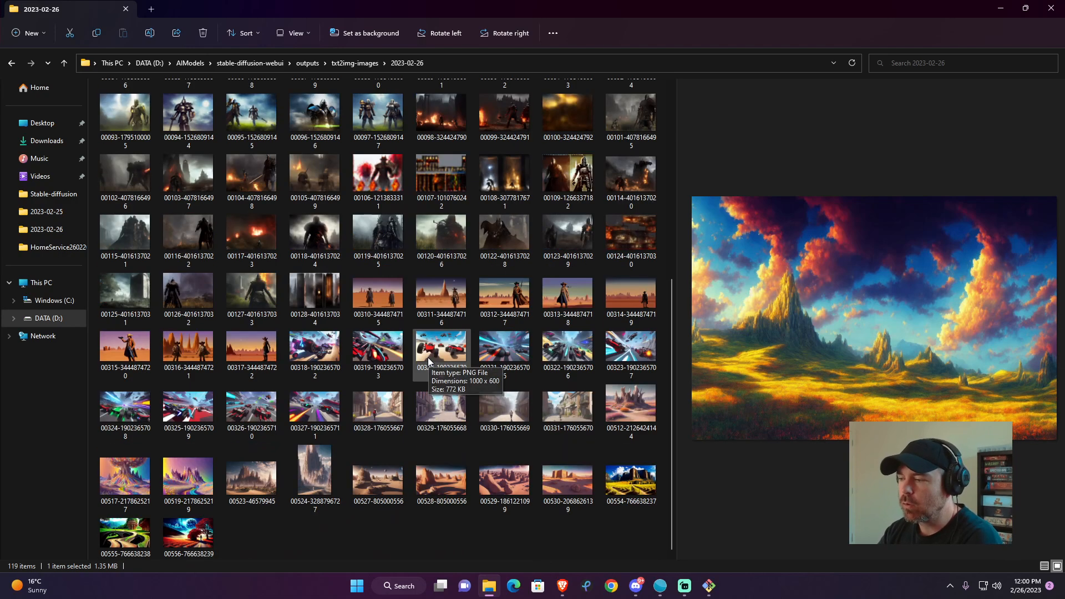
{"action": "left_click", "coordinate": [437, 527]}
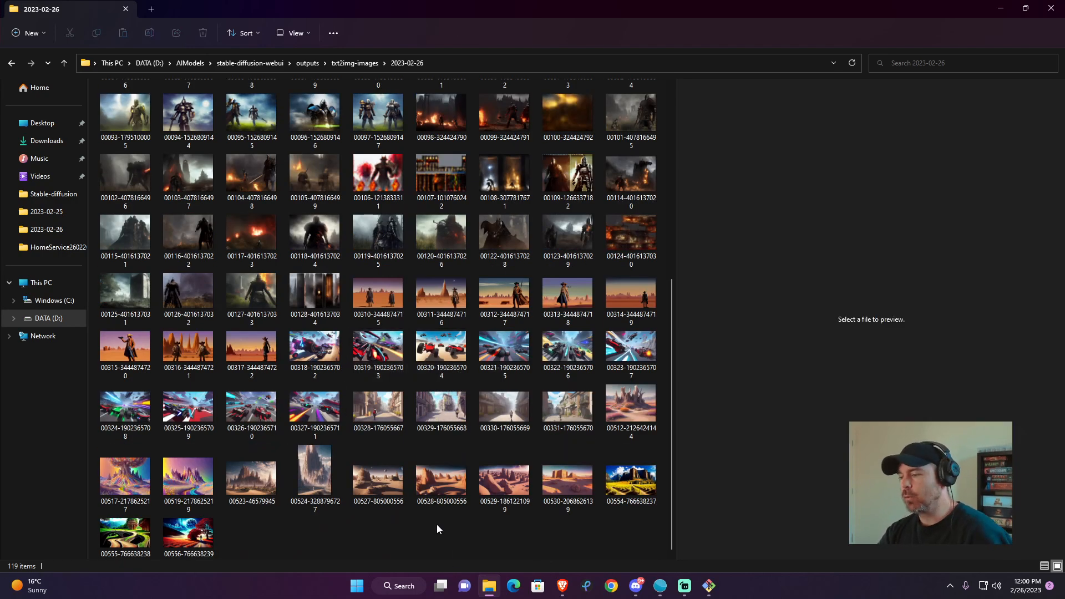
Switch to Brave and download the 64-bit Windows embeddable package of Python 3.10.10 into the Downloads folder.
{"action": "left_click", "coordinate": [562, 585]}
{"action": "left_click", "coordinate": [437, 7]}
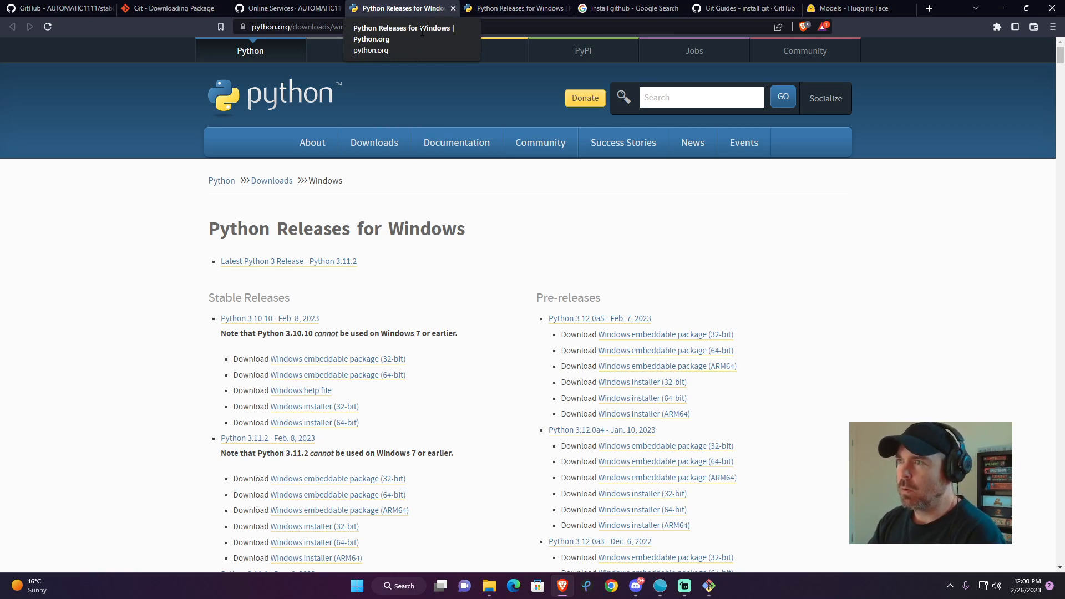
{"action": "mouse_move", "coordinate": [402, 150]}
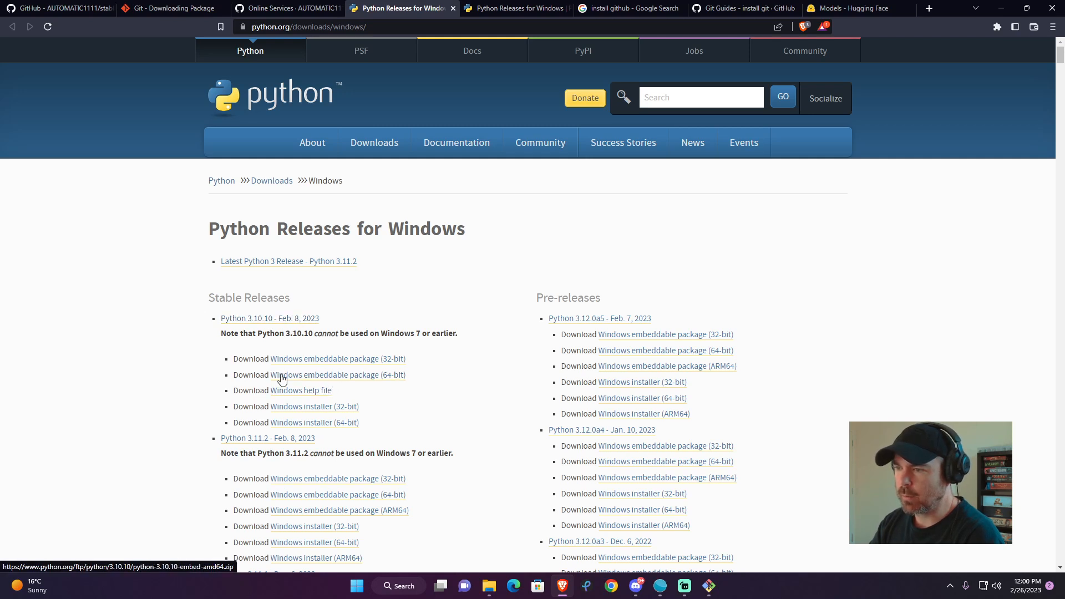
{"action": "left_click", "coordinate": [386, 384]}
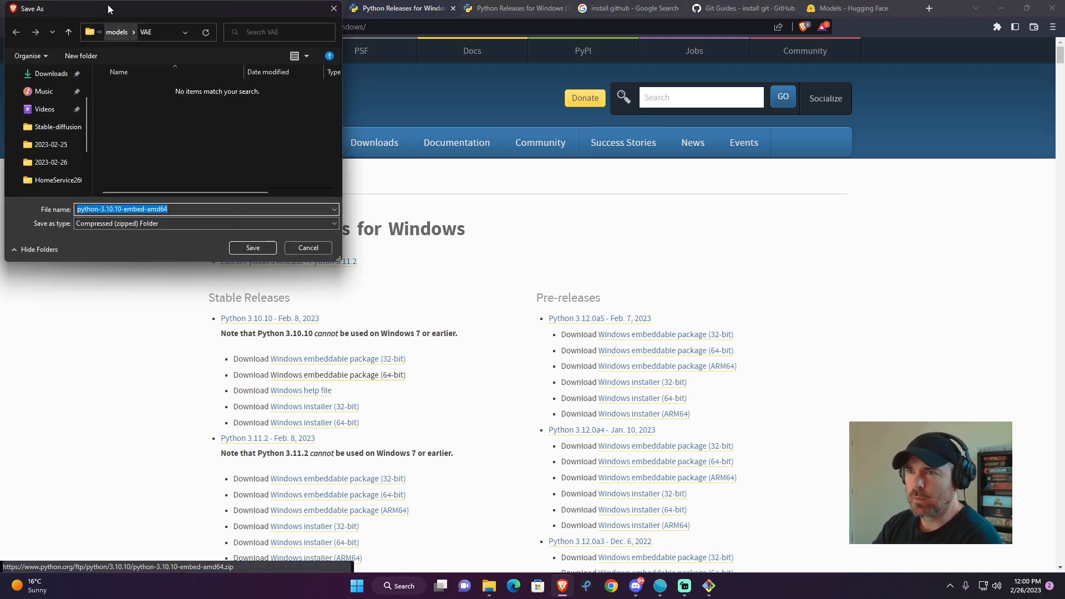
{"action": "scroll", "coordinate": [67, 113], "scroll_direction": "up", "scroll_amount": 1}
{"action": "left_click", "coordinate": [50, 126]}
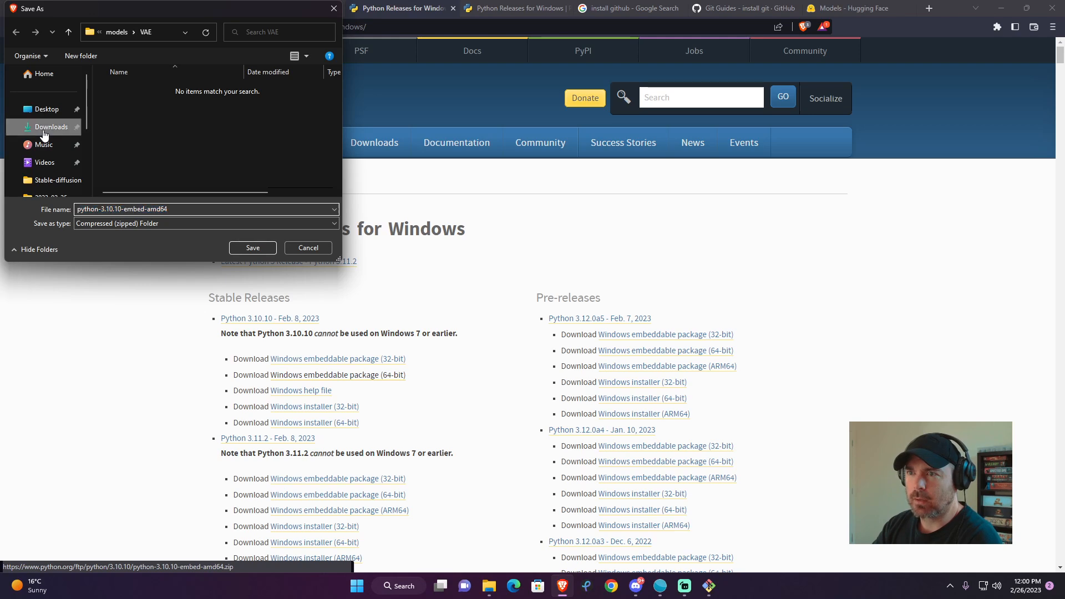
{"action": "left_click", "coordinate": [252, 248]}
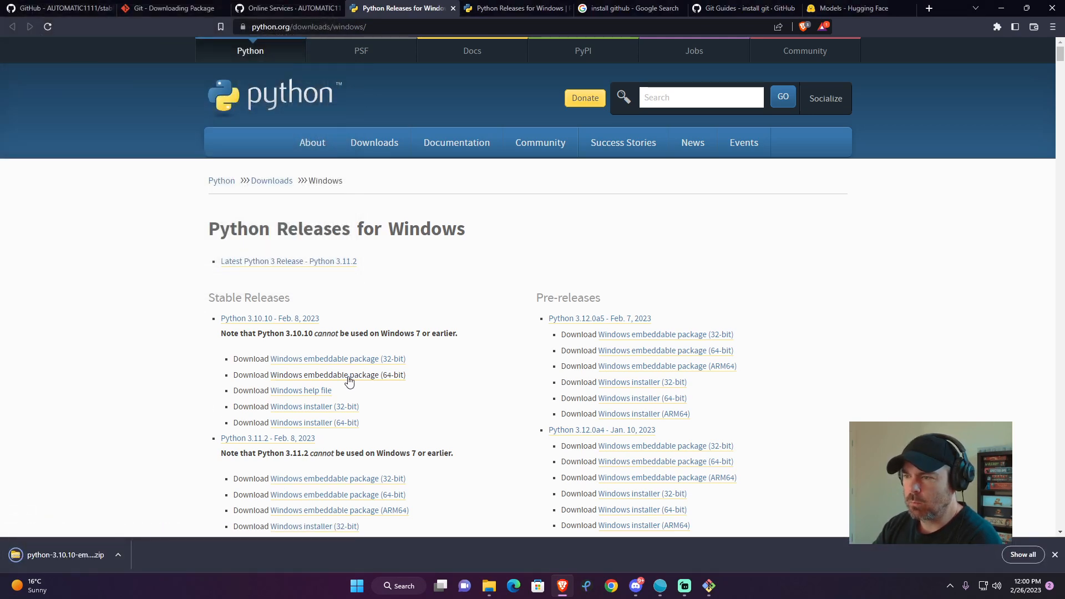
Download the 64-bit Windows installer of Python 3.10.10 and install it with default settings and python.exe added to PATH.
{"action": "left_click", "coordinate": [313, 424]}
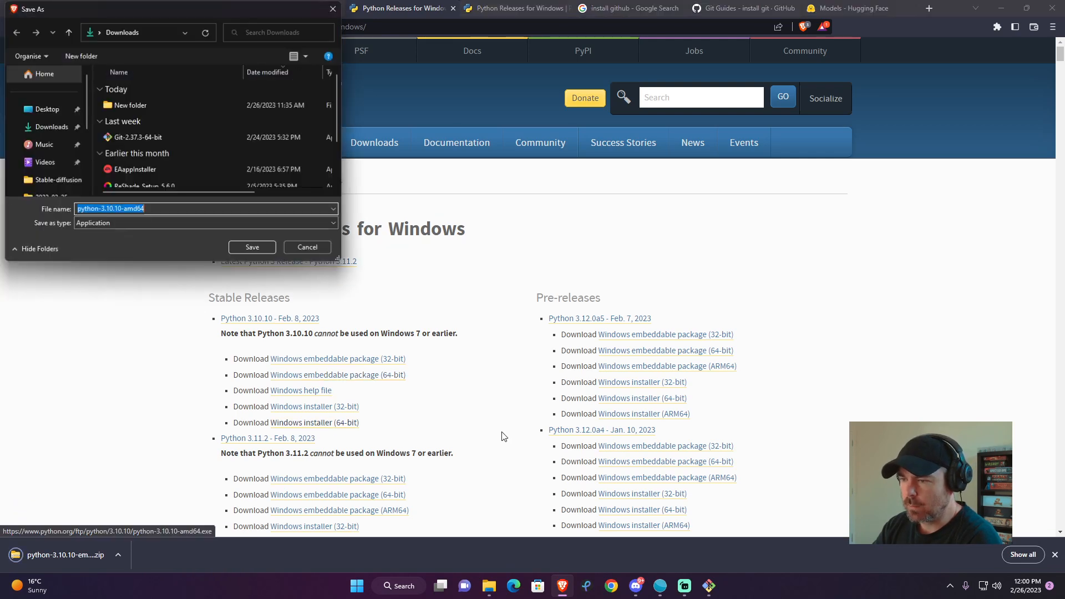
{"action": "left_click", "coordinate": [252, 248]}
{"action": "left_click", "coordinate": [72, 554]}
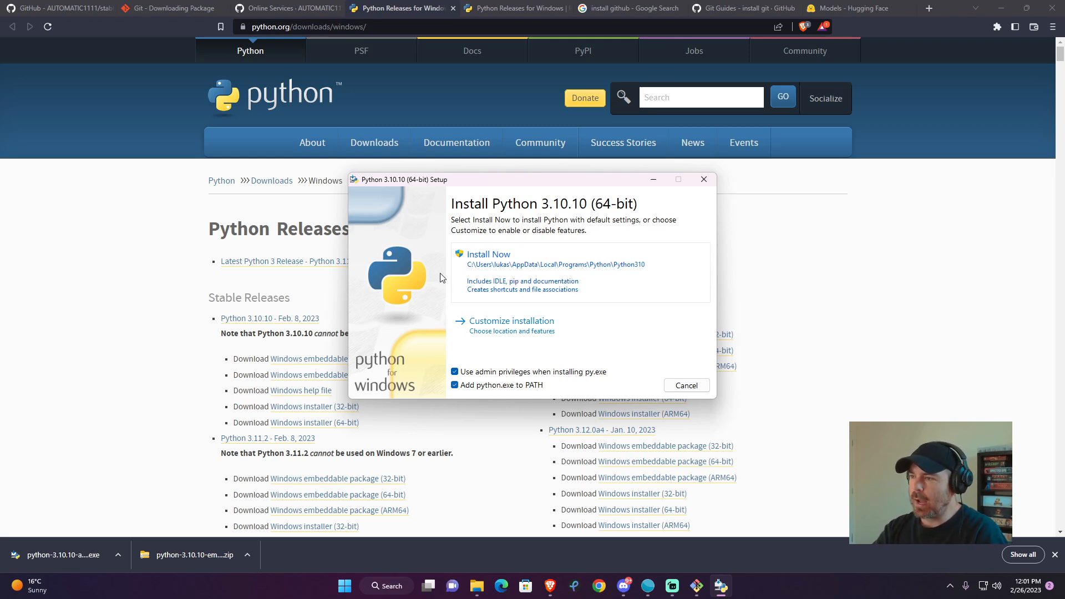
{"action": "left_click", "coordinate": [507, 263]}
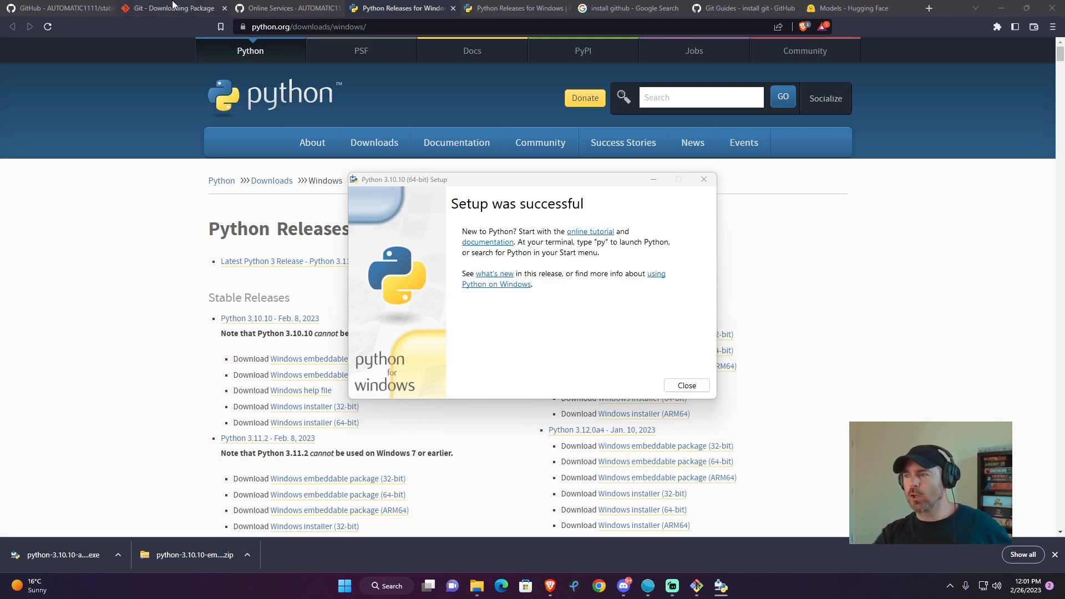
{"action": "left_click", "coordinate": [688, 387]}
Look at the Git for Windows download page, and examine the AUTOMATIC1111 stable-diffusion-webui repository's files, interface screenshot and feature list.
{"action": "left_click", "coordinate": [166, 8]}
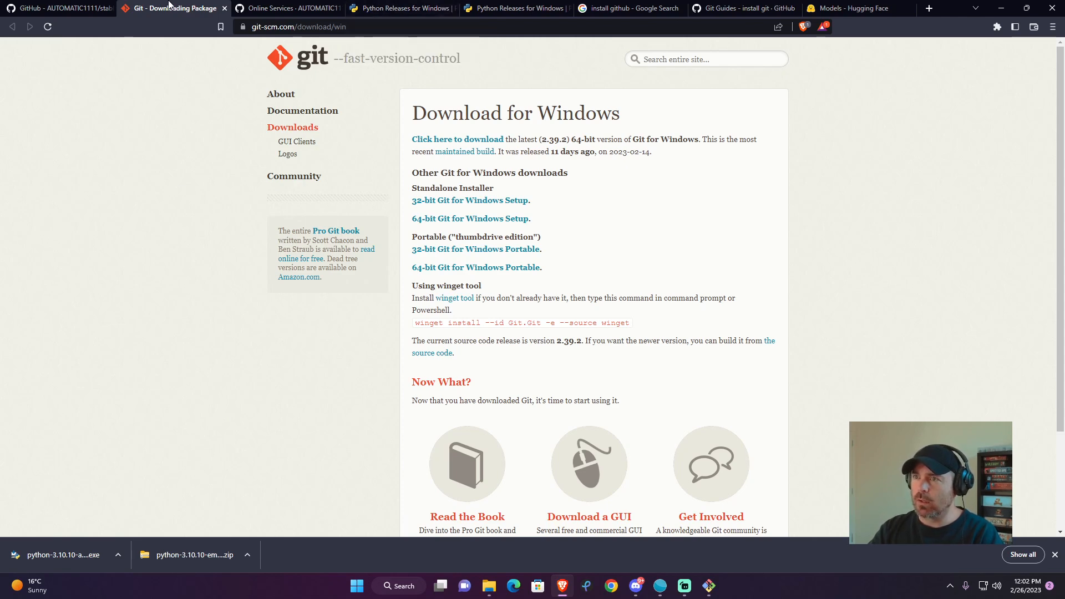
{"action": "left_click", "coordinate": [61, 7]}
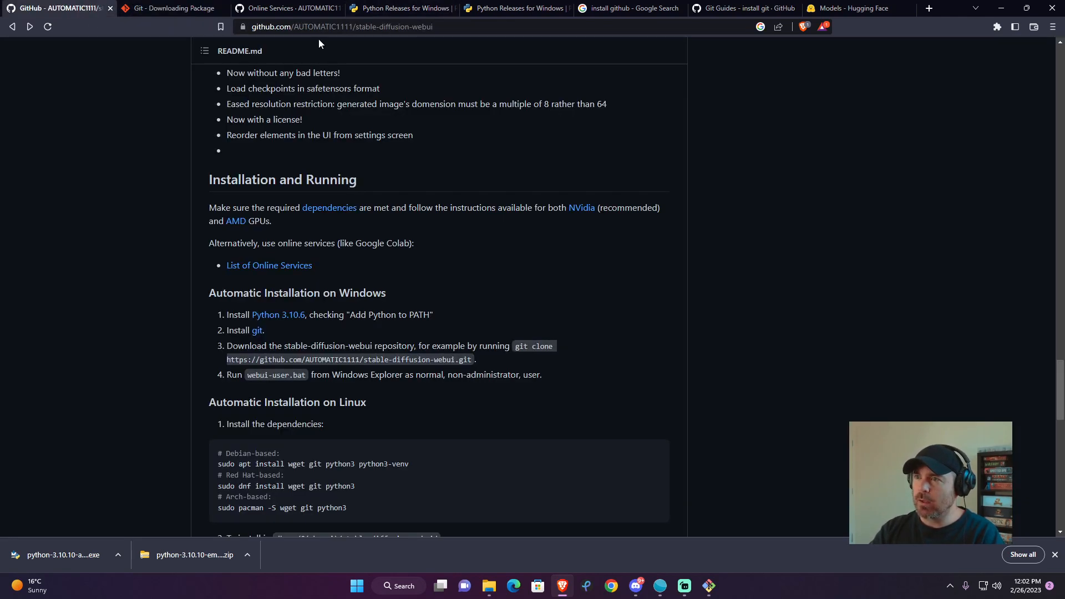
{"action": "left_click_drag", "start_coordinate": [361, 28], "coordinate": [460, 26]}
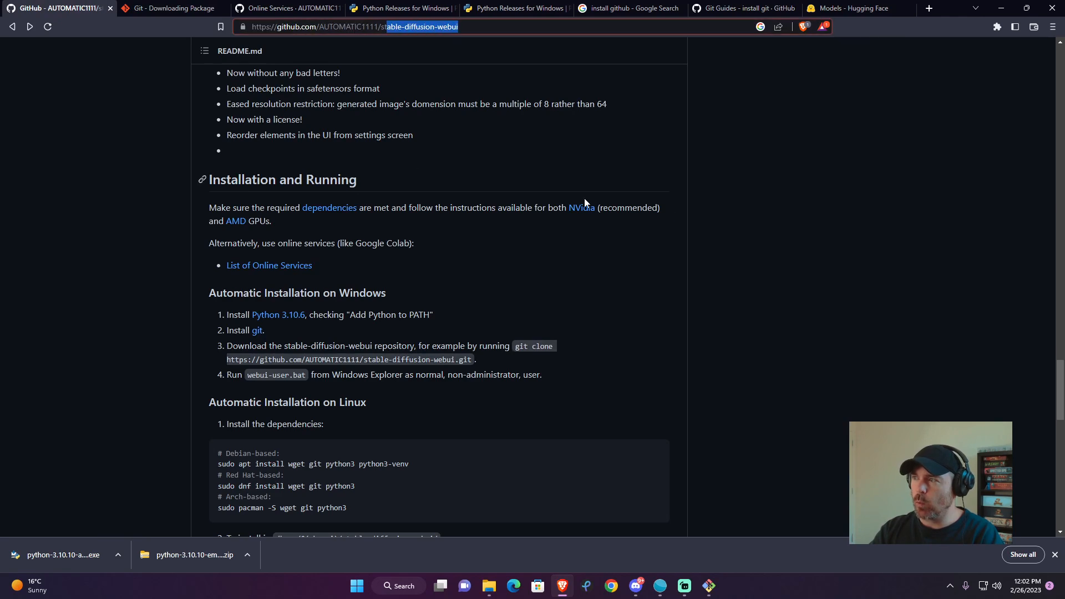
{"action": "left_click_drag", "start_coordinate": [1060, 405], "coordinate": [1059, 45]}
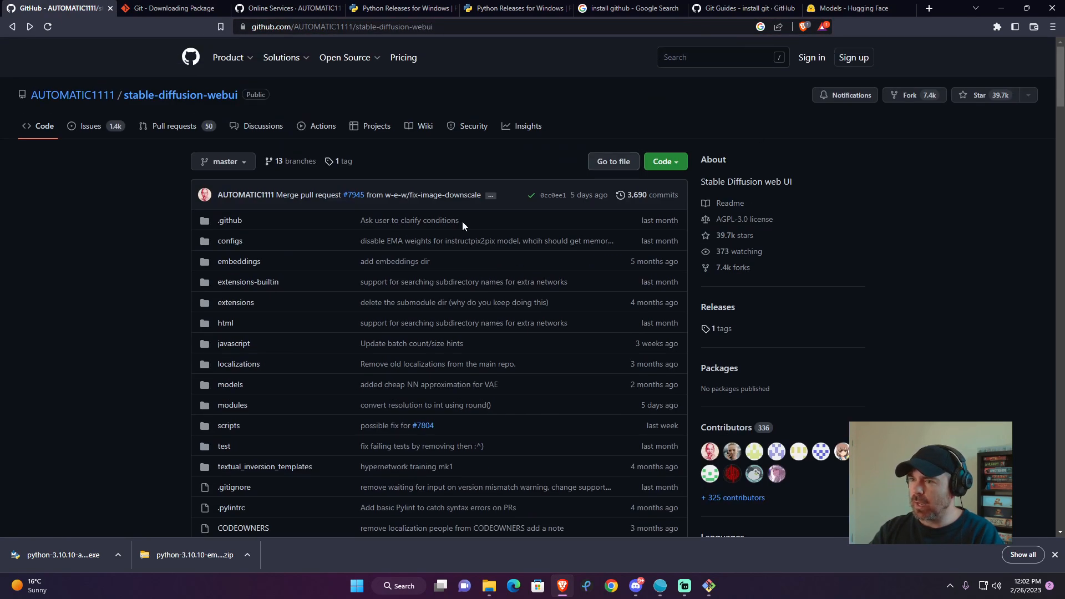
{"action": "scroll", "coordinate": [292, 328], "scroll_direction": "down", "scroll_amount": 4}
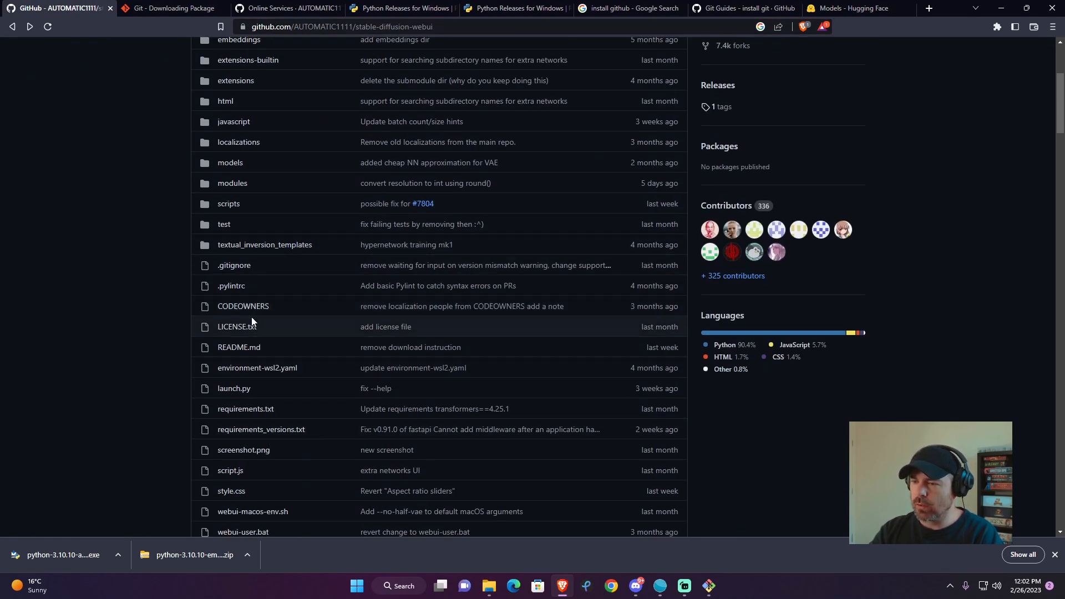
{"action": "scroll", "coordinate": [254, 317], "scroll_direction": "down", "scroll_amount": 8}
{"action": "scroll", "coordinate": [151, 236], "scroll_direction": "down", "scroll_amount": 2}
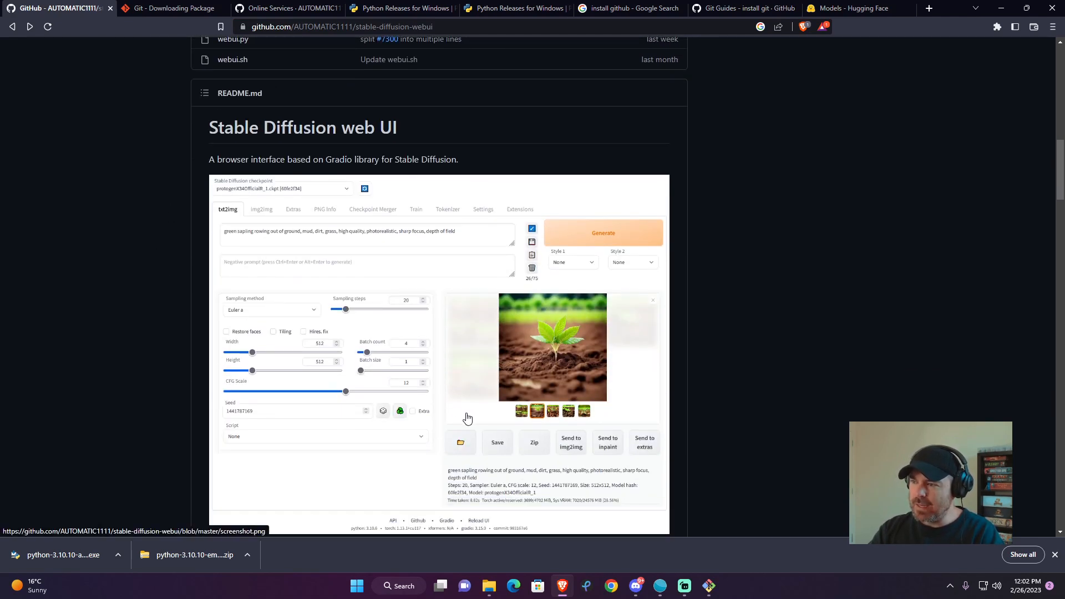
{"action": "scroll", "coordinate": [378, 311], "scroll_direction": "down", "scroll_amount": 3}
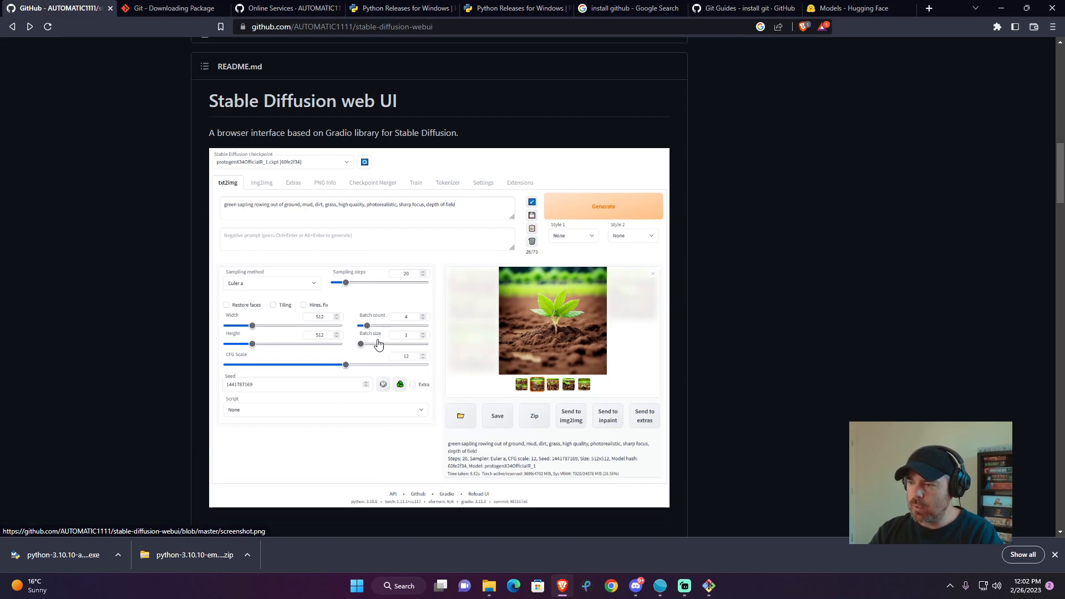
{"action": "scroll", "coordinate": [542, 385], "scroll_direction": "up", "scroll_amount": 3}
{"action": "scroll", "coordinate": [423, 367], "scroll_direction": "down", "scroll_amount": 20}
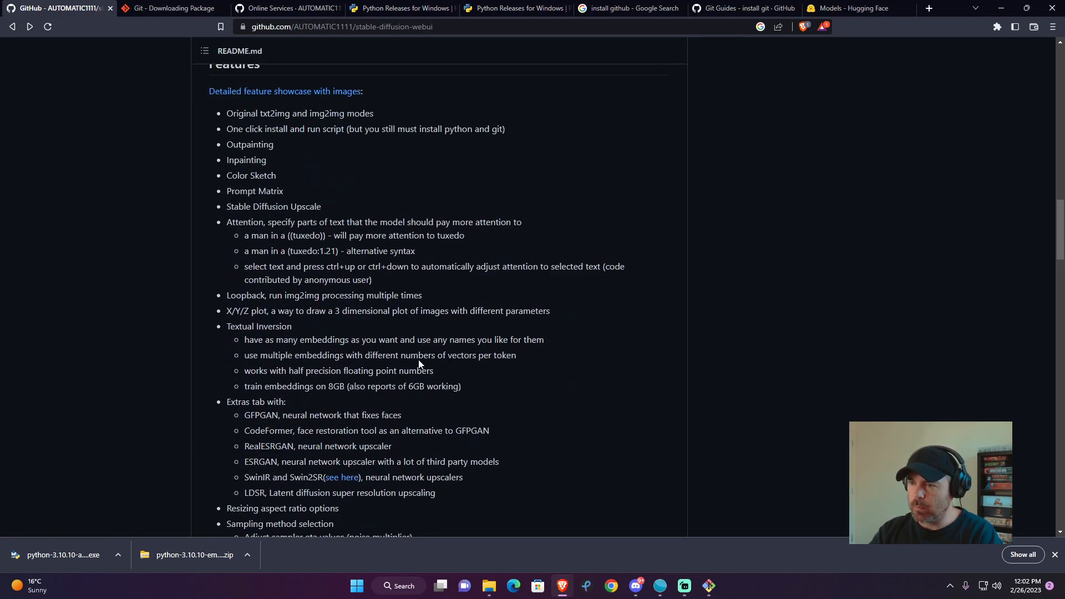
{"action": "scroll", "coordinate": [403, 350], "scroll_direction": "down", "scroll_amount": 5}
{"action": "scroll", "coordinate": [400, 342], "scroll_direction": "up", "scroll_amount": 1}
{"action": "scroll", "coordinate": [379, 339], "scroll_direction": "down", "scroll_amount": 1}
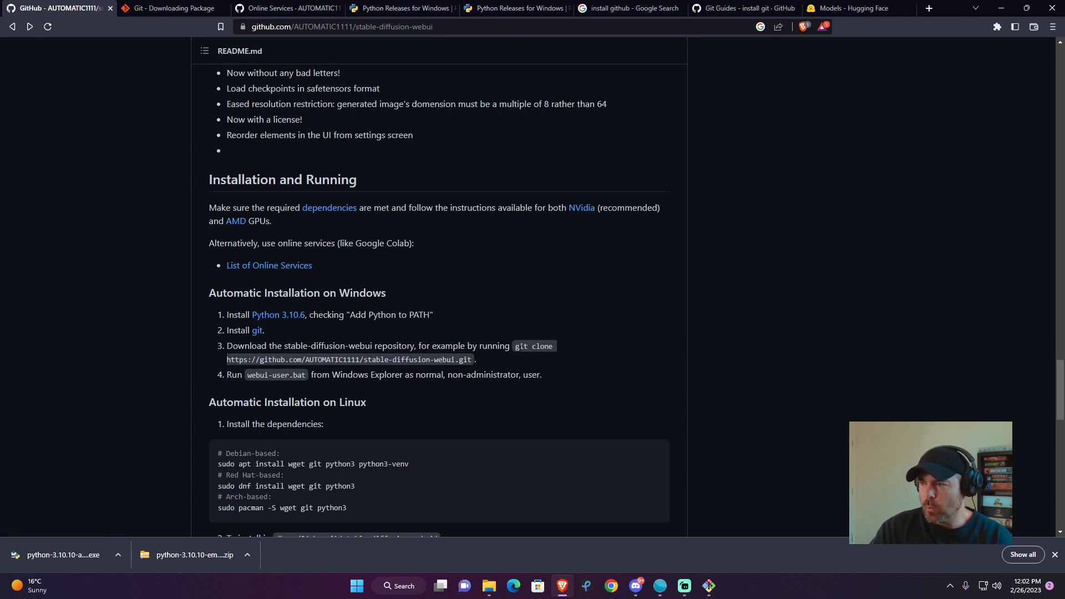
{"action": "mouse_move", "coordinate": [515, 346]}
{"action": "left_mouse_down"}
{"action": "mouse_move", "coordinate": [511, 361]}
{"action": "mouse_move", "coordinate": [471, 360]}
{"action": "left_mouse_up"}
{"action": "key", "text": "ctrl+c"}
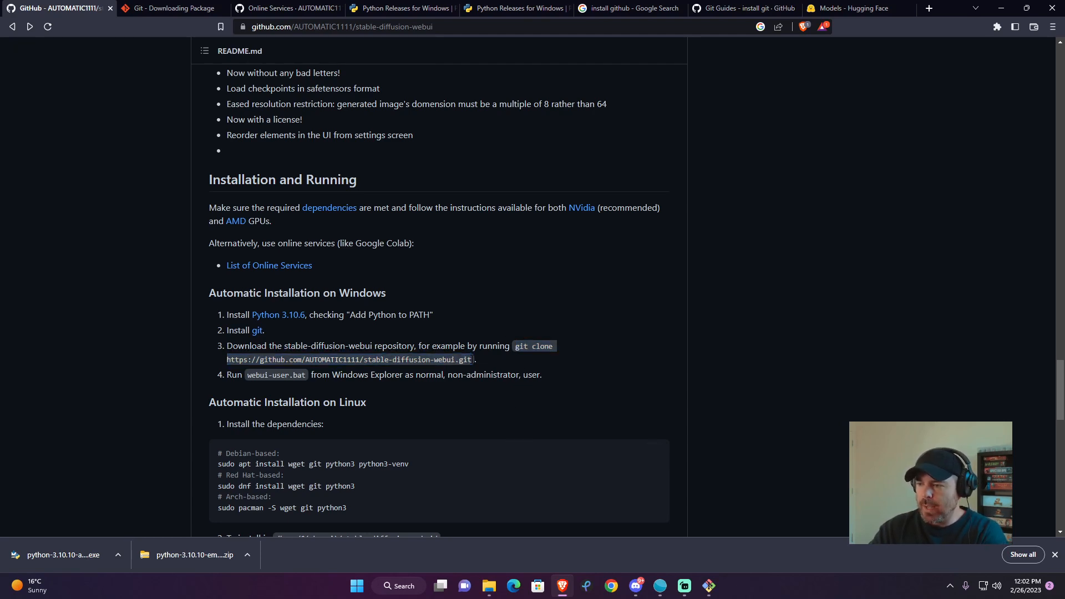
Switch to File Explorer and try to permanently delete the StableDiffusion folder on the D: drive.
{"action": "left_click", "coordinate": [488, 587]}
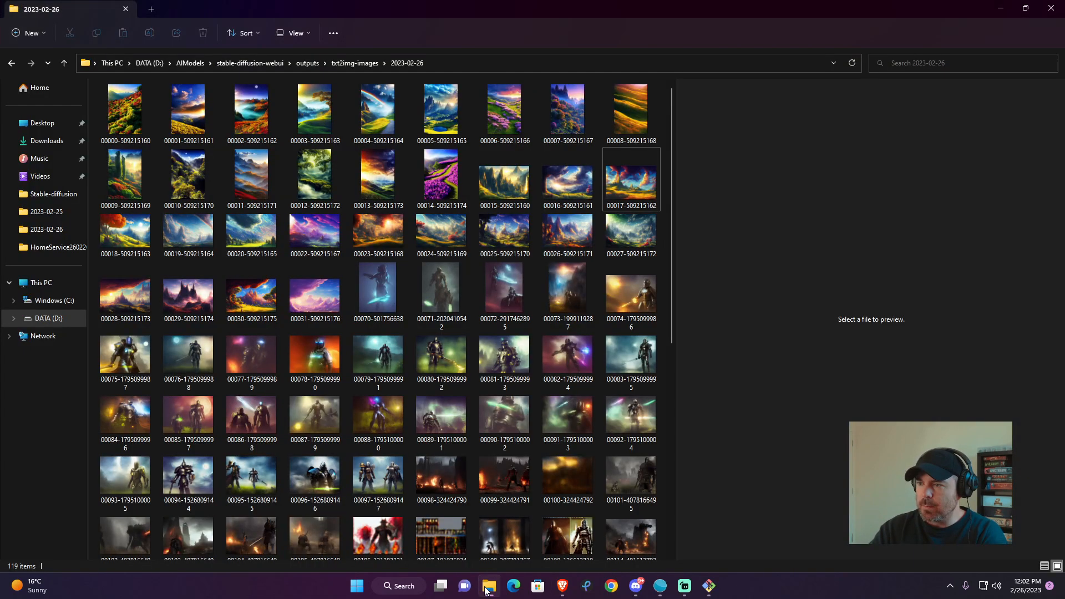
{"action": "left_click", "coordinate": [145, 64]}
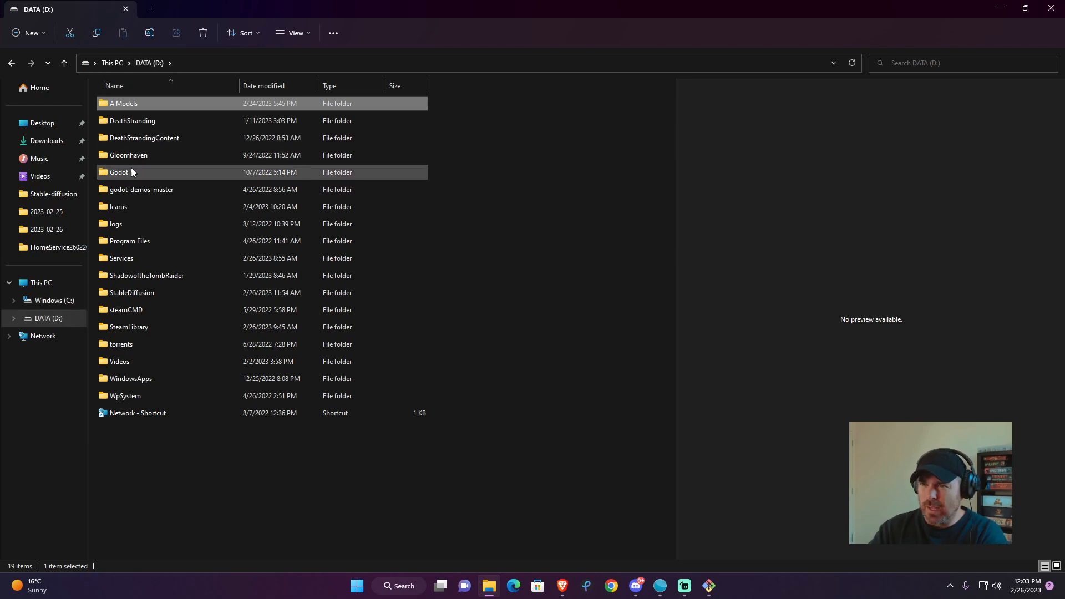
{"action": "left_click", "coordinate": [123, 292]}
{"action": "key", "text": "shift+Delete"}
{"action": "key", "text": "Return"}
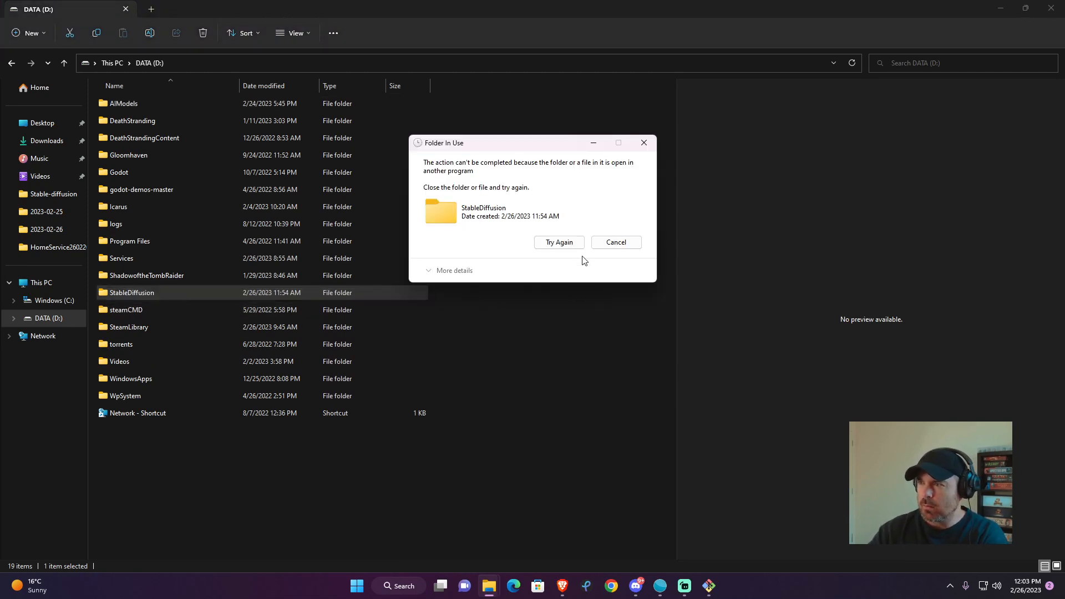
{"action": "left_click", "coordinate": [564, 245]}
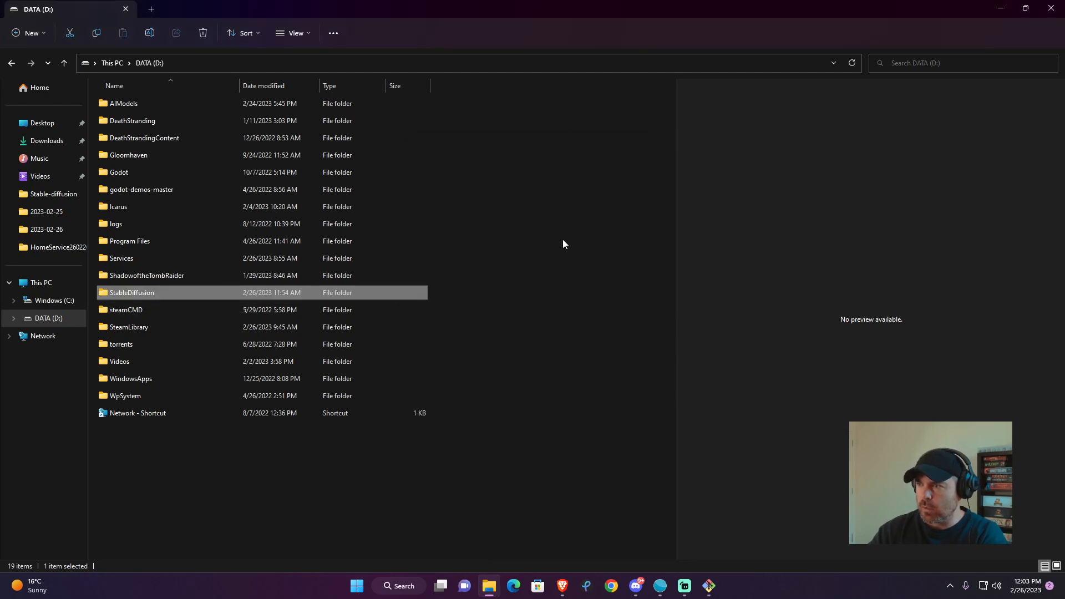
Open the StableDiffusion folder on the D: drive and launch Git Bash in it.
{"action": "double_click", "coordinate": [127, 293]}
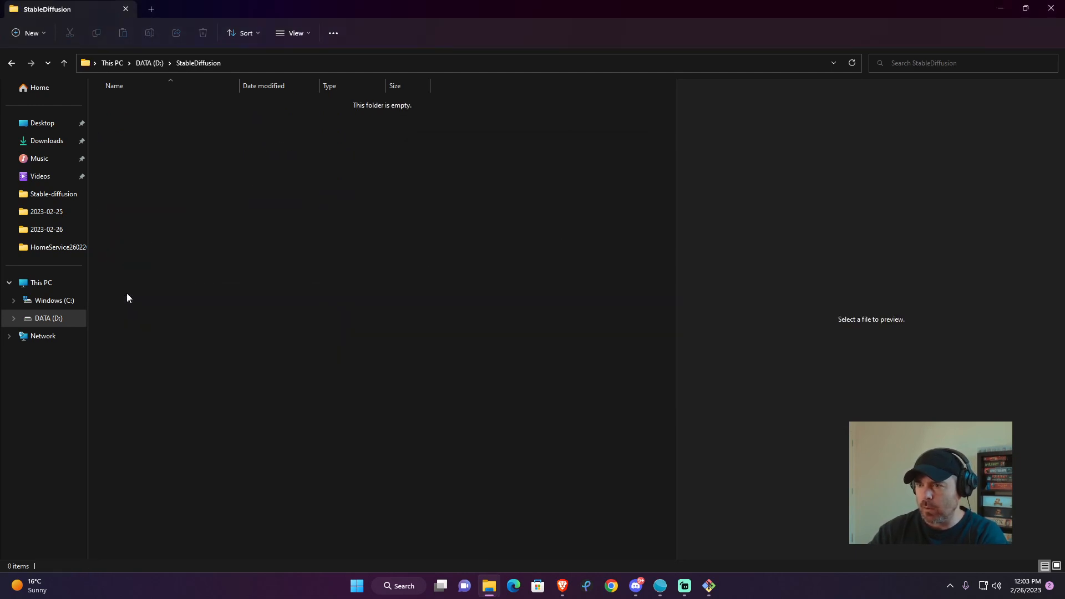
{"action": "right_click", "coordinate": [139, 140]}
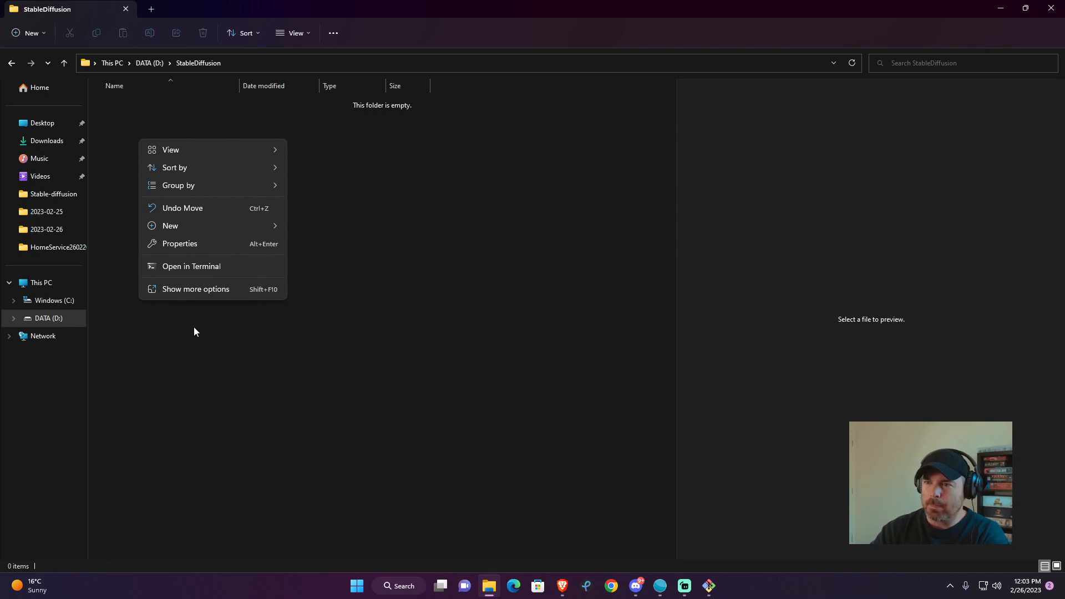
{"action": "left_click", "coordinate": [187, 291]}
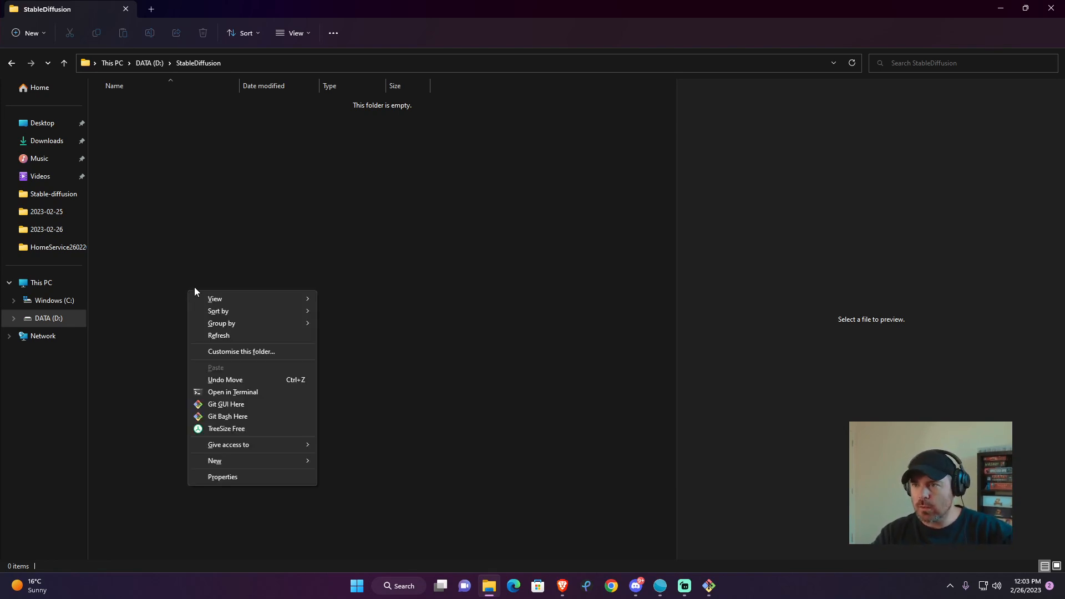
{"action": "left_click", "coordinate": [231, 417]}
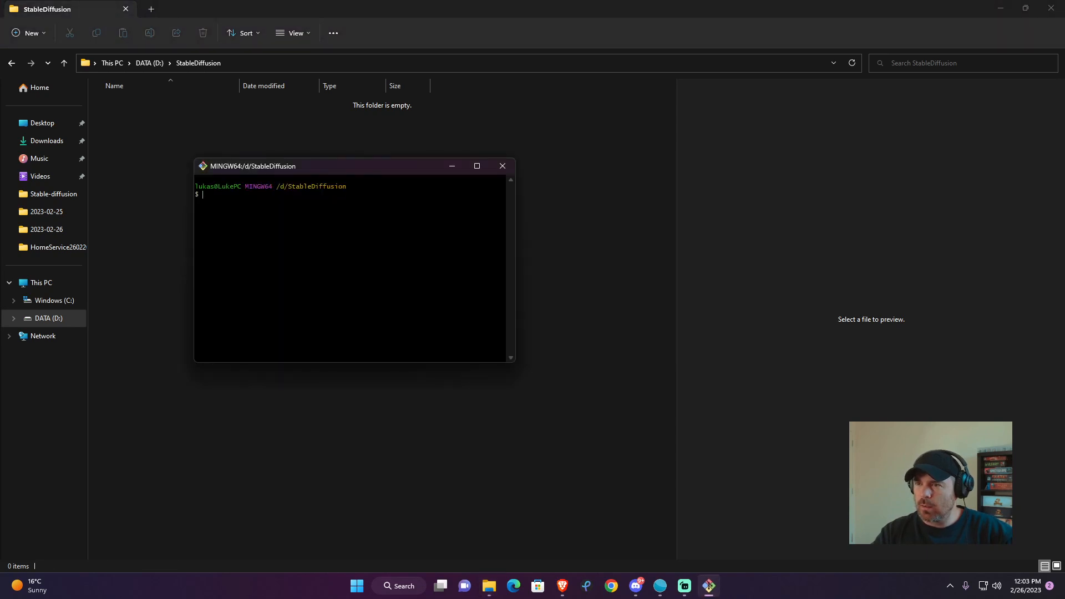
{"action": "left_click_drag", "start_coordinate": [334, 176], "coordinate": [444, 189]}
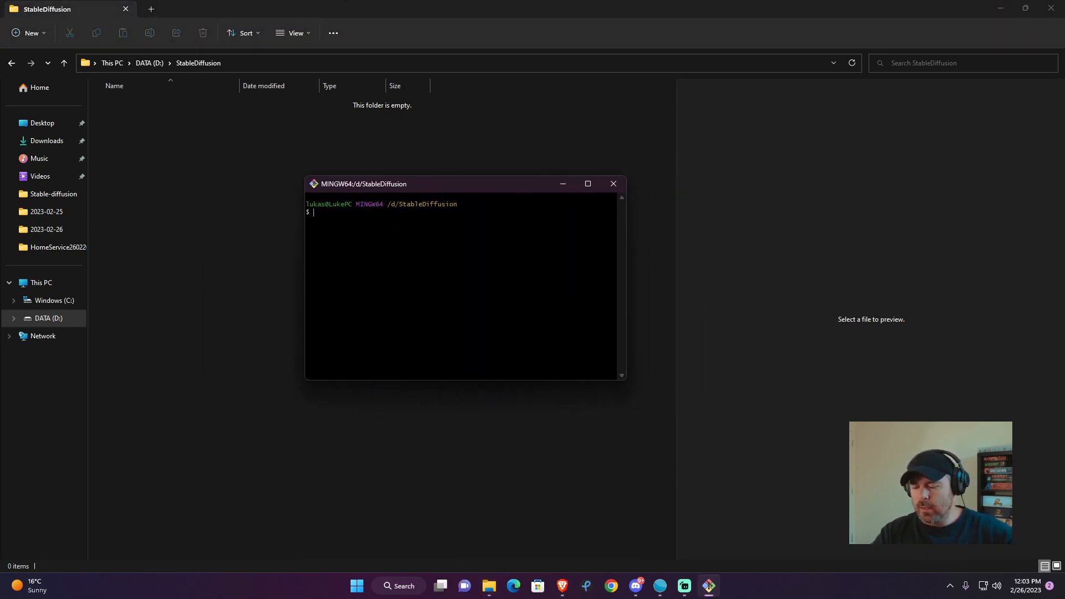
{"action": "right_click", "coordinate": [354, 215]}
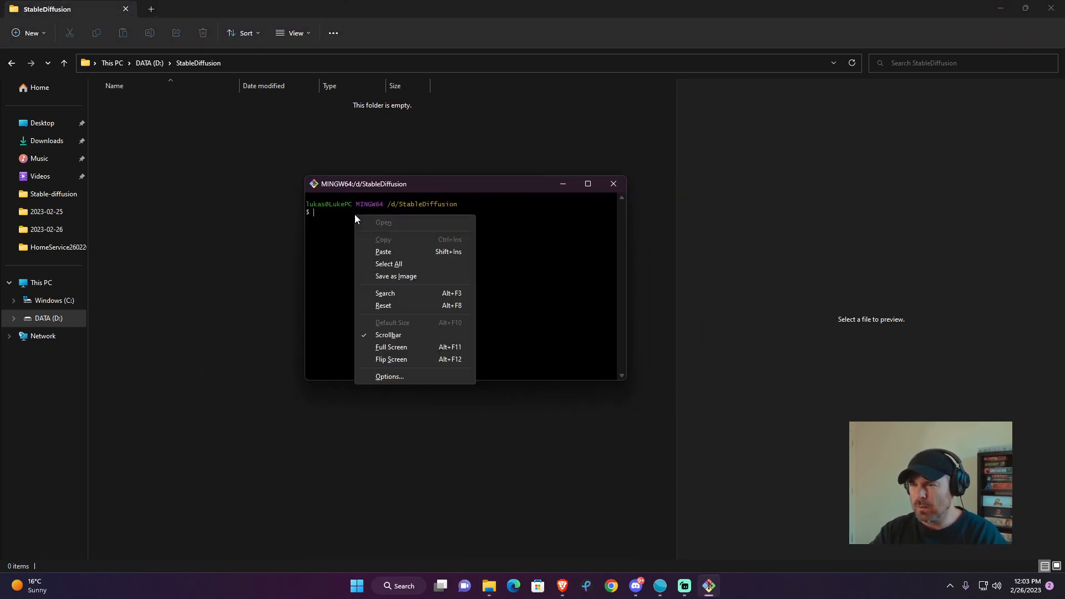
{"action": "left_click", "coordinate": [369, 253]}
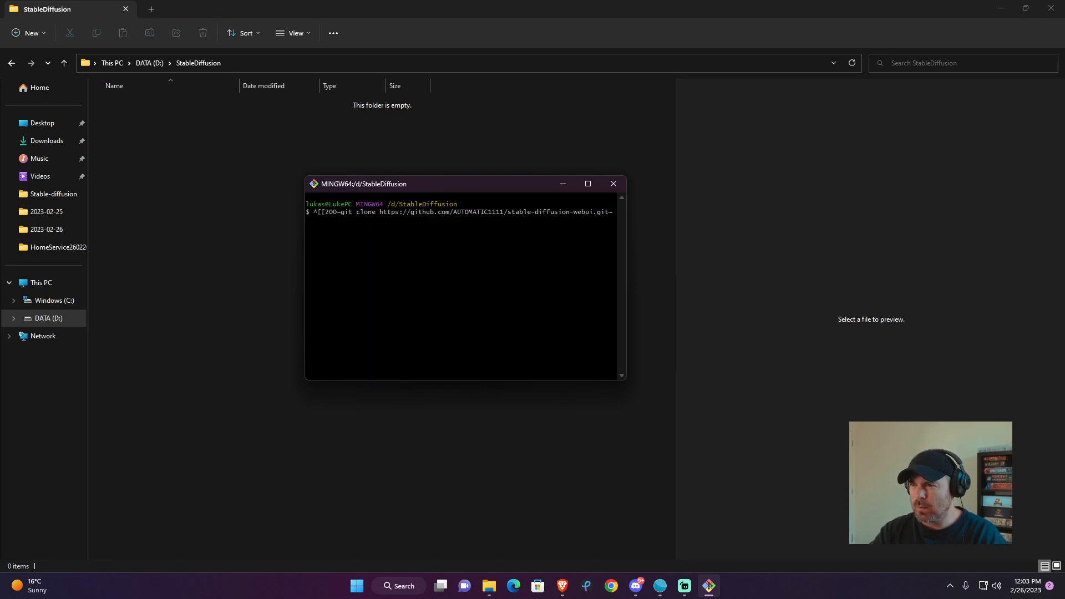
{"action": "left_click_drag", "start_coordinate": [340, 212], "coordinate": [306, 212]}
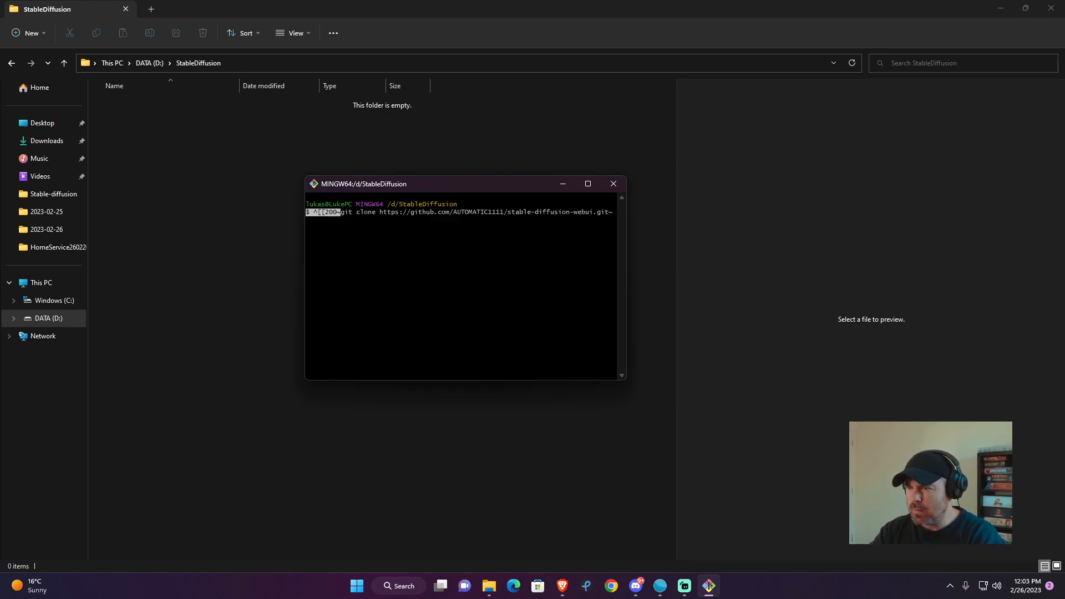
{"action": "key", "text": "Delete"}
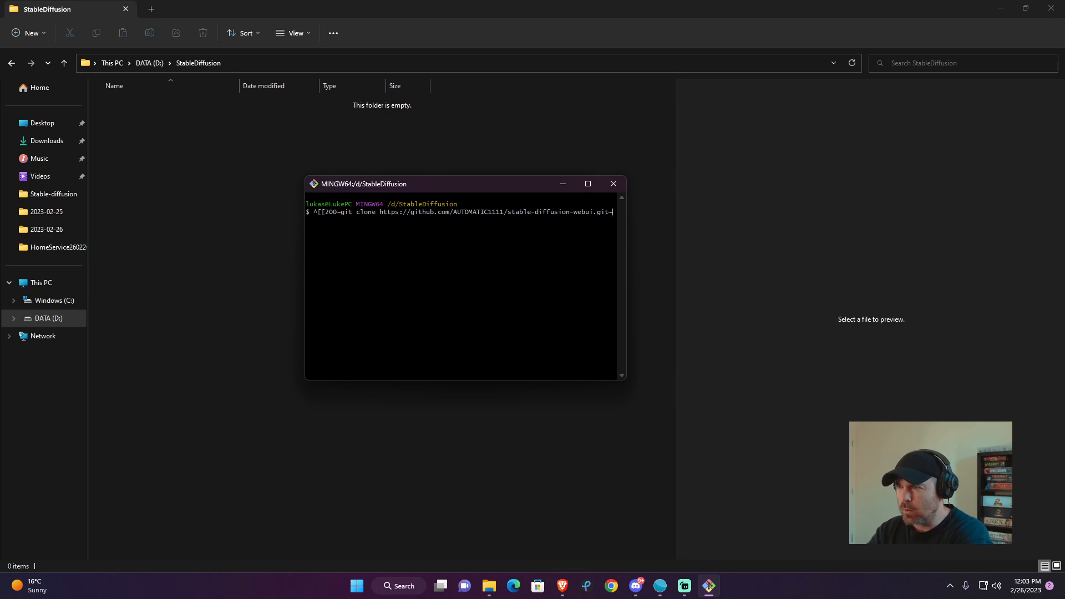
{"action": "key", "text": "BackSpace"}
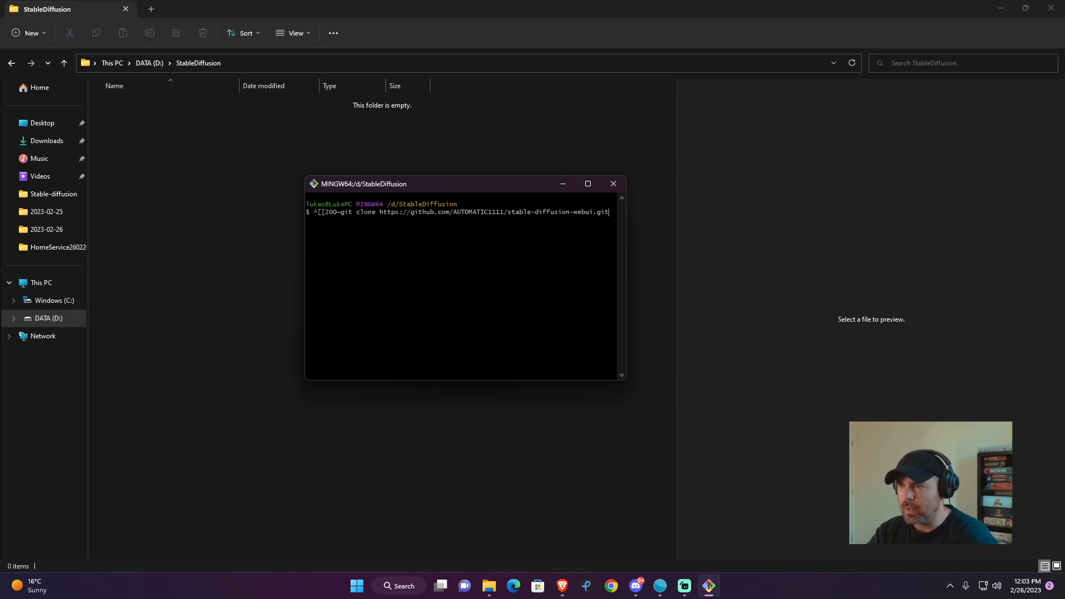
{"action": "key", "text": "BackSpace"}
{"action": "key", "text": "BackSpace"}
{"action": "key", "text": "BackSpace"}
{"action": "key", "text": "BackSpace"}
{"action": "key", "text": "BackSpace"}
{"action": "key", "text": "BackSpace"}
{"action": "key", "text": "BackSpace"}
{"action": "key", "text": "BackSpace"}
{"action": "key", "text": "BackSpace"}
{"action": "key", "text": "BackSpace"}
{"action": "key", "text": "BackSpace"}
{"action": "key", "text": "BackSpace"}
{"action": "key", "text": "BackSpace"}
{"action": "key", "text": "BackSpace"}
{"action": "key", "text": "BackSpace"}
{"action": "key", "text": "BackSpace"}
{"action": "key", "text": "BackSpace"}
{"action": "key", "text": "BackSpace"}
{"action": "key", "text": "BackSpace"}
{"action": "key", "text": "BackSpace"}
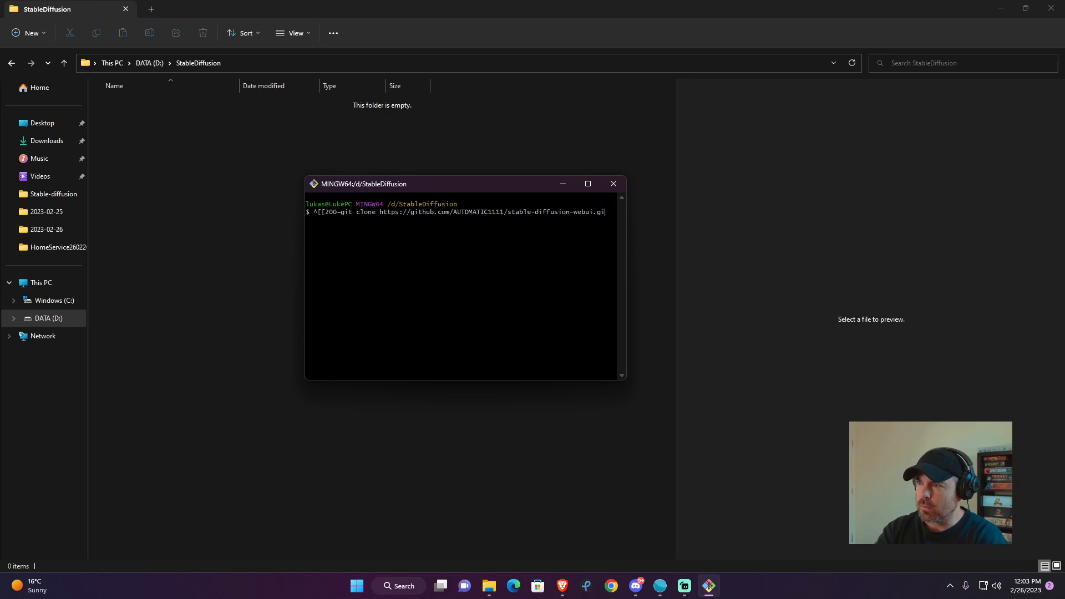
{"action": "key", "text": "BackSpace"}
{"action": "key", "text": "BackSpace"}
{"action": "key", "text": "BackSpace"}
{"action": "key", "text": "BackSpace"}
{"action": "key", "text": "BackSpace"}
{"action": "key", "text": "BackSpace"}
{"action": "key", "text": "BackSpace"}
{"action": "key", "text": "BackSpace"}
{"action": "key", "text": "BackSpace"}
{"action": "key", "text": "BackSpace"}
{"action": "key", "text": "BackSpace"}
{"action": "key", "text": "BackSpace"}
{"action": "key", "text": "BackSpace"}
{"action": "key", "text": "BackSpace"}
{"action": "key", "text": "BackSpace"}
{"action": "key", "text": "BackSpace"}
{"action": "key", "text": "BackSpace"}
{"action": "key", "text": "BackSpace"}
{"action": "key", "text": "BackSpace"}
{"action": "key", "text": "BackSpace"}
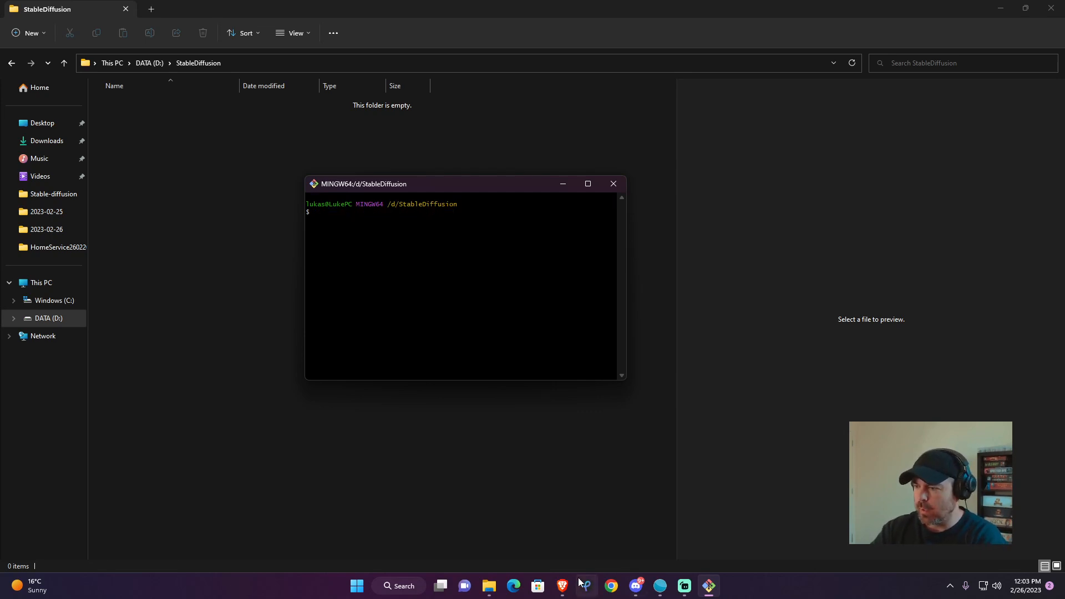
Switch to Brave and copy the full git clone command for stable-diffusion-webui from the README's Windows installation section again.
{"action": "left_click", "coordinate": [562, 586]}
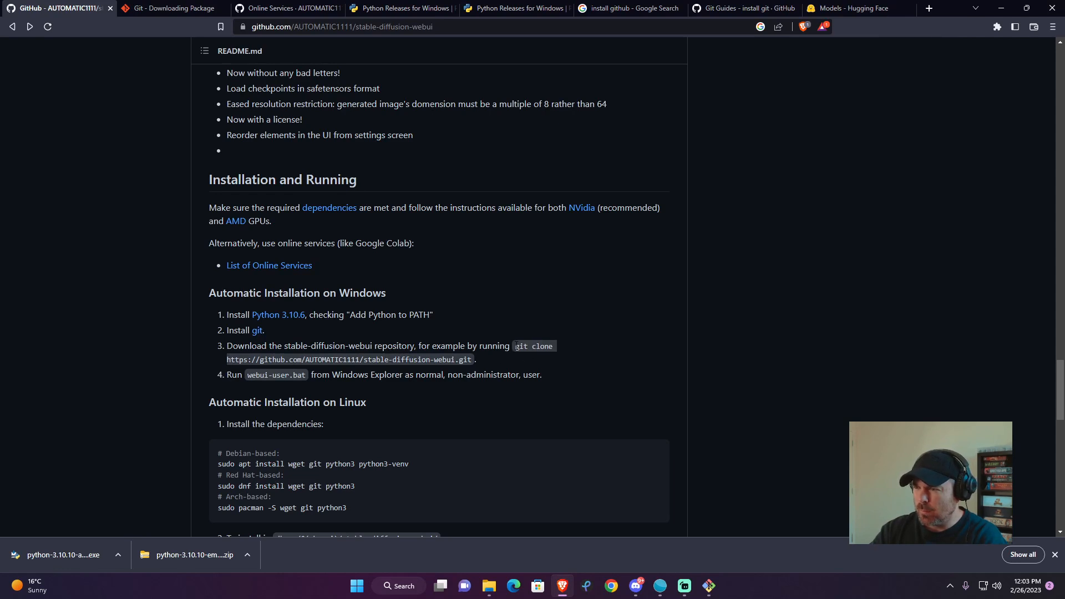
{"action": "left_click_drag", "start_coordinate": [514, 346], "coordinate": [520, 361]}
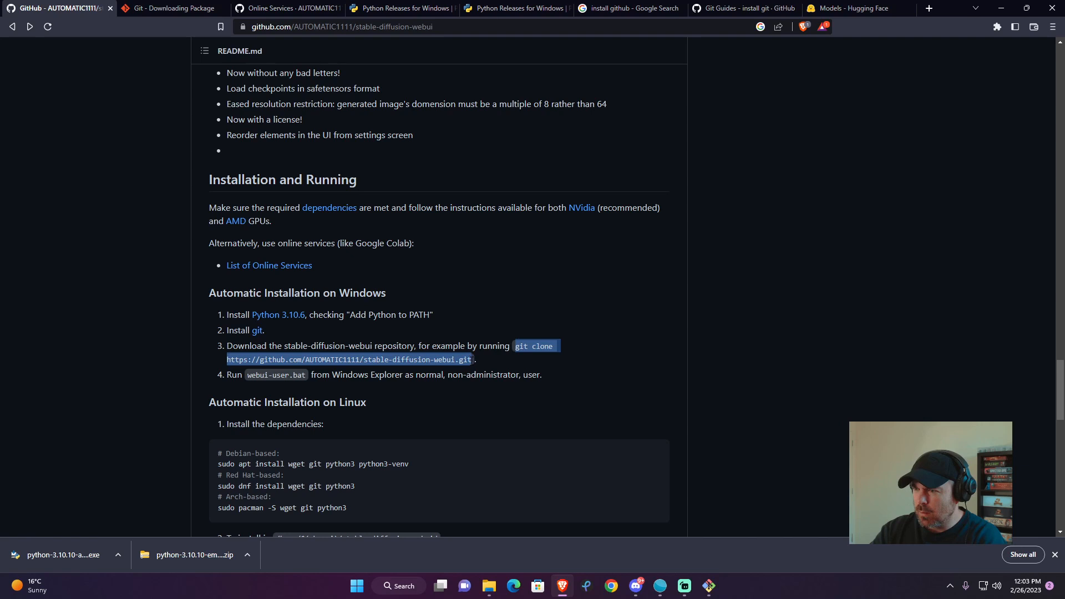
{"action": "right_click", "coordinate": [463, 362]}
{"action": "left_click", "coordinate": [474, 370]}
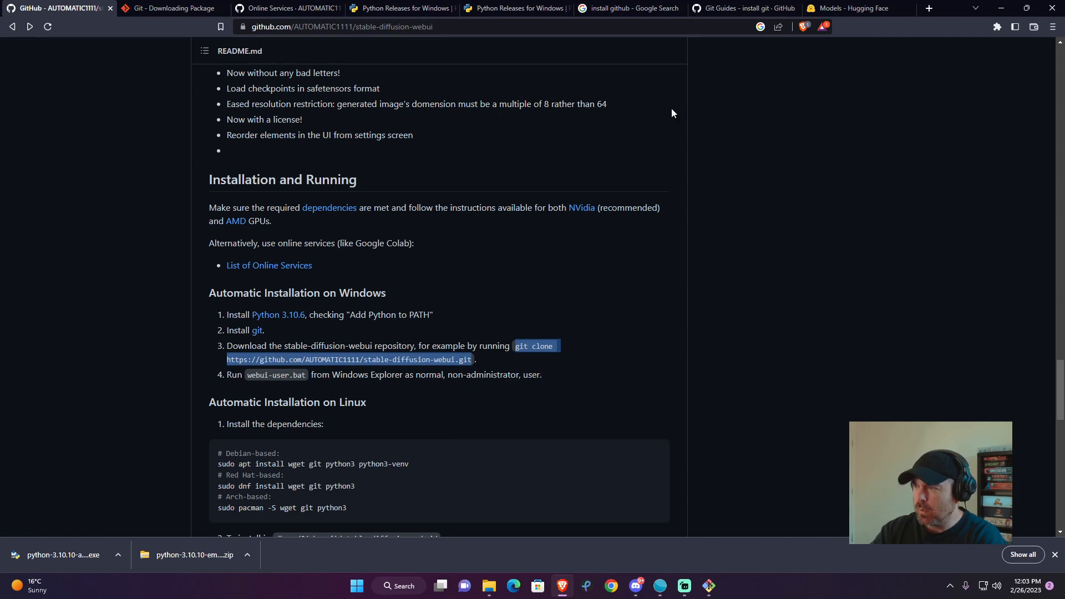
{"action": "left_click", "coordinate": [709, 586]}
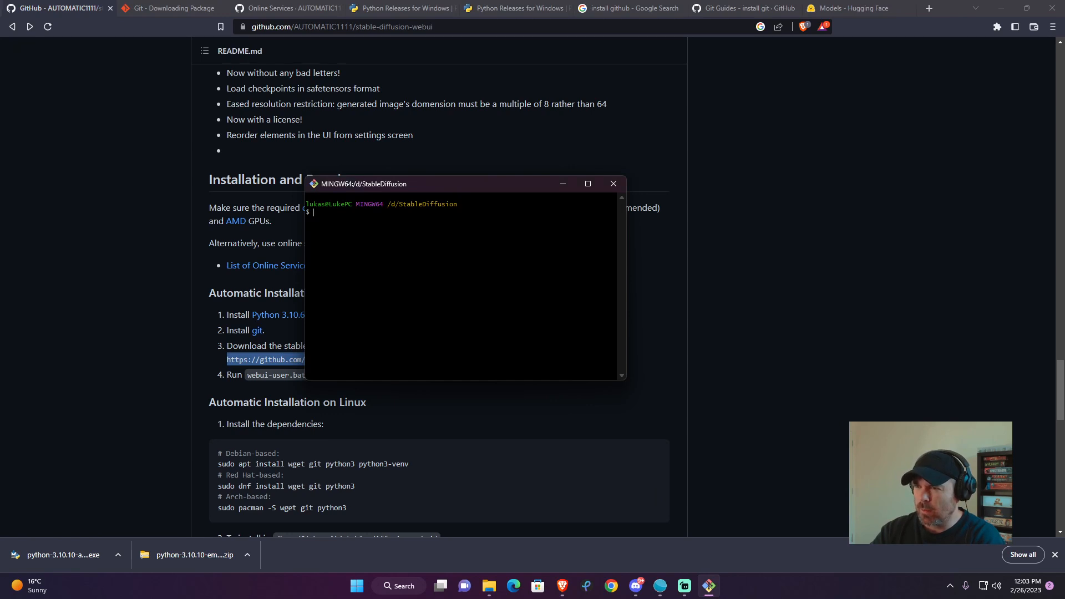
{"action": "right_click", "coordinate": [323, 215]}
{"action": "left_click", "coordinate": [345, 251]}
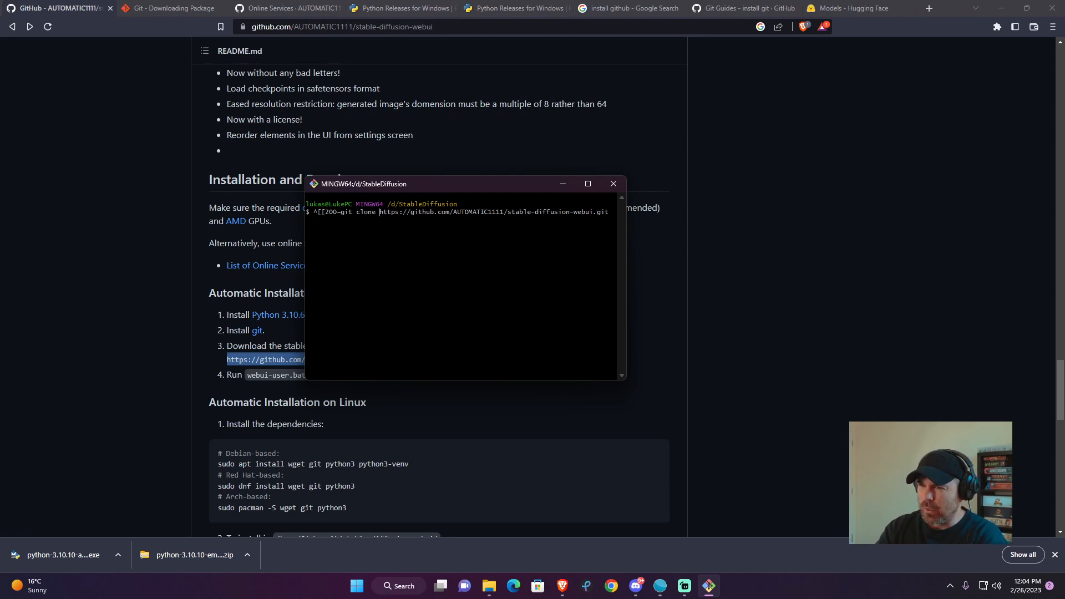
{"action": "key", "text": "BackSpace"}
{"action": "key", "text": "BackSpace"}
{"action": "key", "text": "BackSpace"}
{"action": "key", "text": "BackSpace"}
{"action": "key", "text": "BackSpace"}
{"action": "key", "text": "Delete"}
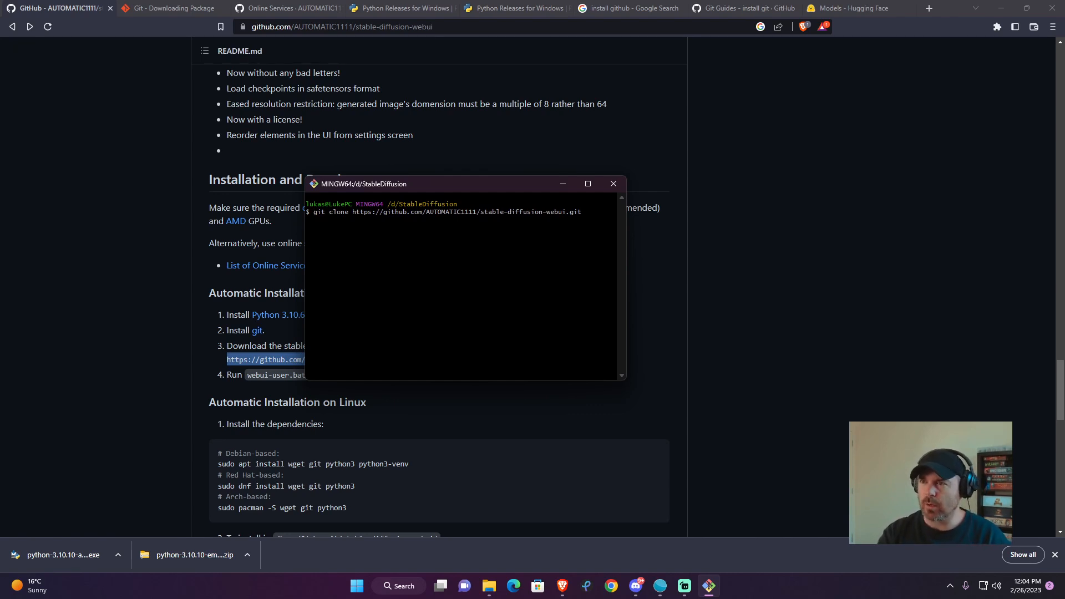
{"action": "key", "text": "Return"}
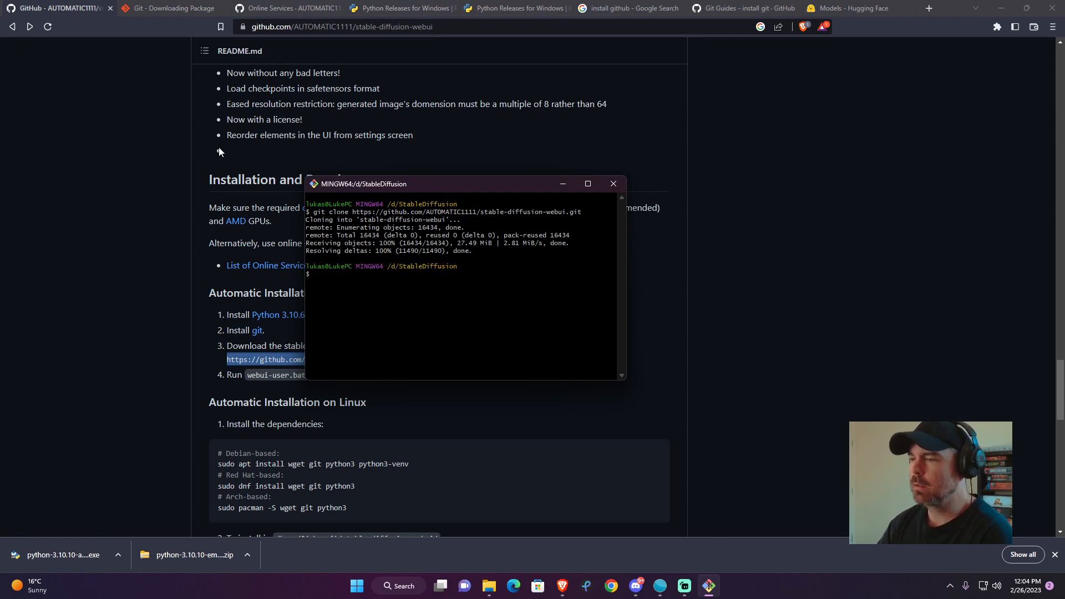
{"action": "left_click", "coordinate": [619, 185]}
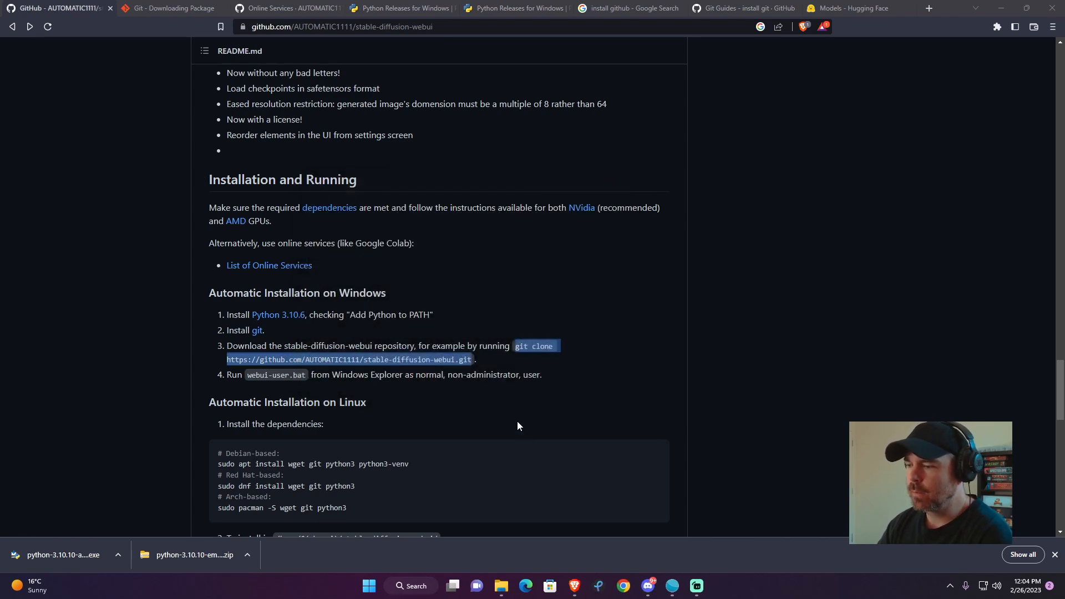
Switch to File Explorer, open the cloned stable-diffusion-webui folder and run the webui-user Windows batch file.
{"action": "left_click", "coordinate": [501, 585]}
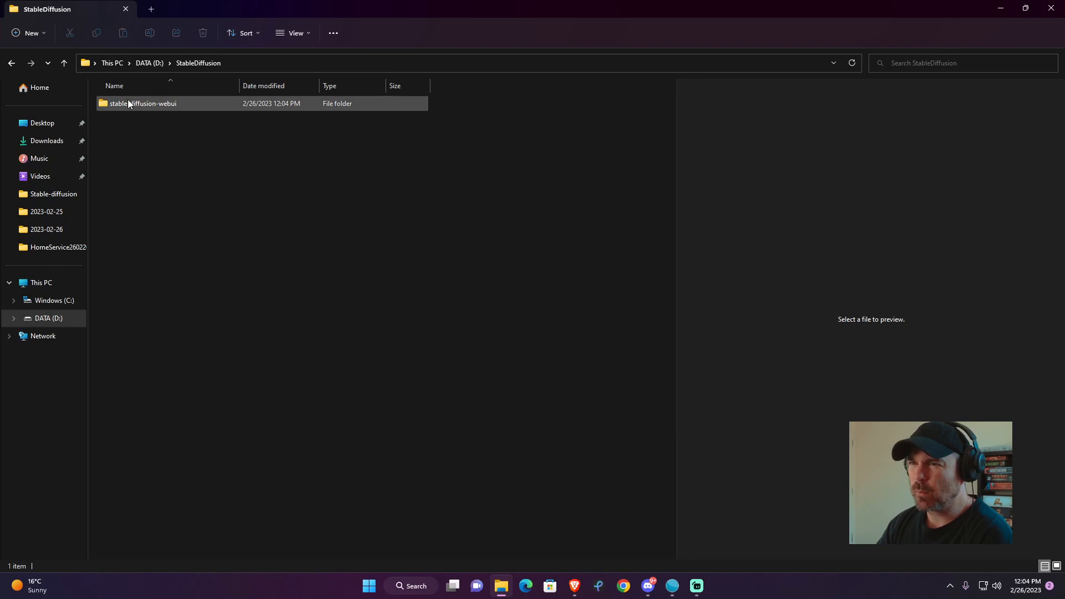
{"action": "double_click", "coordinate": [145, 105]}
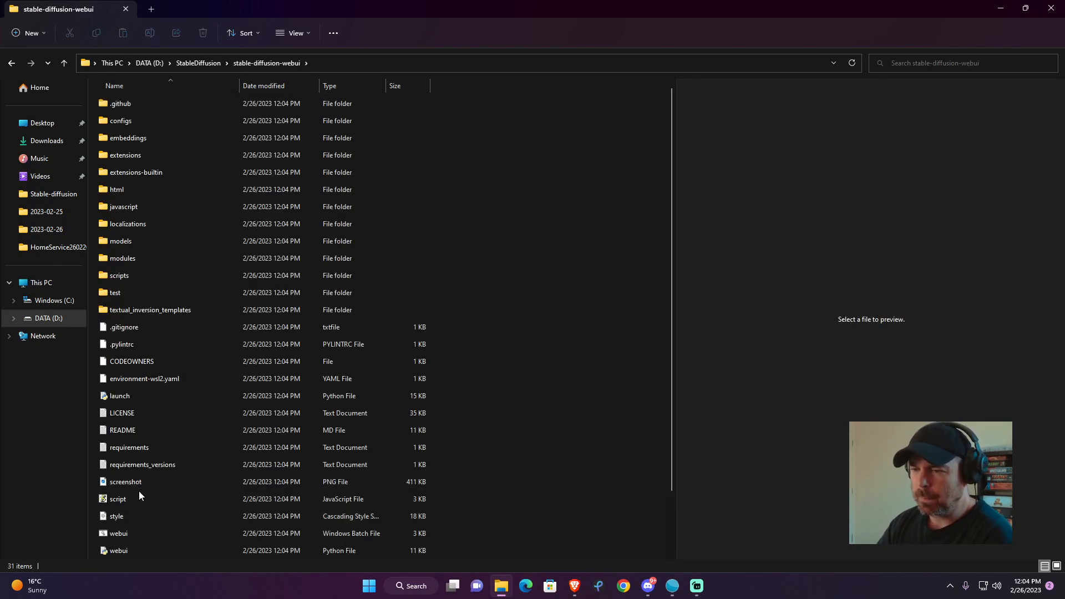
{"action": "scroll", "coordinate": [145, 491], "scroll_direction": "down", "scroll_amount": 2}
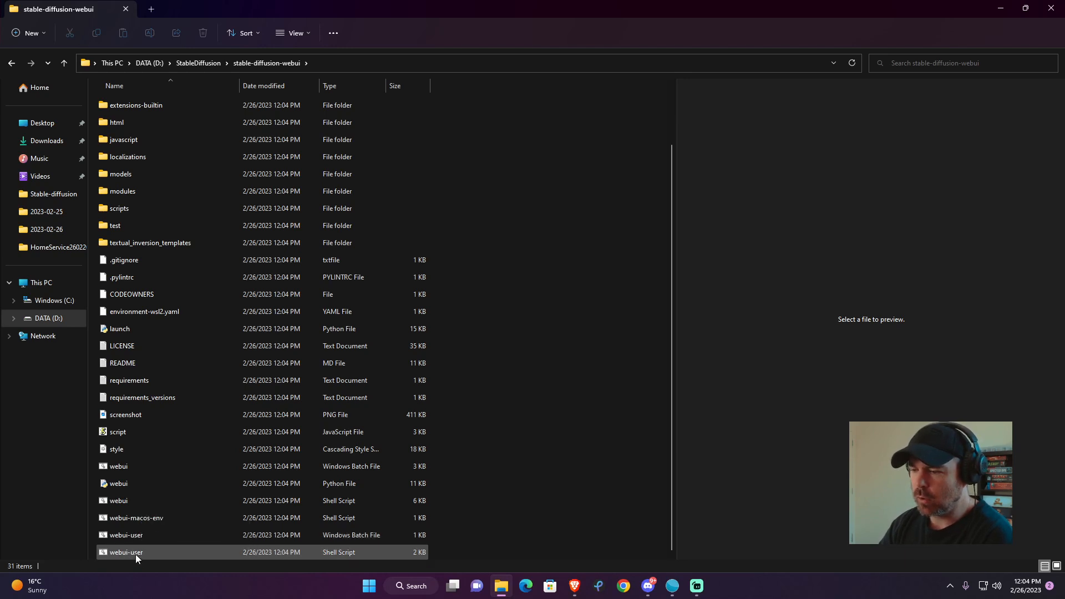
{"action": "left_click", "coordinate": [120, 536]}
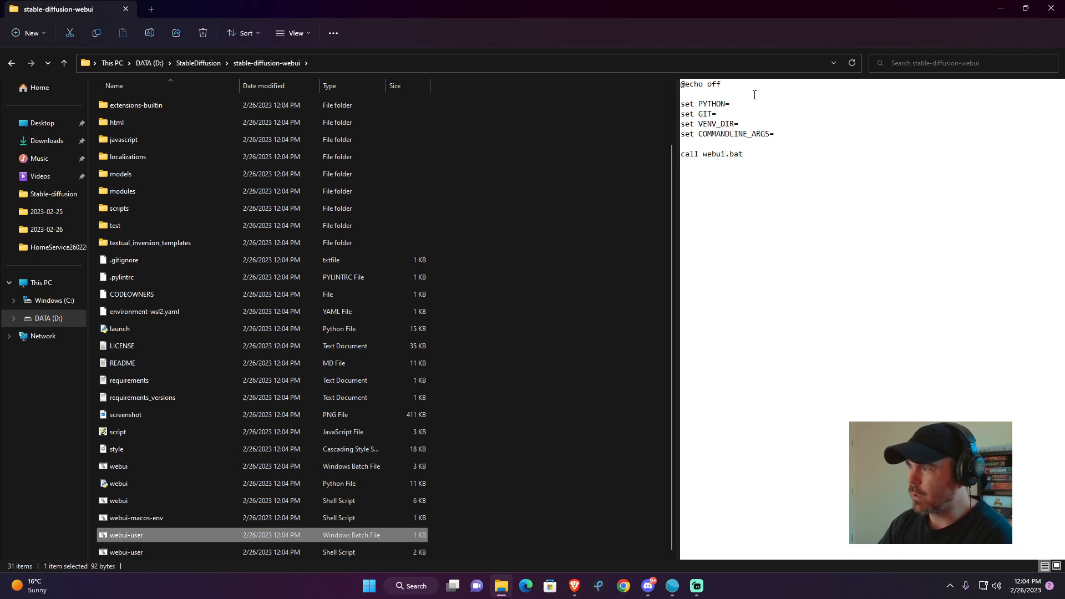
{"action": "double_click", "coordinate": [125, 533]}
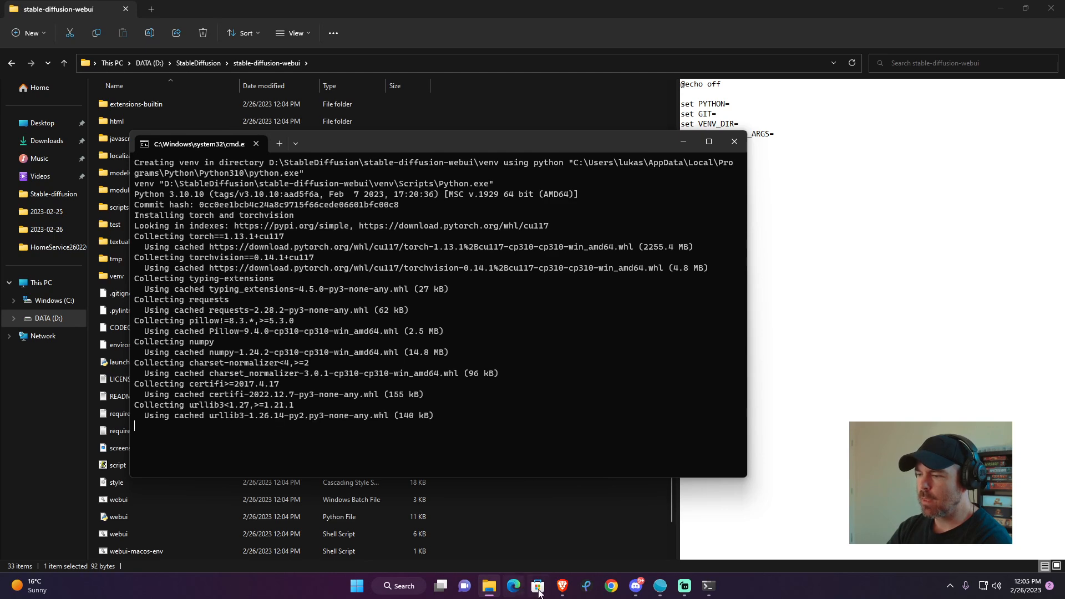
Switch to Brave, filter the Hugging Face models by Text-to-Image and open runwayml/stable-diffusion-v1-5.
{"action": "left_click", "coordinate": [561, 586]}
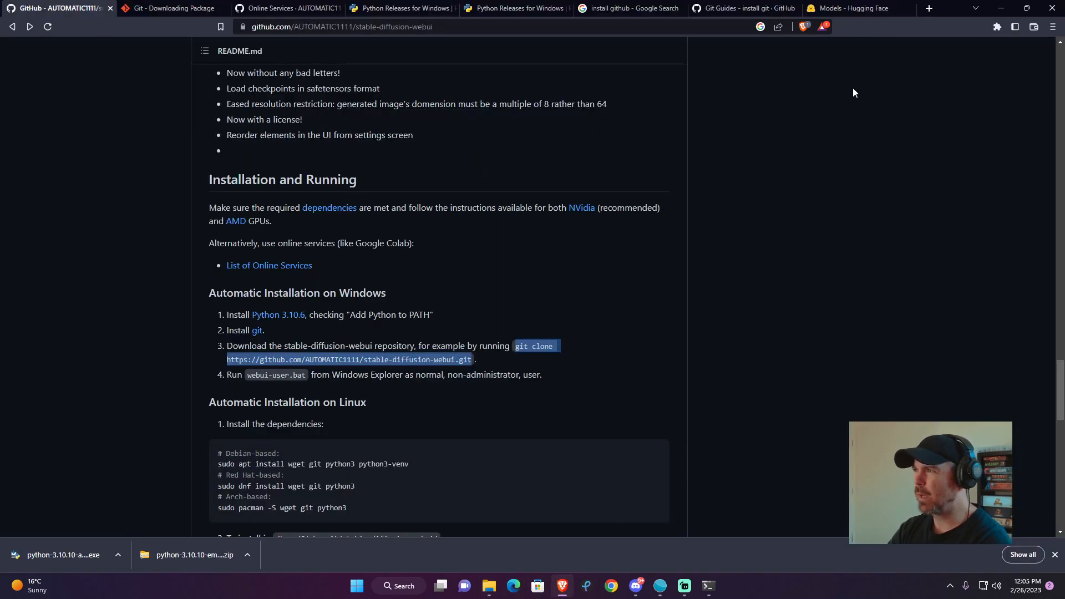
{"action": "left_click", "coordinate": [846, 8]}
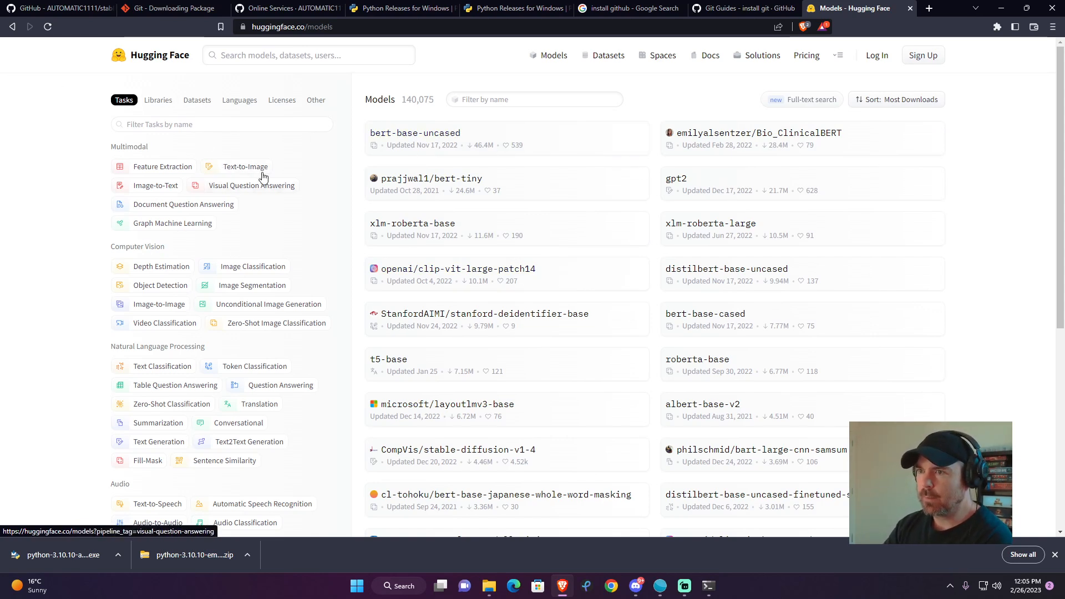
{"action": "left_click", "coordinate": [246, 168]}
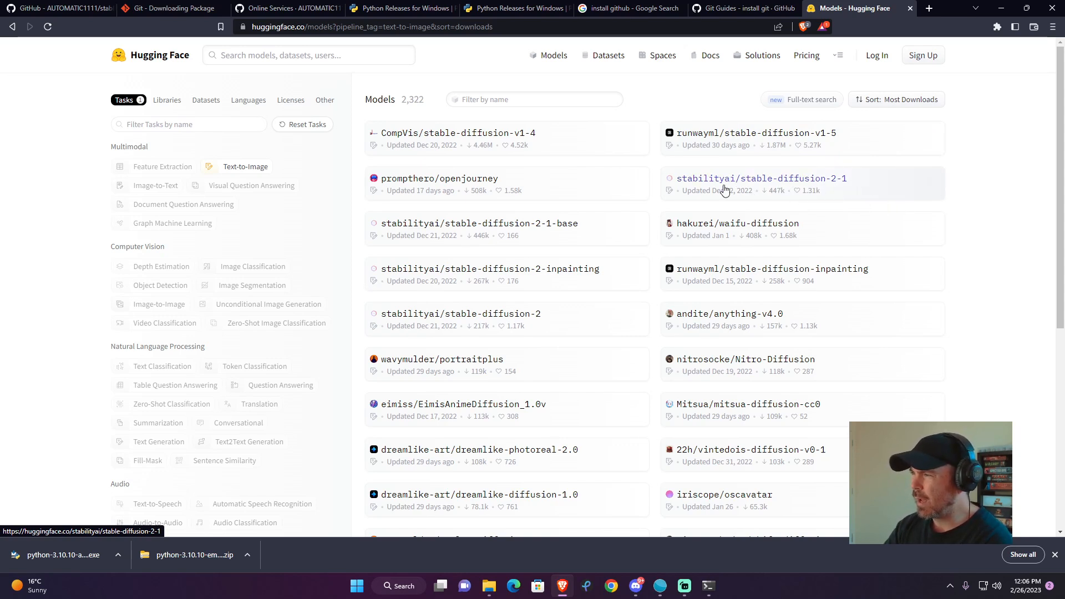
{"action": "left_click", "coordinate": [801, 143]}
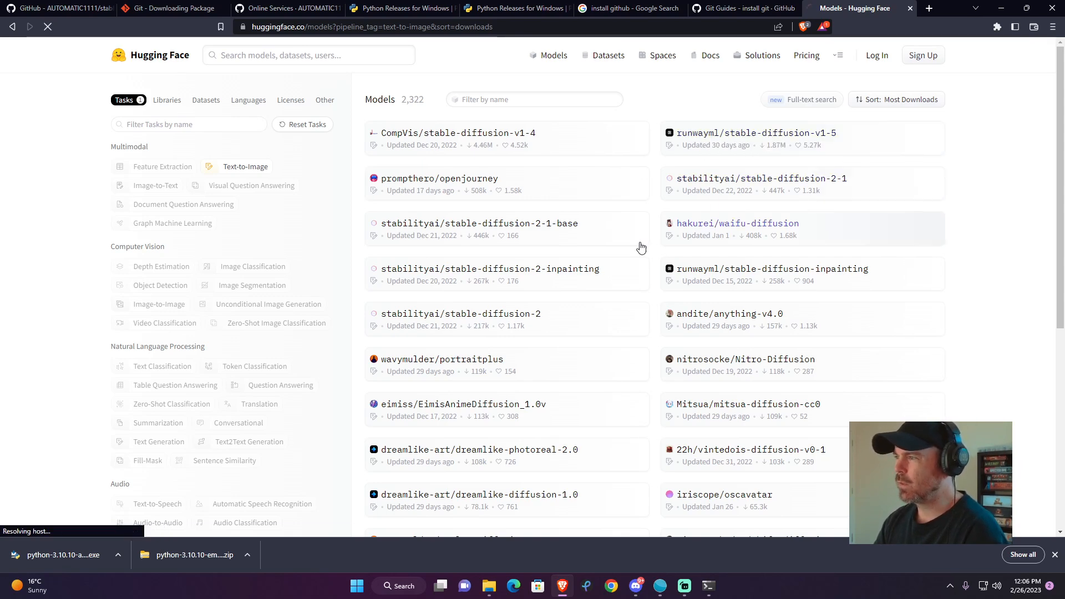
Look over the stable-diffusion-v1-5 model card and open the model's files and versions.
{"action": "scroll", "coordinate": [391, 372], "scroll_direction": "down", "scroll_amount": 11}
{"action": "scroll", "coordinate": [388, 376], "scroll_direction": "up", "scroll_amount": 12}
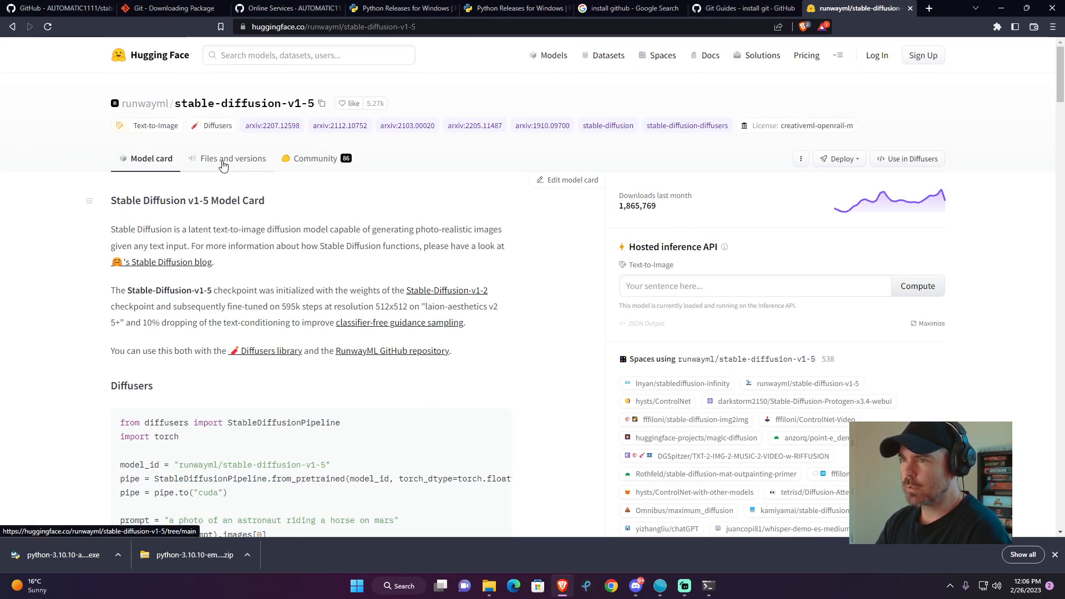
{"action": "left_click", "coordinate": [223, 165]}
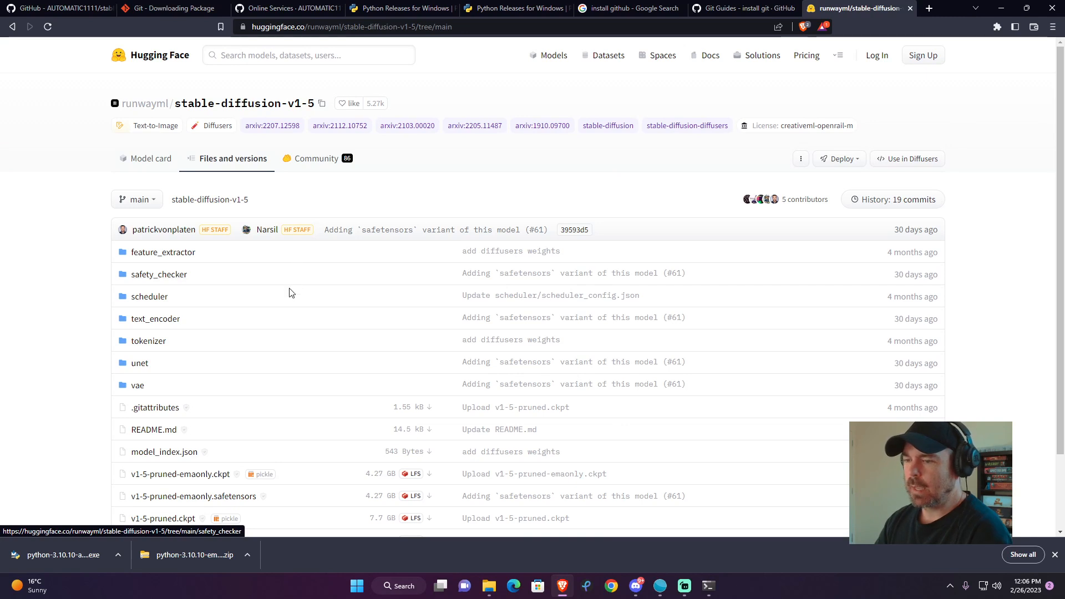
Open v1-5-pruned.safetensors in the stable-diffusion-v1-5 files and start its download.
{"action": "scroll", "coordinate": [289, 291], "scroll_direction": "down", "scroll_amount": 2}
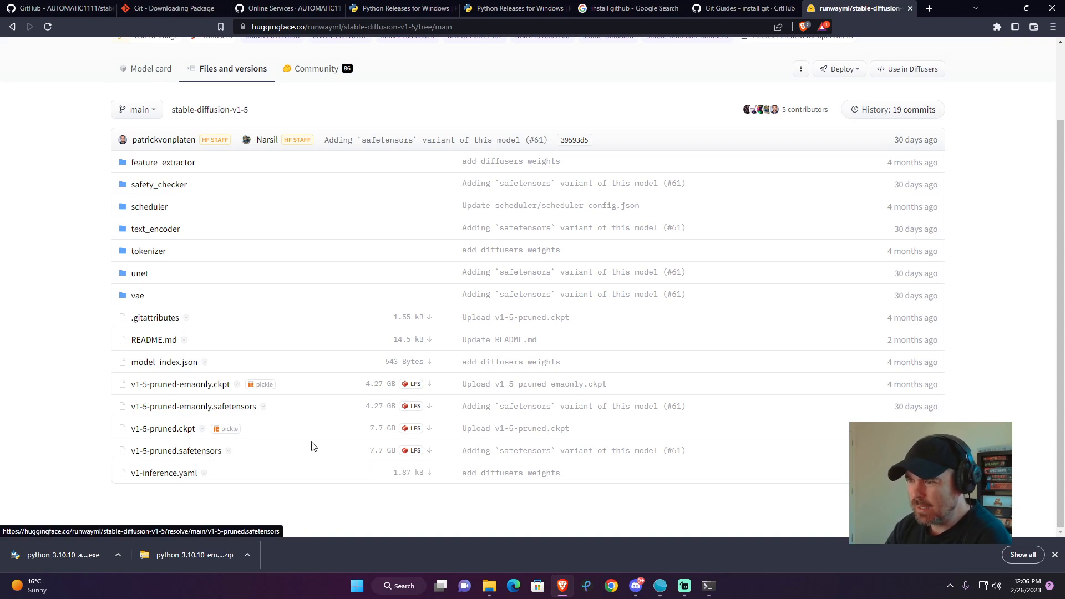
{"action": "left_click", "coordinate": [170, 452]}
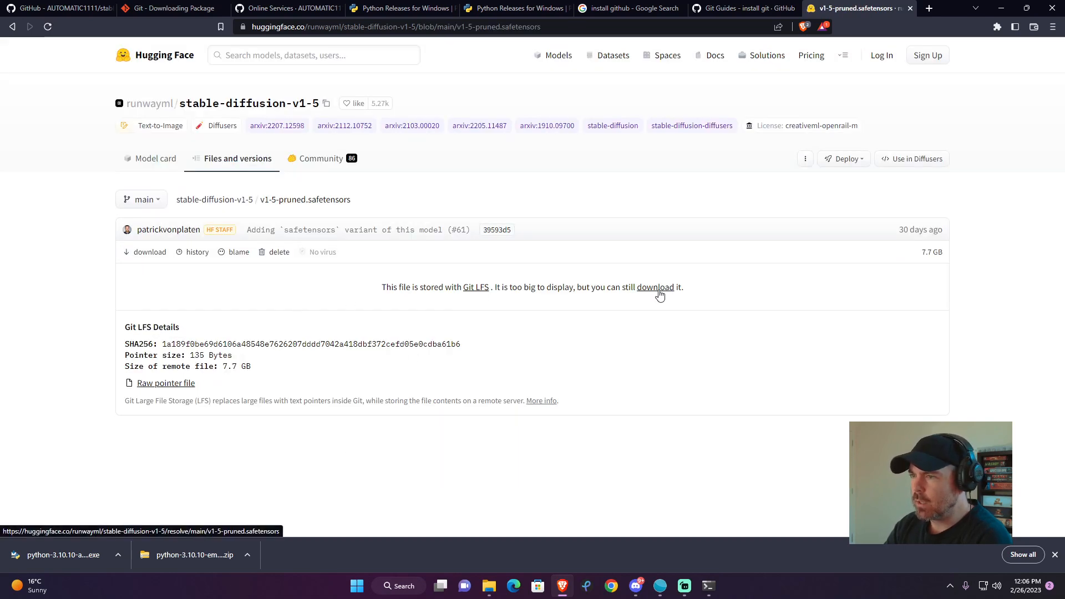
{"action": "left_click", "coordinate": [658, 290]}
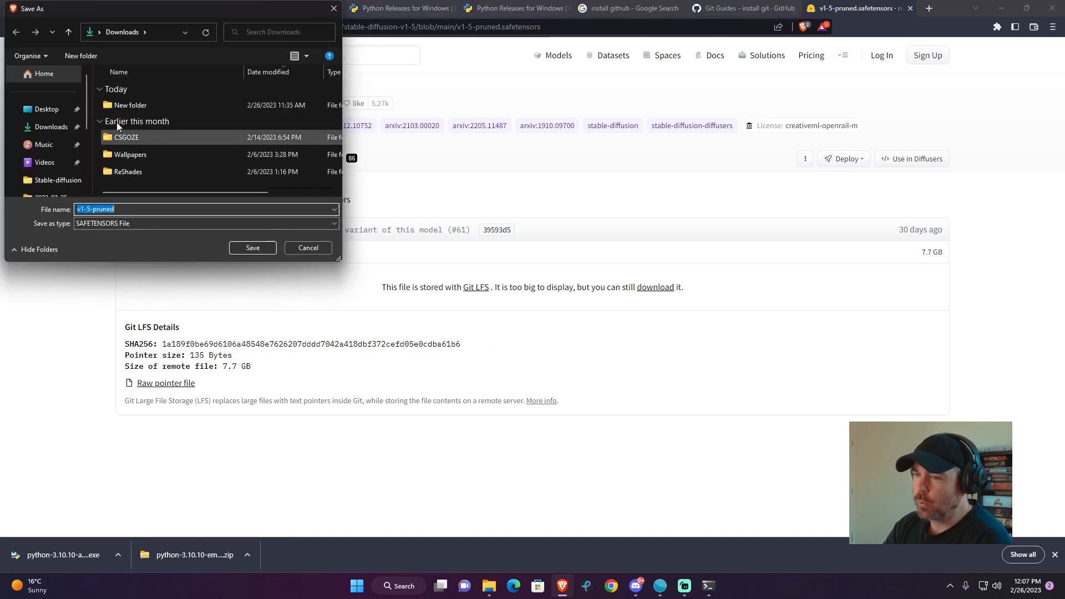
In the save dialog, browse to the stable-diffusion-webui folder inside StableDiffusion on the DATA (D:) drive.
{"action": "scroll", "coordinate": [55, 139], "scroll_direction": "down", "scroll_amount": 3}
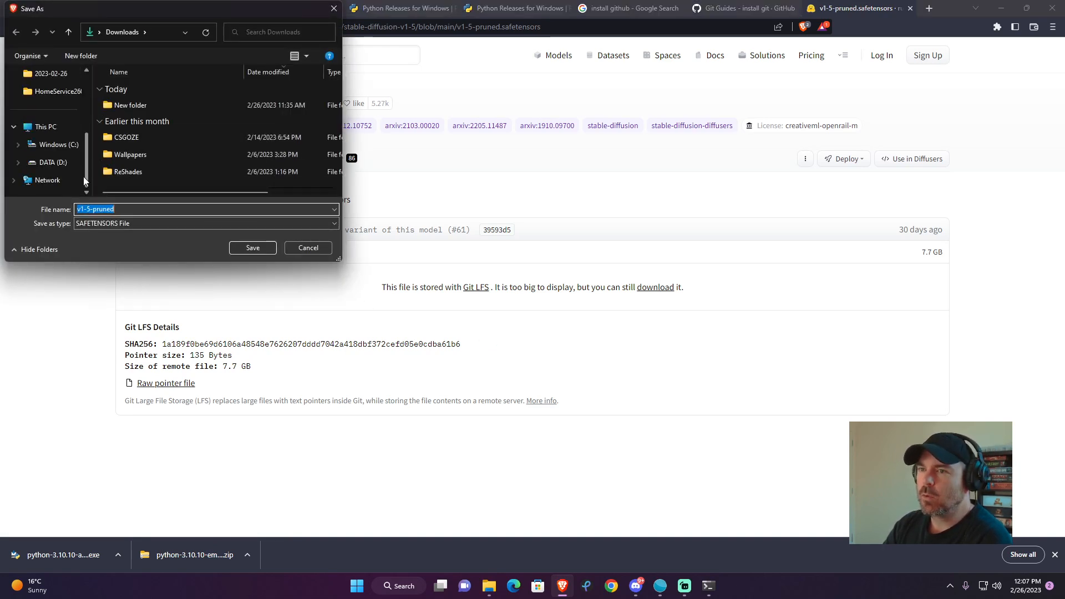
{"action": "left_click", "coordinate": [50, 164]}
{"action": "scroll", "coordinate": [146, 135], "scroll_direction": "down", "scroll_amount": 3}
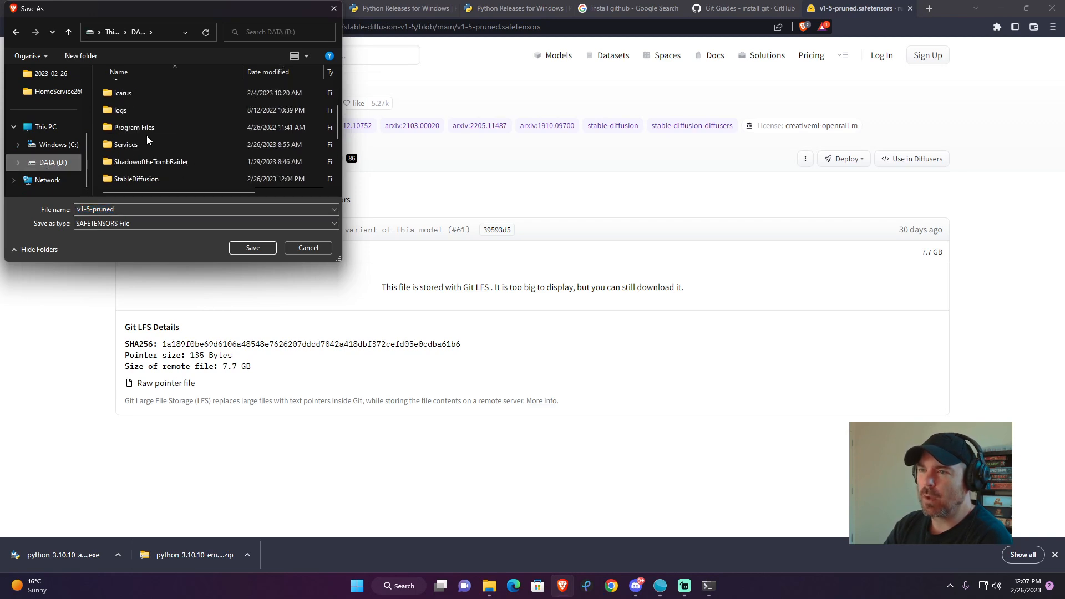
{"action": "scroll", "coordinate": [147, 136], "scroll_direction": "down", "scroll_amount": 2}
{"action": "scroll", "coordinate": [146, 135], "scroll_direction": "up", "scroll_amount": 1}
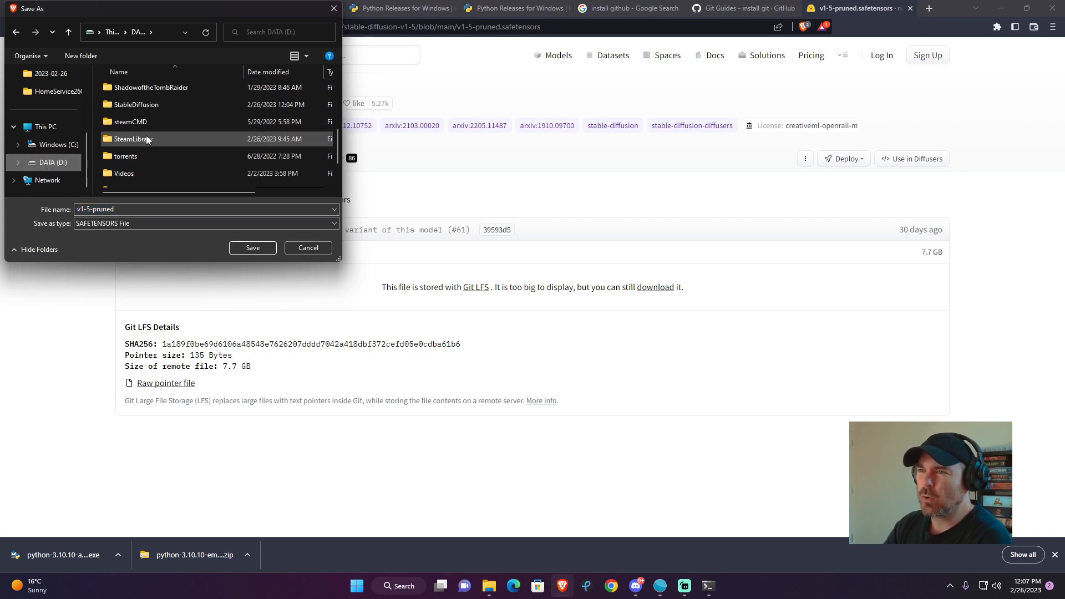
{"action": "double_click", "coordinate": [137, 108]}
{"action": "double_click", "coordinate": [136, 90]}
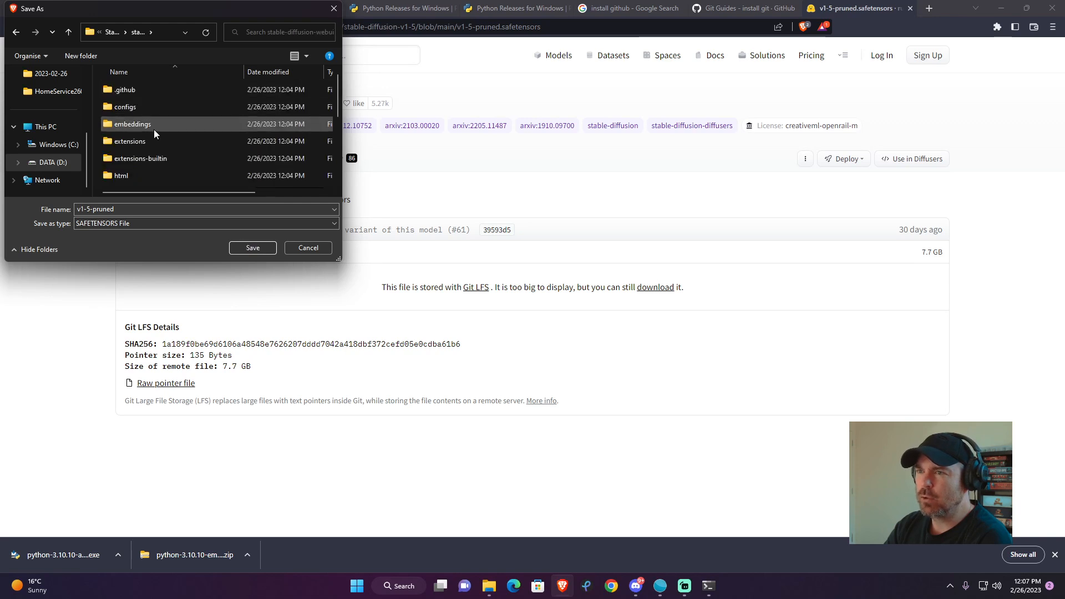
Enlarge the save dialog and save v1-5-pruned in the models\Stable-diffusion subfolder.
{"action": "left_click_drag", "start_coordinate": [339, 258], "coordinate": [701, 423]}
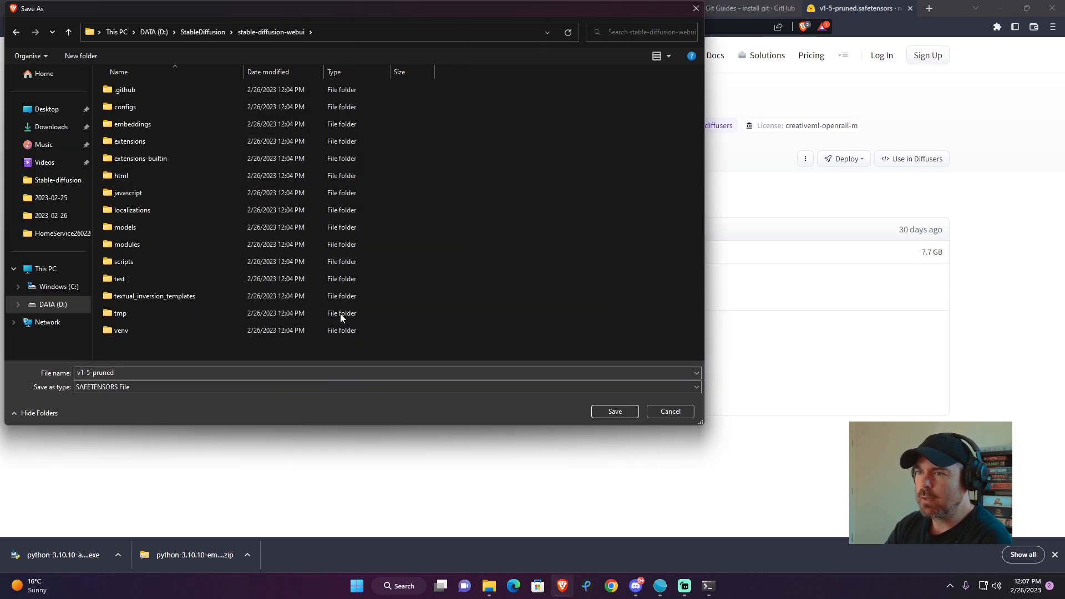
{"action": "double_click", "coordinate": [119, 233]}
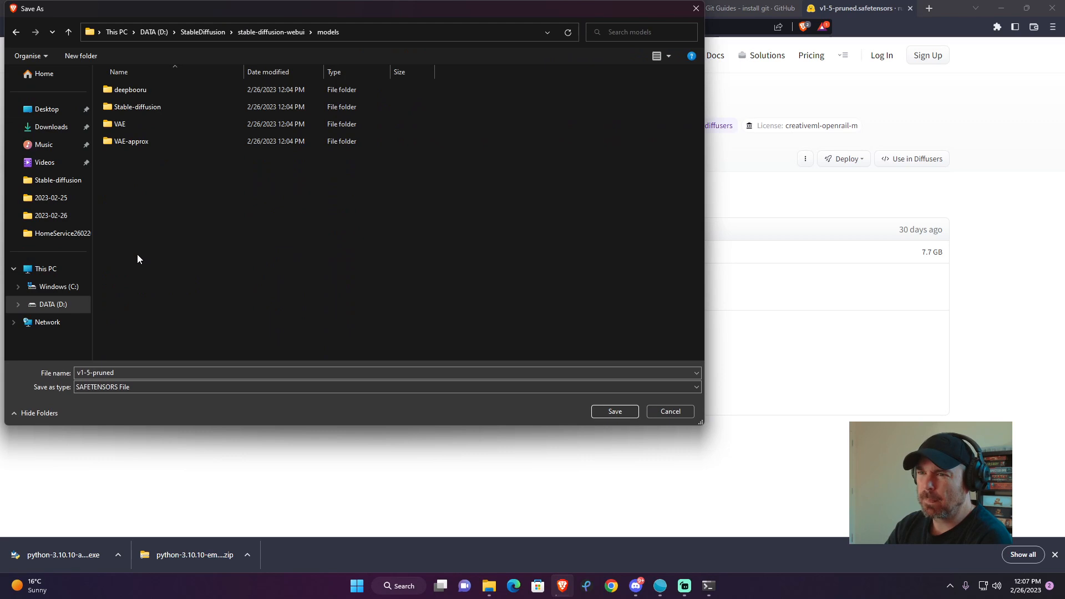
{"action": "double_click", "coordinate": [130, 106]}
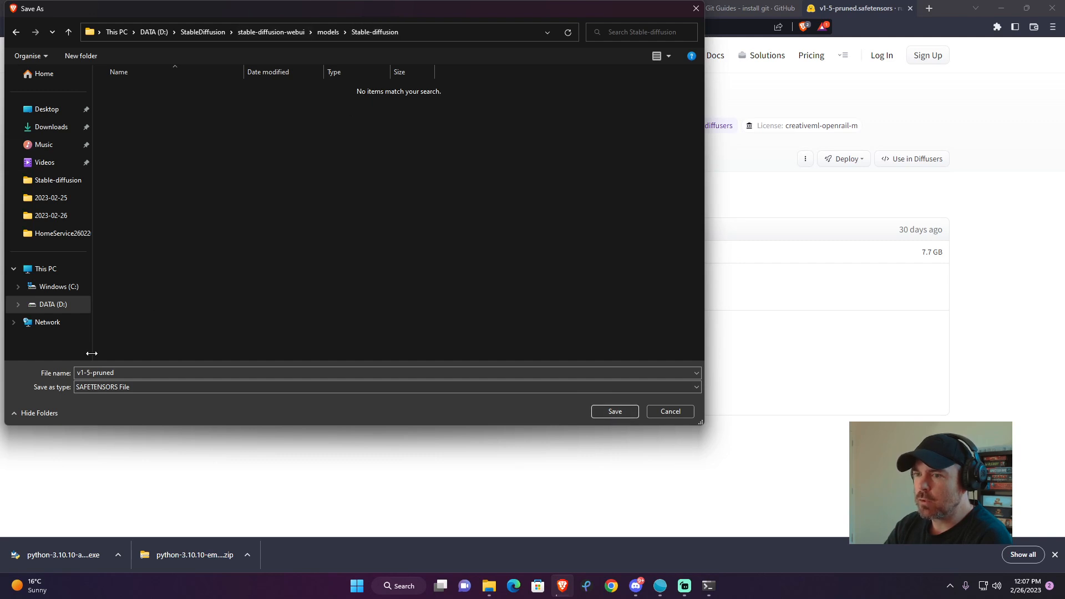
{"action": "left_click", "coordinate": [610, 412]}
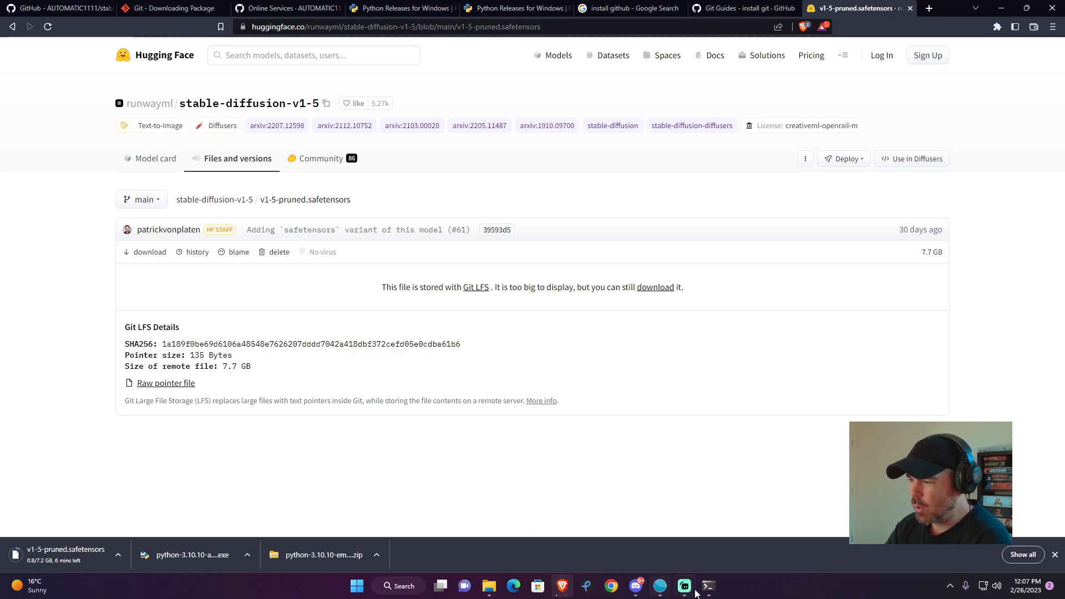
Check the web UI installation output in the command window and return to the portraitplus page in Brave.
{"action": "mouse_move", "coordinate": [709, 586]}
{"action": "left_click", "coordinate": [708, 520]}
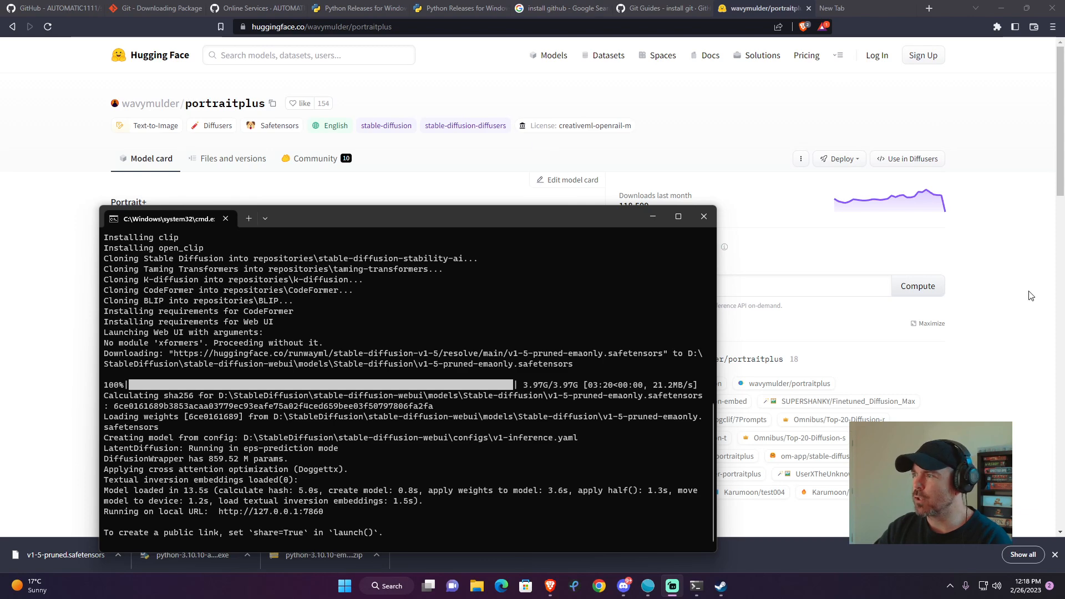
{"action": "left_click", "coordinate": [1035, 247]}
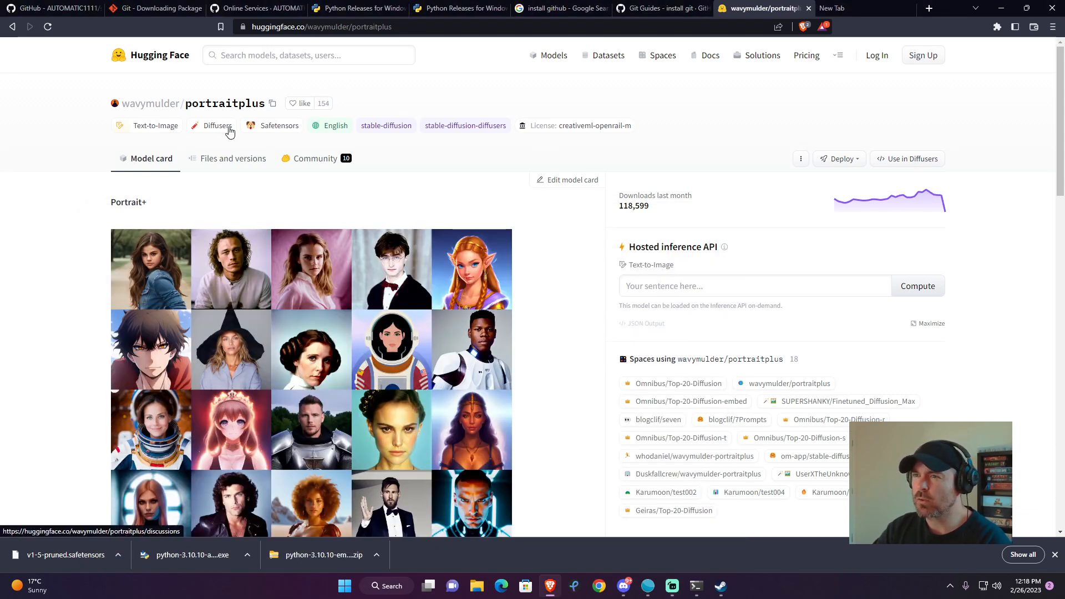
Download portrait+1.0.safetensors from the portraitplus files into the models\Stable-diffusion folder and return to the model card.
{"action": "left_click", "coordinate": [222, 160]}
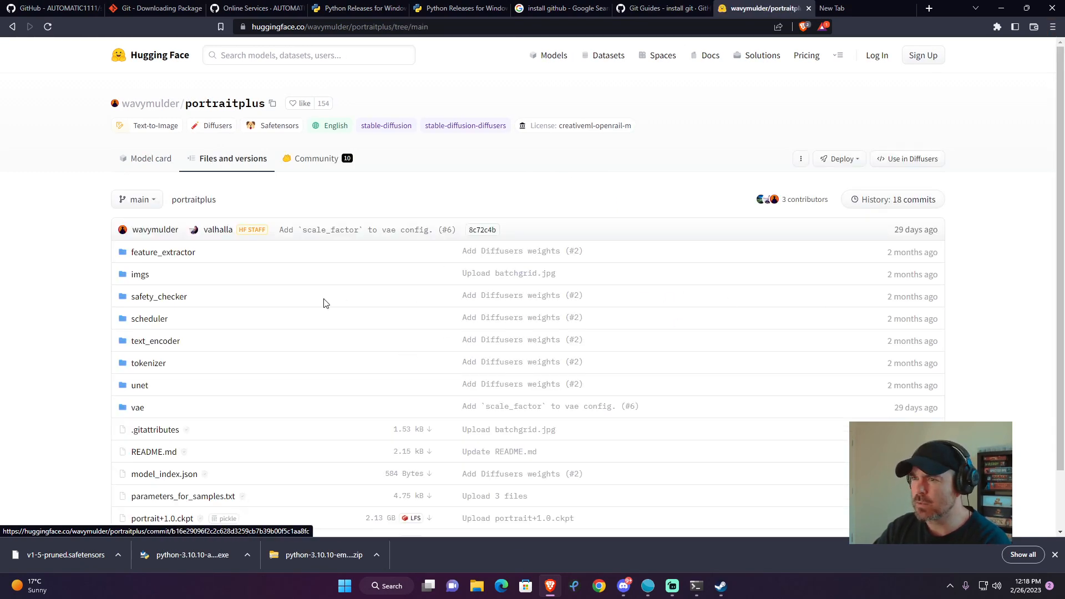
{"action": "scroll", "coordinate": [326, 303], "scroll_direction": "down", "scroll_amount": 1}
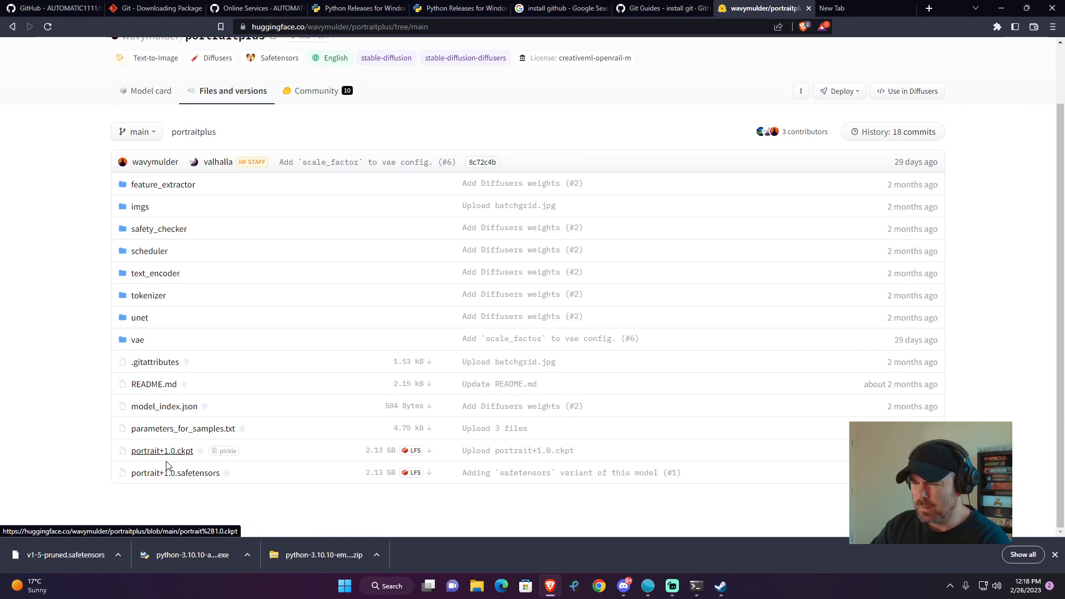
{"action": "left_click", "coordinate": [194, 474]}
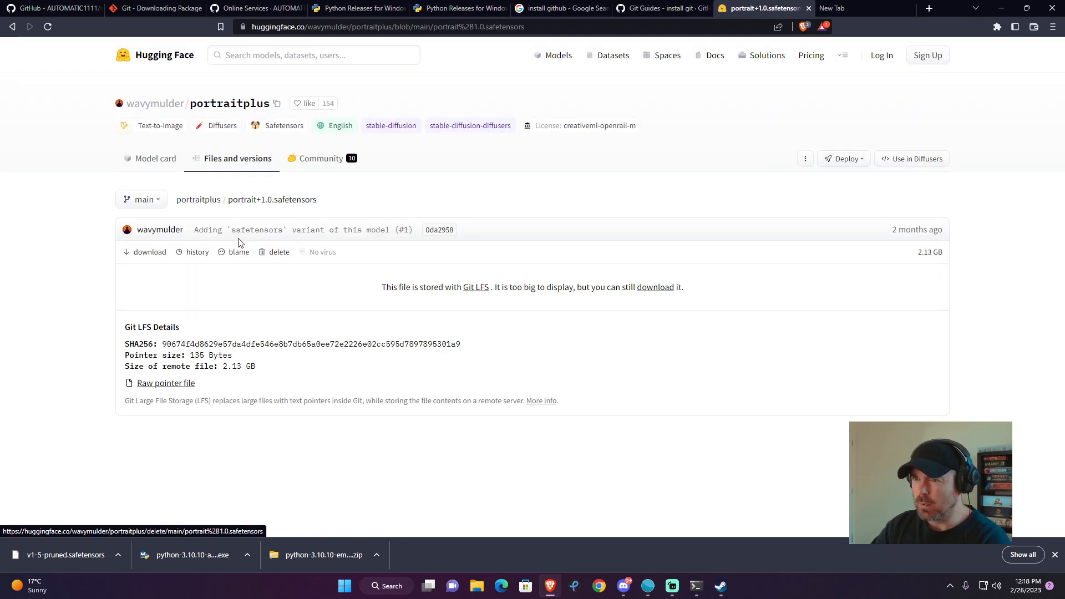
{"action": "left_click", "coordinate": [647, 289]}
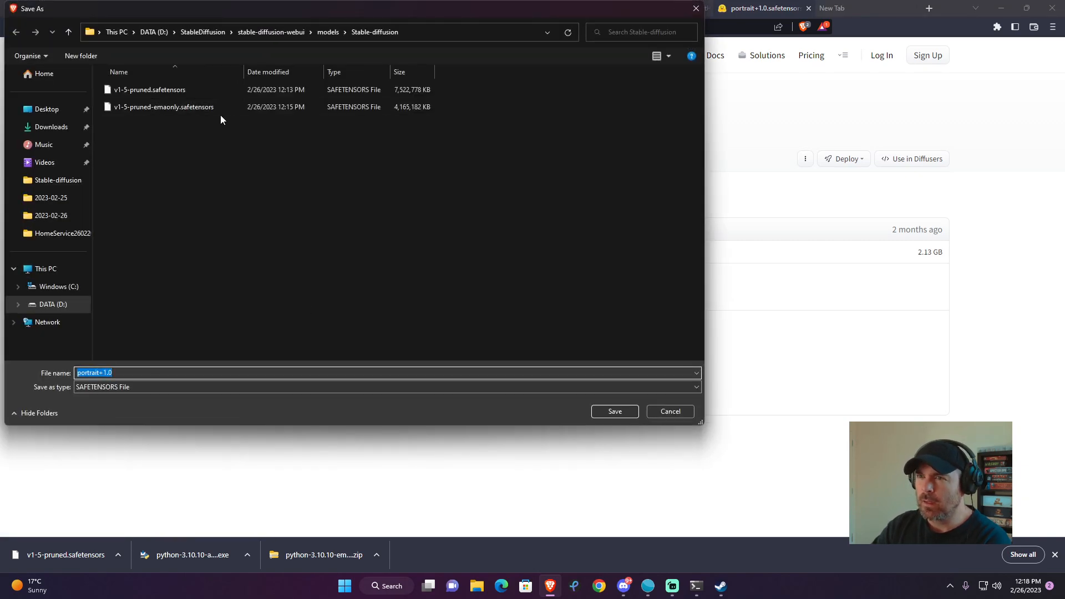
{"action": "left_click", "coordinate": [615, 412]}
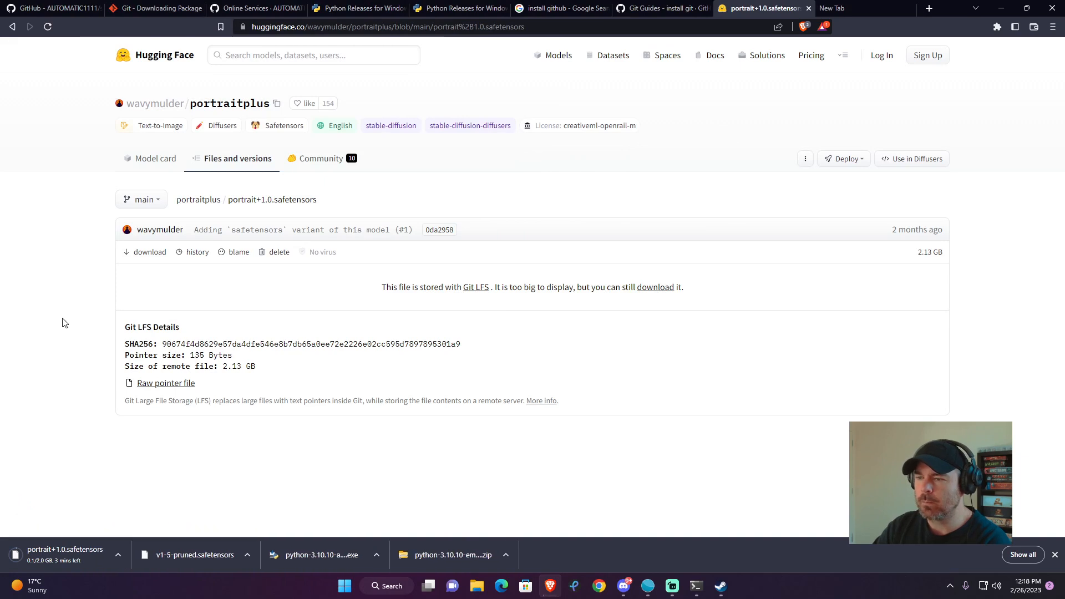
{"action": "left_click", "coordinate": [12, 27]}
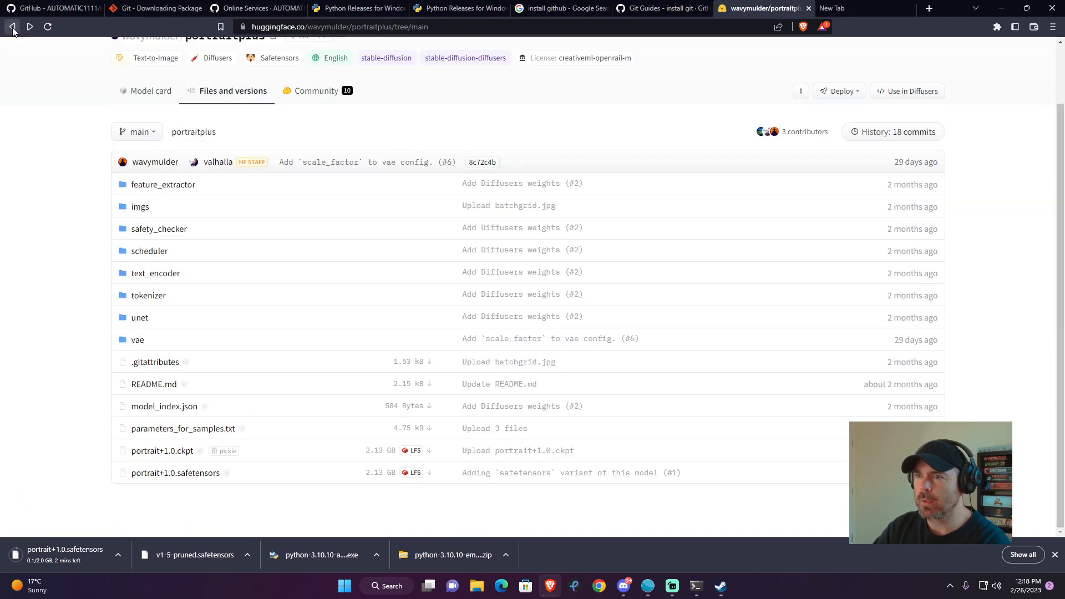
{"action": "left_click", "coordinate": [12, 27]}
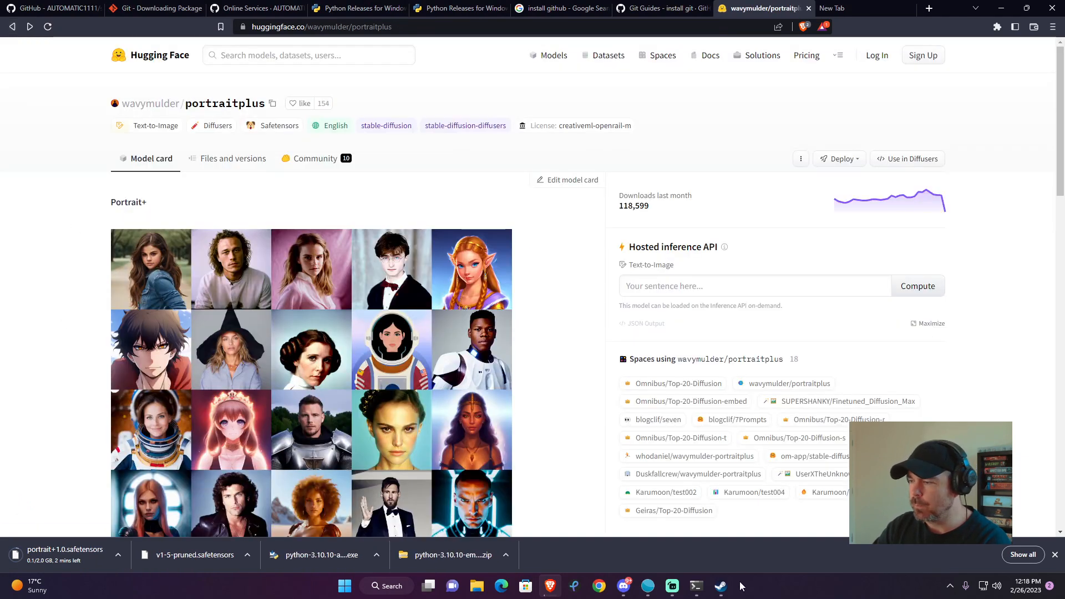
Bring up the running web UI command window and close it.
{"action": "left_click", "coordinate": [696, 585]}
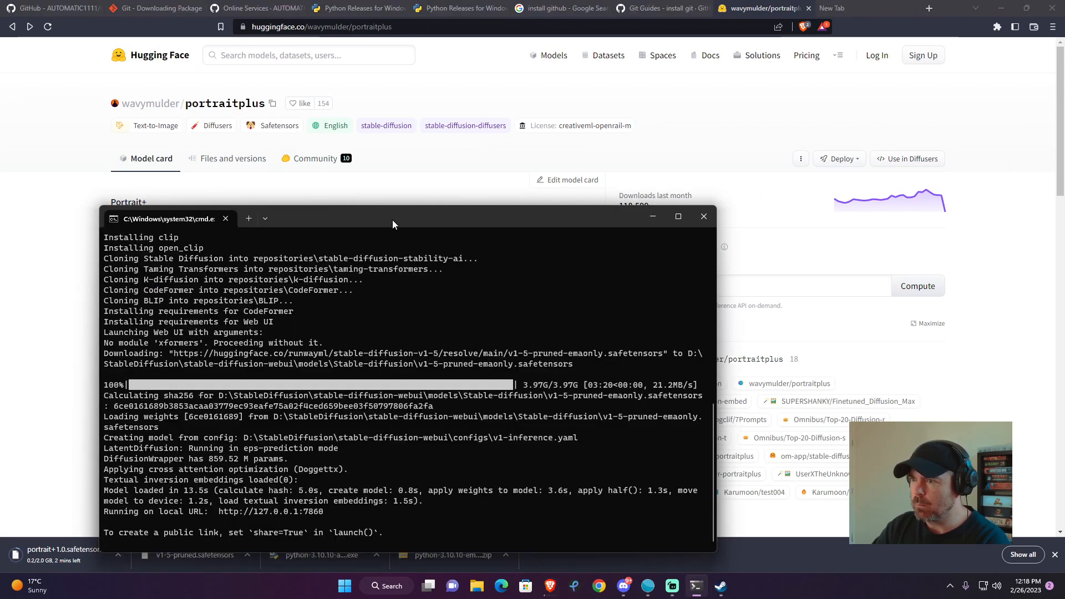
{"action": "left_click_drag", "start_coordinate": [392, 223], "coordinate": [402, 156]}
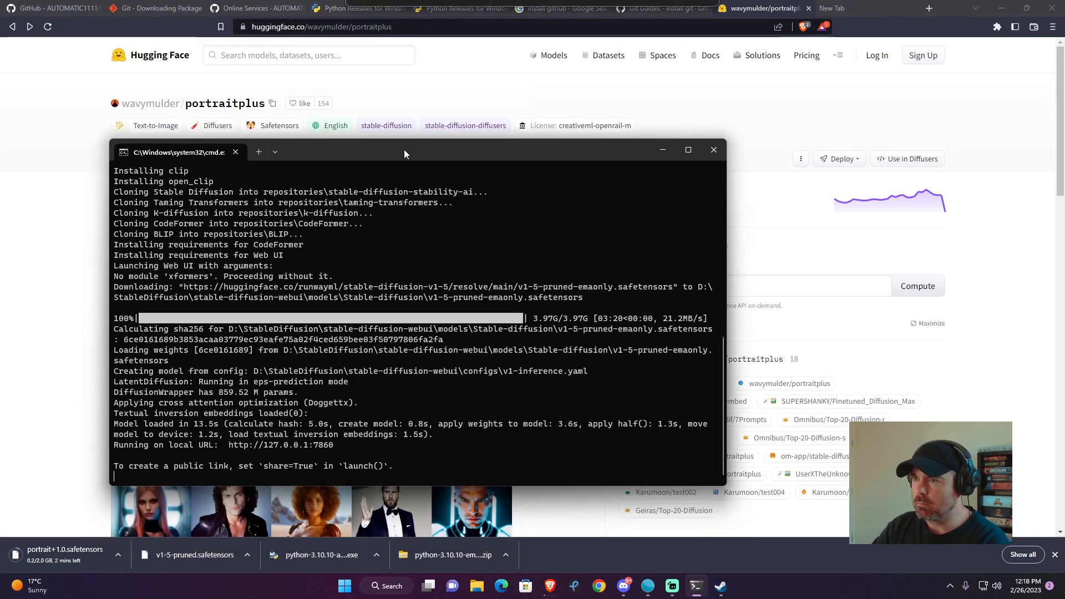
{"action": "left_click", "coordinate": [716, 150]}
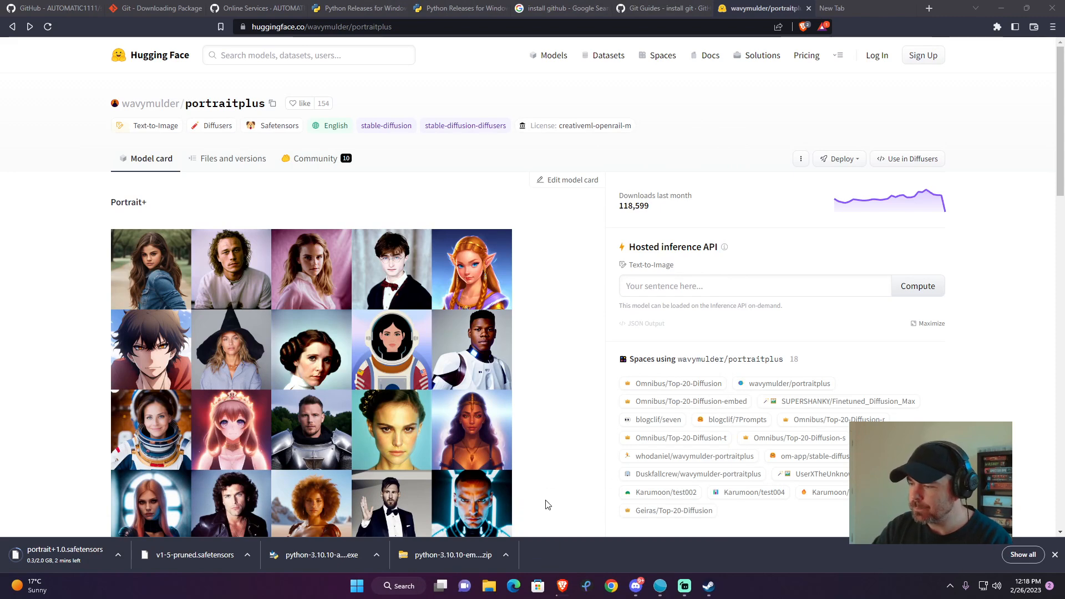
Switch to File Explorer, maximize it and open D:\StableDiffusion\stable-diffusion-webui.
{"action": "left_click", "coordinate": [488, 586]}
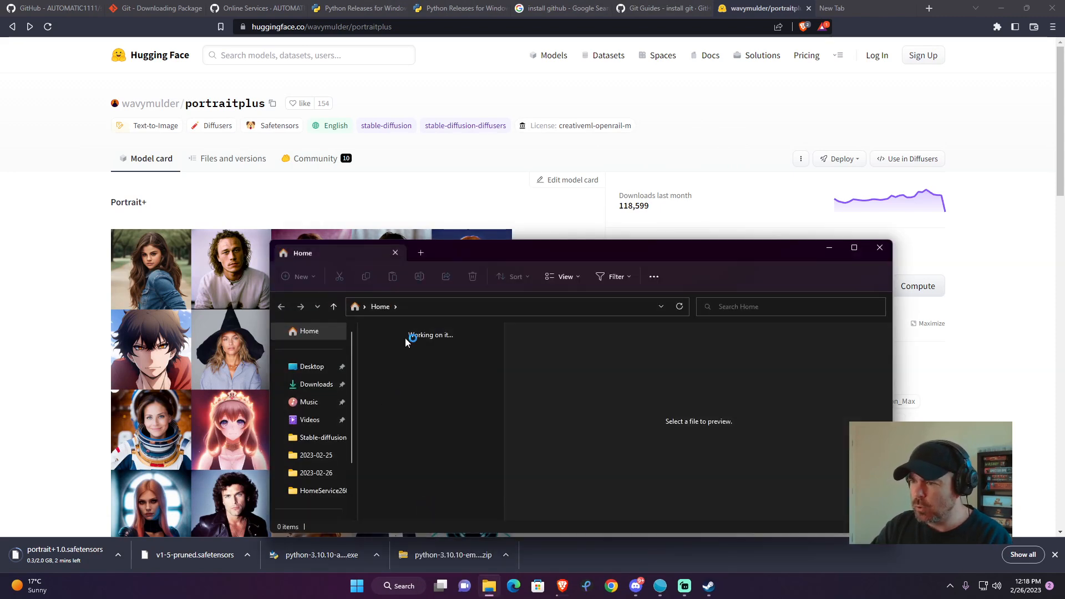
{"action": "double_click", "coordinate": [455, 244]}
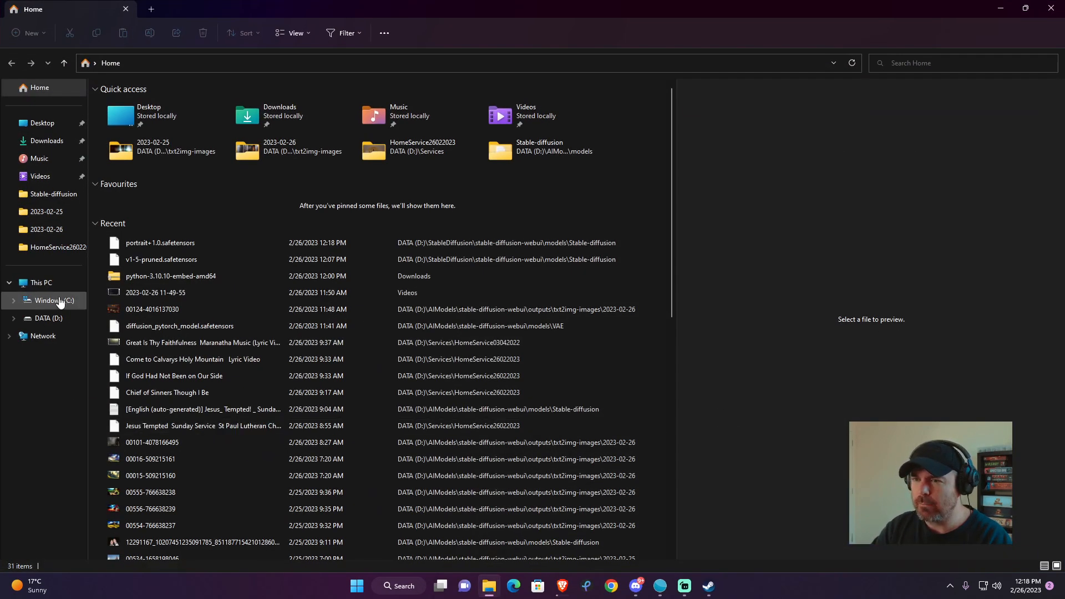
{"action": "left_click", "coordinate": [49, 318]}
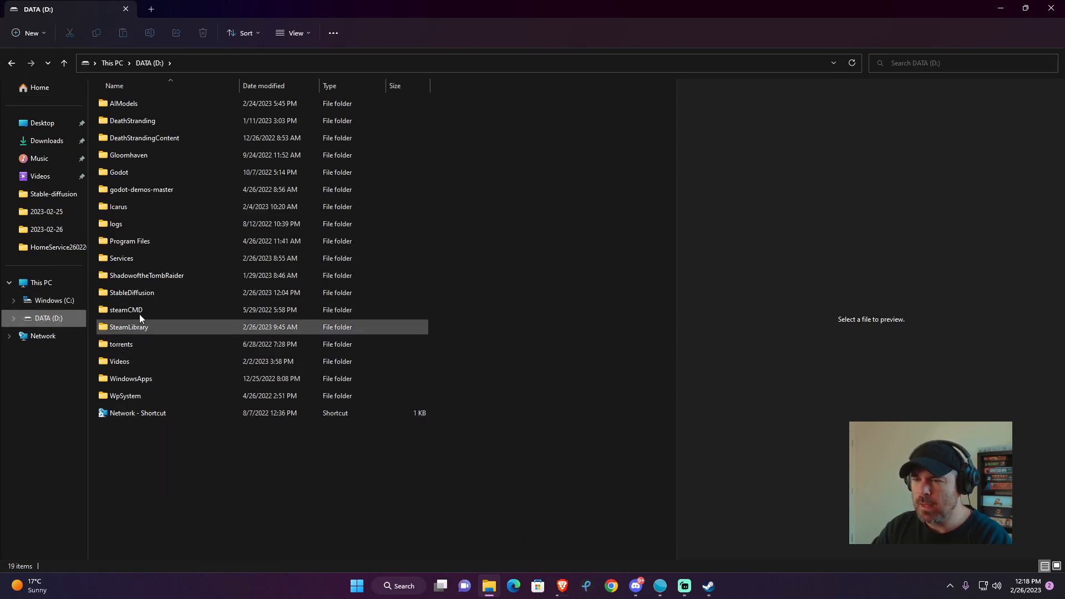
{"action": "left_click", "coordinate": [135, 294]}
{"action": "double_click", "coordinate": [135, 294]}
{"action": "double_click", "coordinate": [132, 103]}
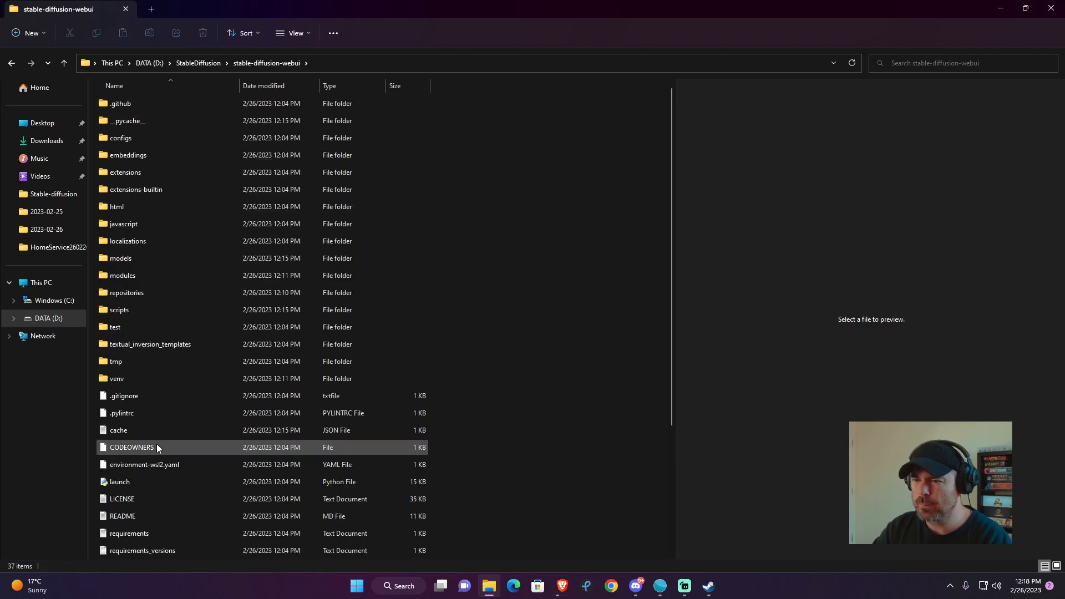
Run the webui-user Windows batch file to restart the web UI.
{"action": "scroll", "coordinate": [152, 435], "scroll_direction": "down", "scroll_amount": 3}
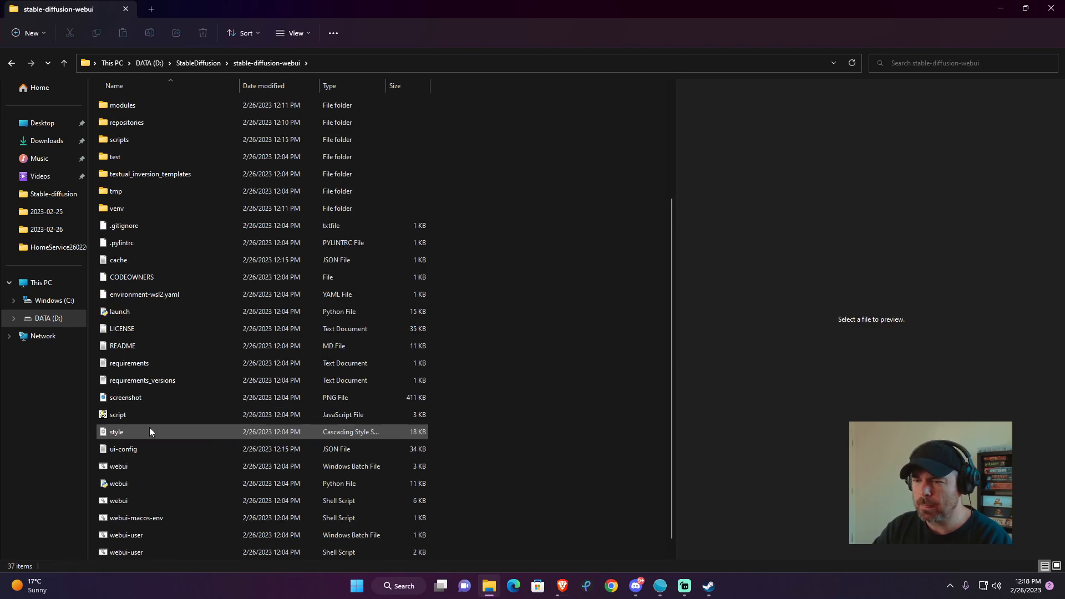
{"action": "left_click", "coordinate": [122, 538]}
{"action": "left_click", "coordinate": [122, 537]}
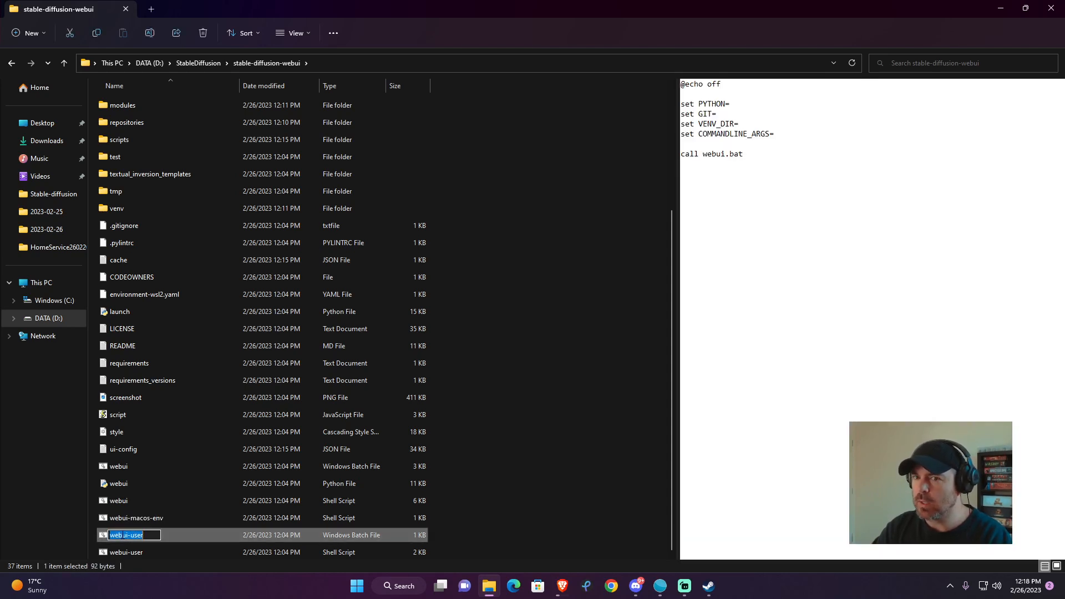
{"action": "left_click", "coordinate": [175, 532]}
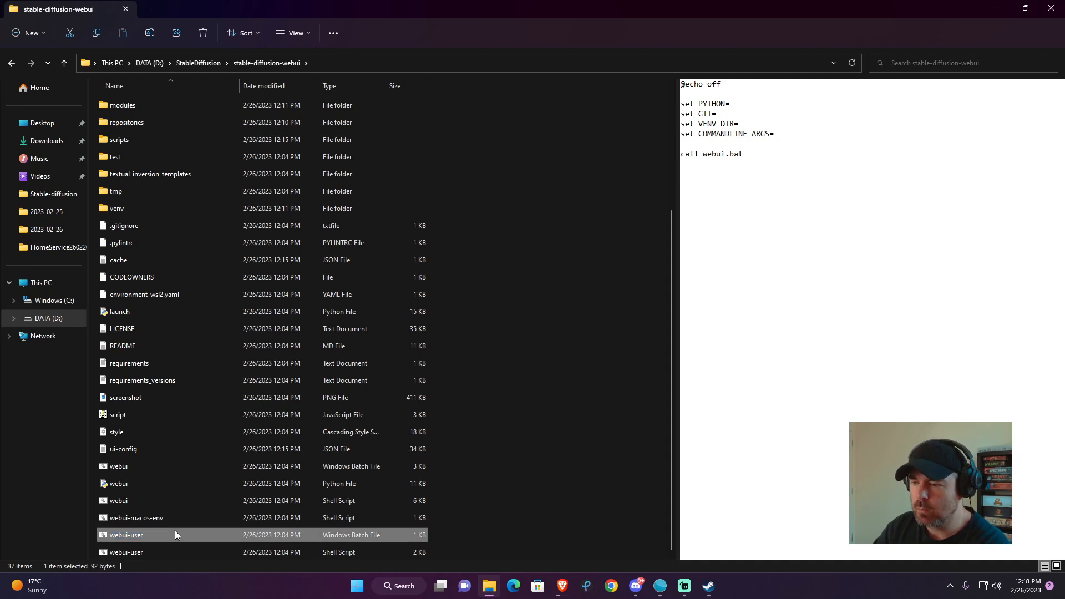
{"action": "double_click", "coordinate": [145, 537]}
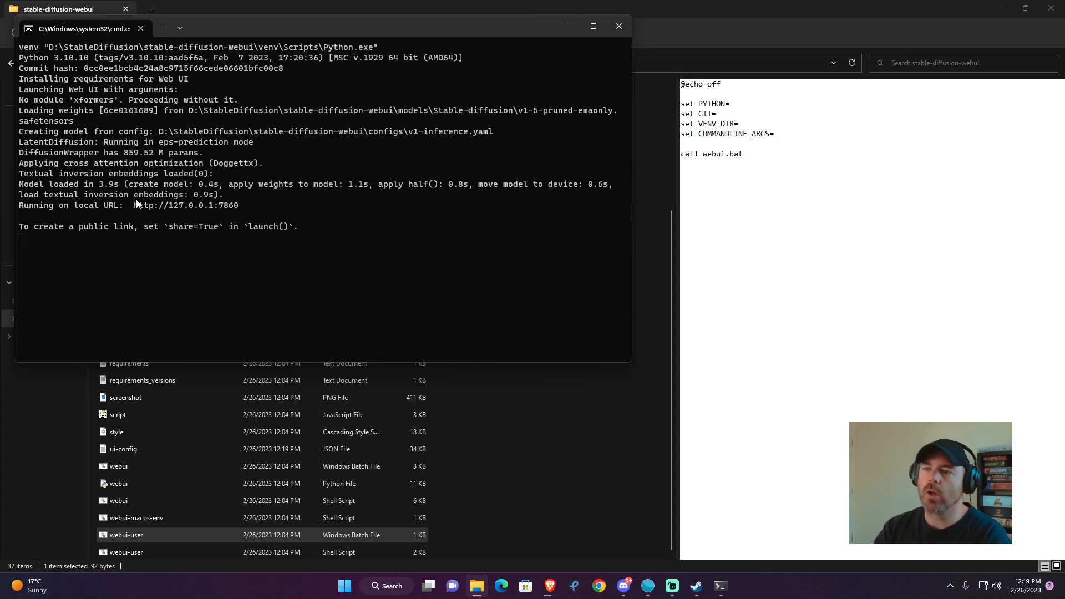
{"action": "left_click_drag", "start_coordinate": [131, 208], "coordinate": [236, 206]}
{"action": "key", "text": "ctrl+c"}
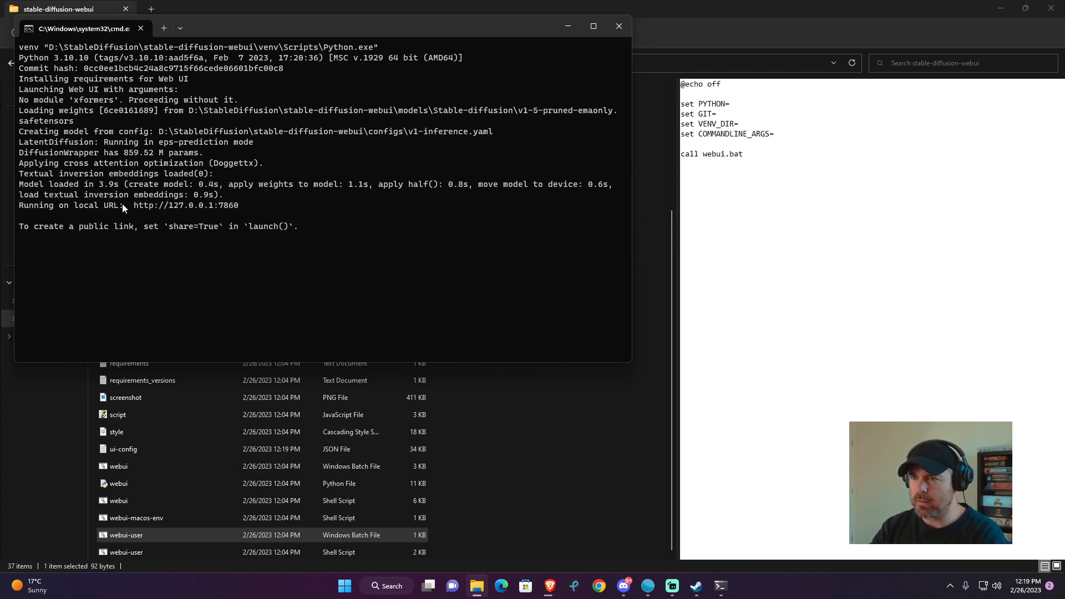
{"action": "left_click", "coordinate": [152, 9]}
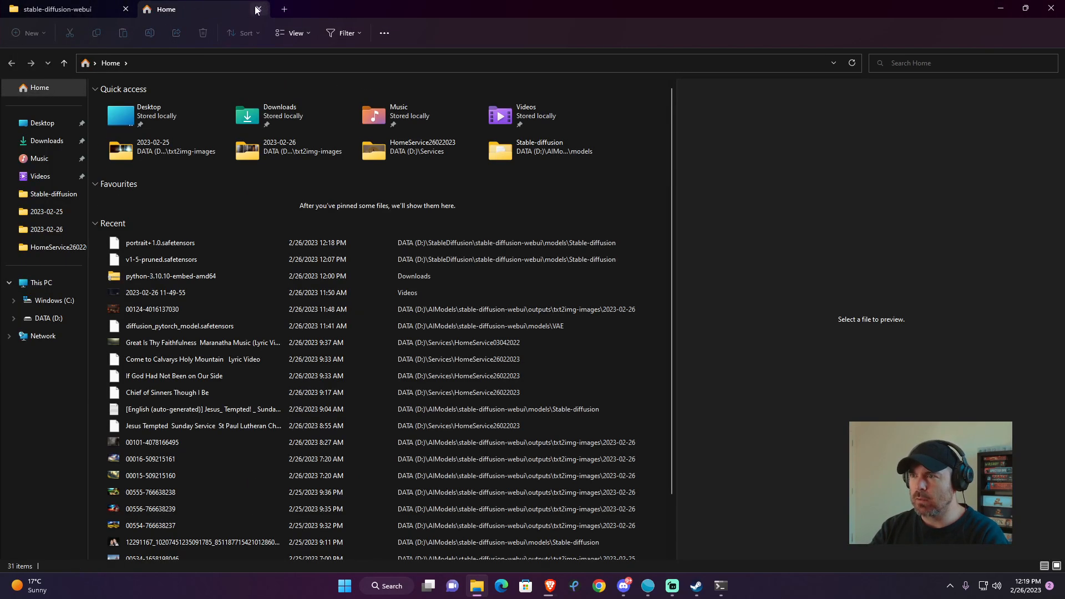
{"action": "left_click", "coordinate": [258, 9]}
Switch to the Brave browser and load 127.0.0.1:7860 in a new tab.
{"action": "left_click", "coordinate": [550, 586]}
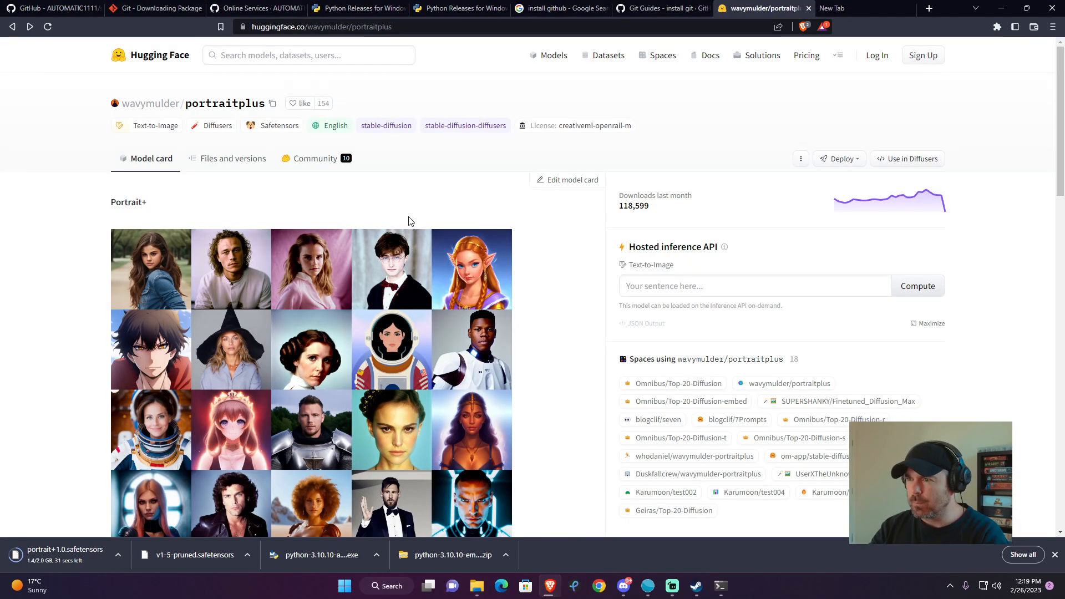
{"action": "key", "text": "ctrl+t"}
{"action": "type", "text": "12"}
{"action": "left_click", "coordinate": [663, 26]}
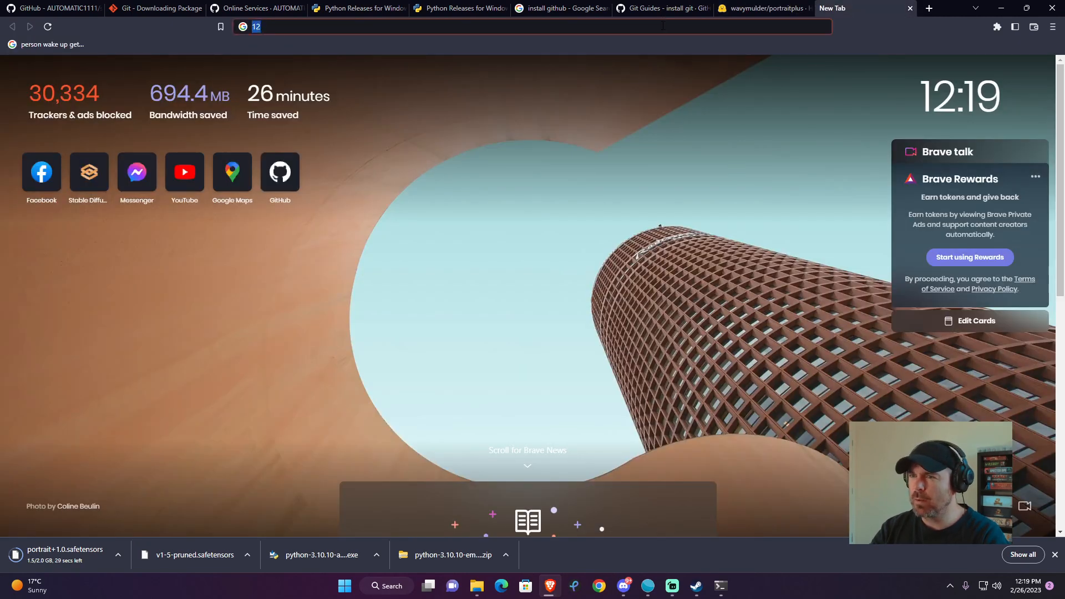
{"action": "type", "text": "127.0.0.1:7860"}
{"action": "key", "text": "Return"}
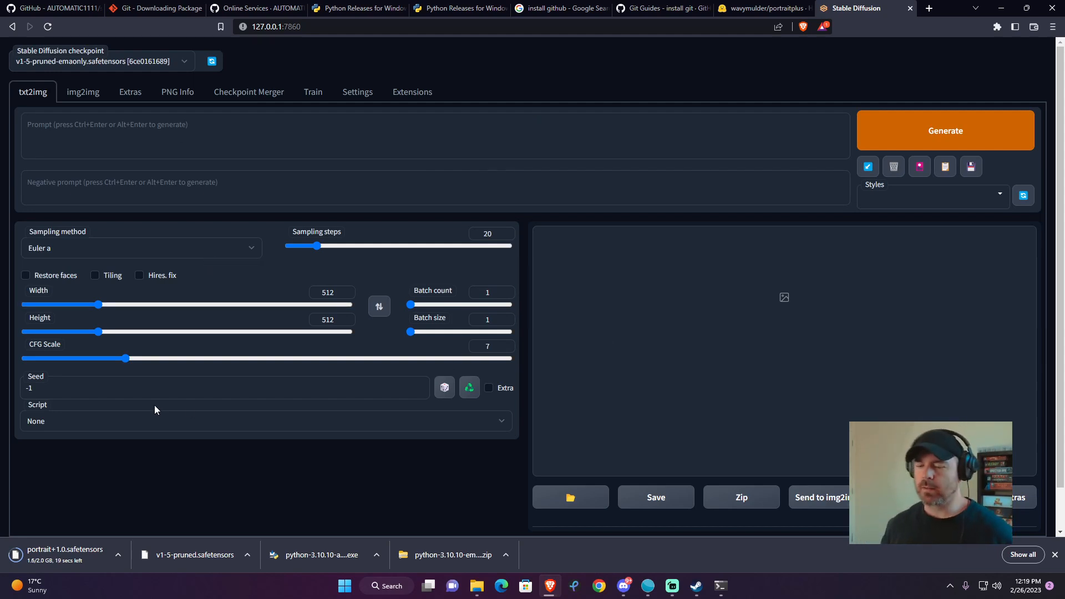
Set the txt2img image size to 800 wide by 600 high and the sampling method to DPM++ 2S a Karras.
{"action": "left_click", "coordinate": [183, 64]}
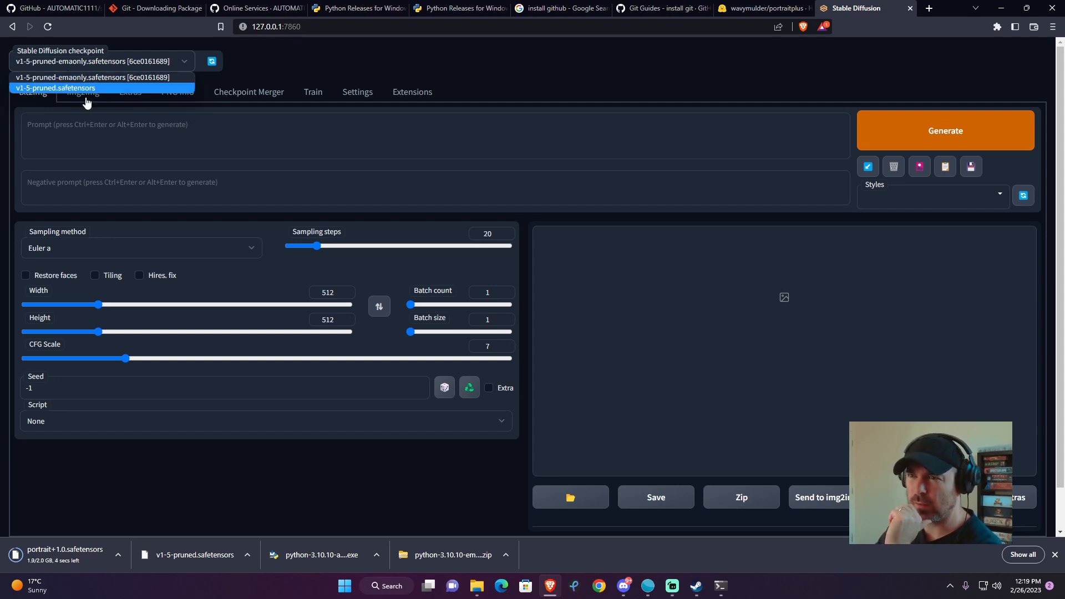
{"action": "left_click", "coordinate": [169, 135]}
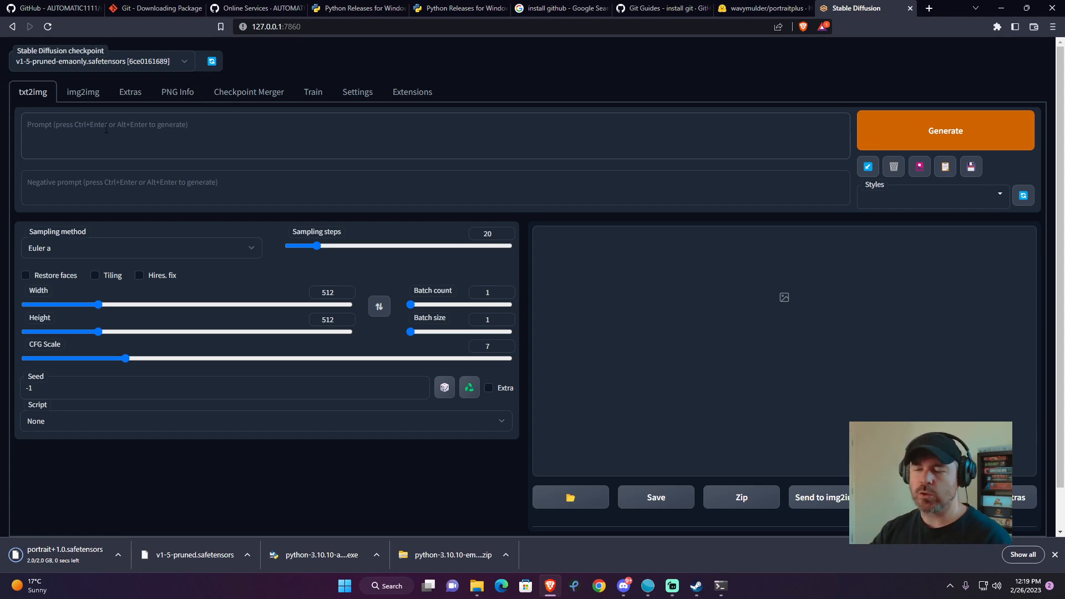
{"action": "left_click_drag", "start_coordinate": [336, 292], "coordinate": [313, 320]}
{"action": "type", "text": "800"}
{"action": "type", "text": "600"}
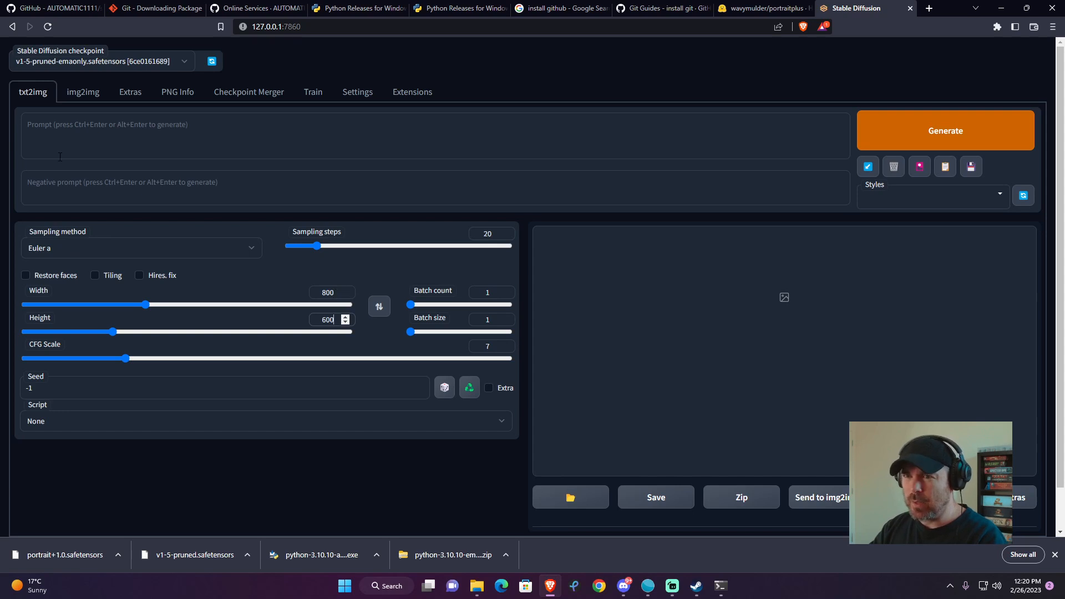
{"action": "left_click", "coordinate": [95, 247]}
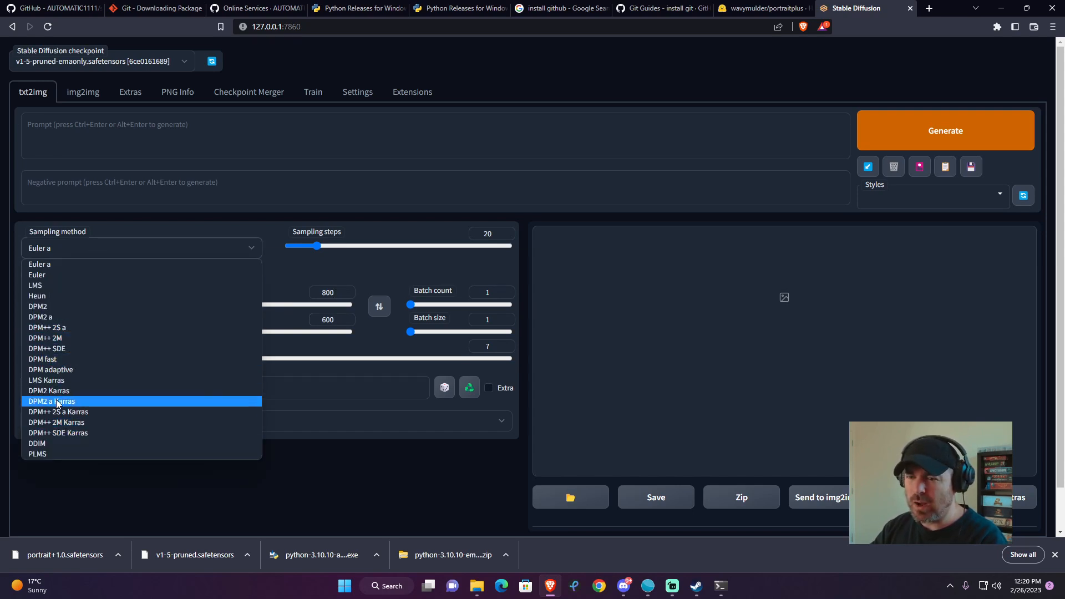
{"action": "left_click", "coordinate": [55, 413]}
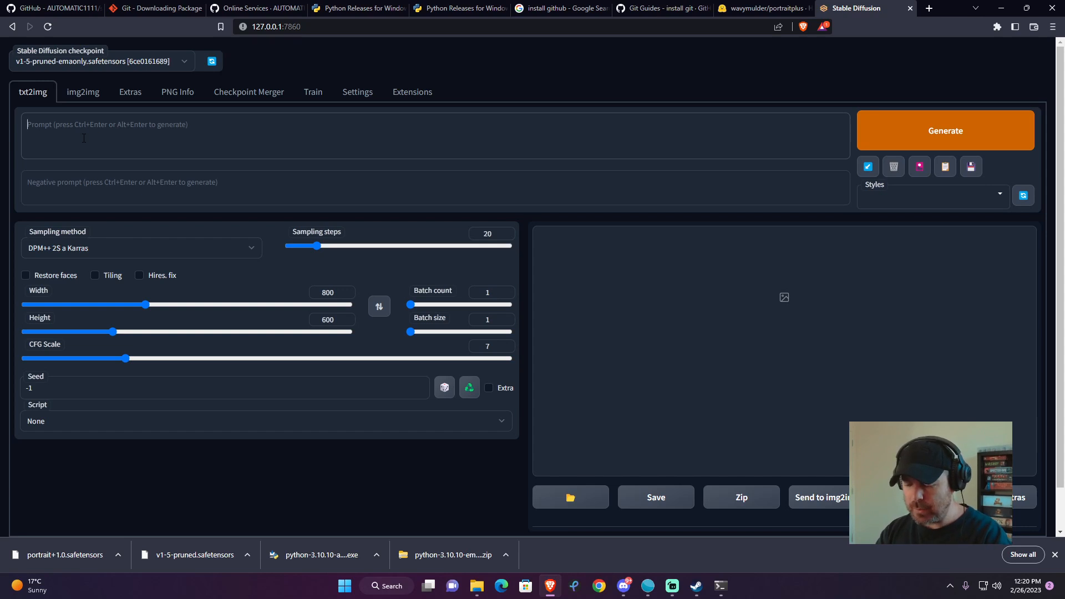
Enter the prompt "Fantasy Landscape, castle on a hill, fire, lava, (((waterfall)))".
{"action": "type", "text": "F"}
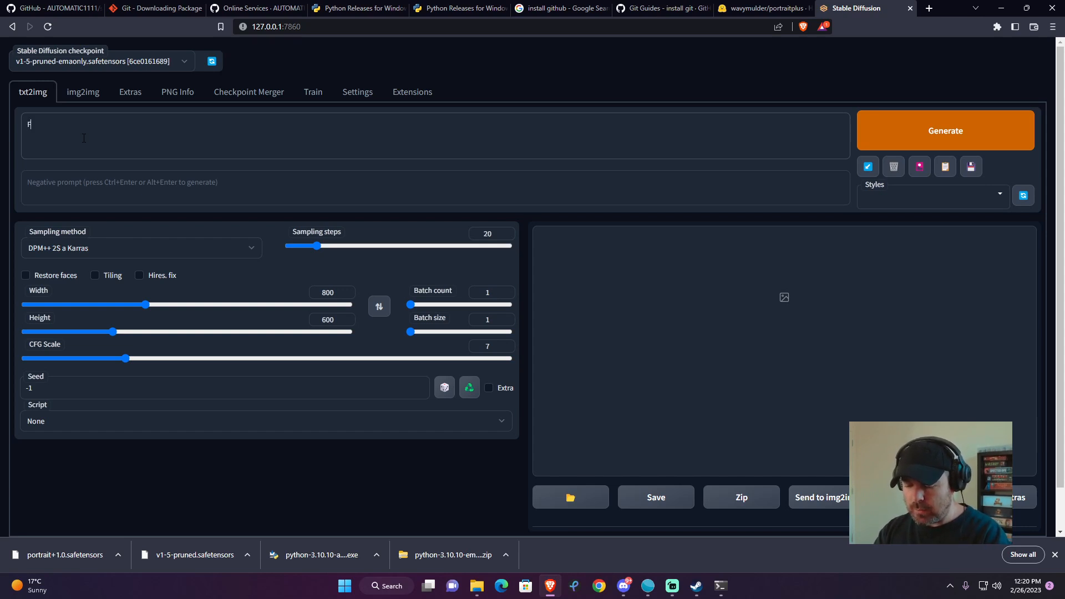
{"action": "type", "text": "antasy Landscape"}
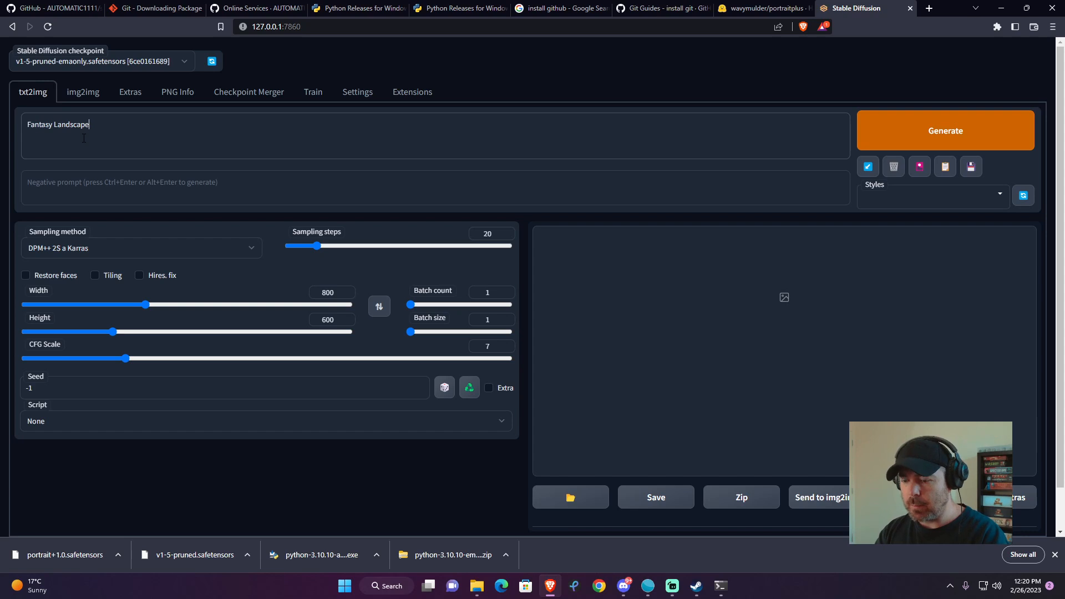
{"action": "type", "text": ", castle on a hill"}
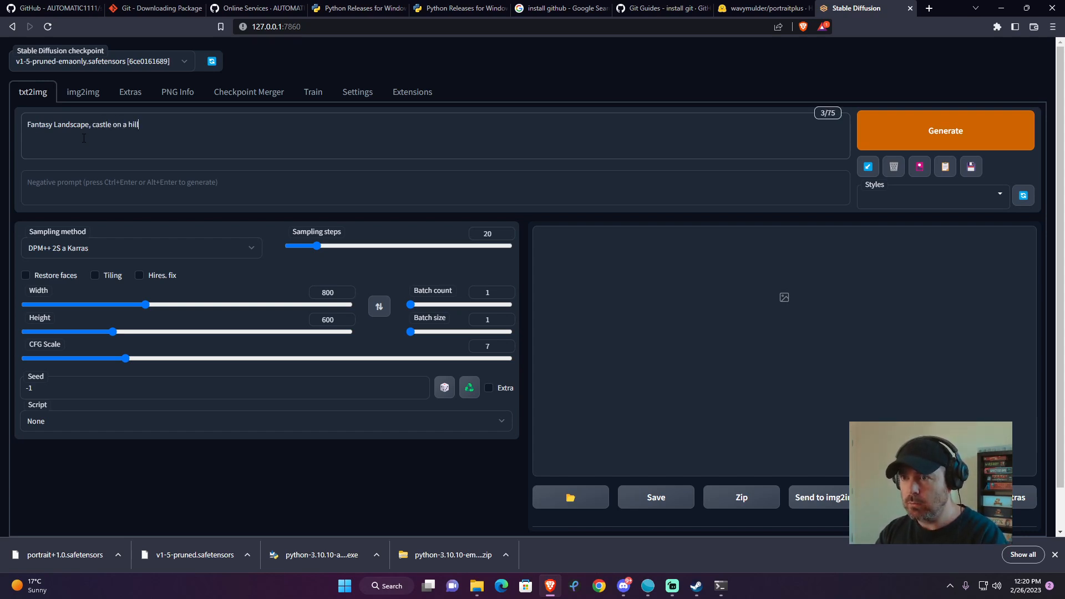
{"action": "type", "text": ", fire, lava, "}
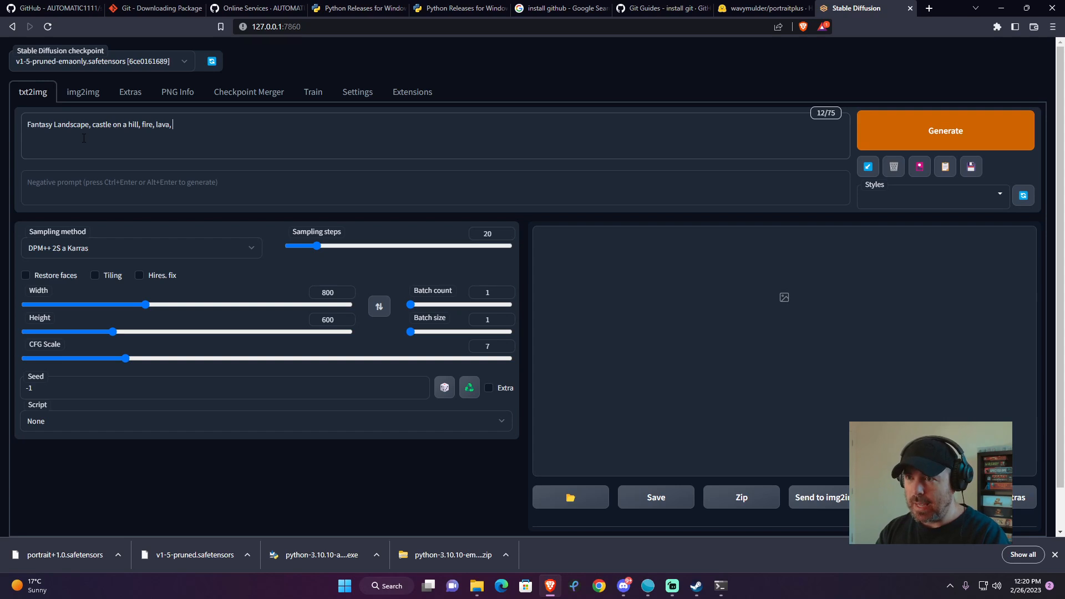
{"action": "type", "text": "((((water"}
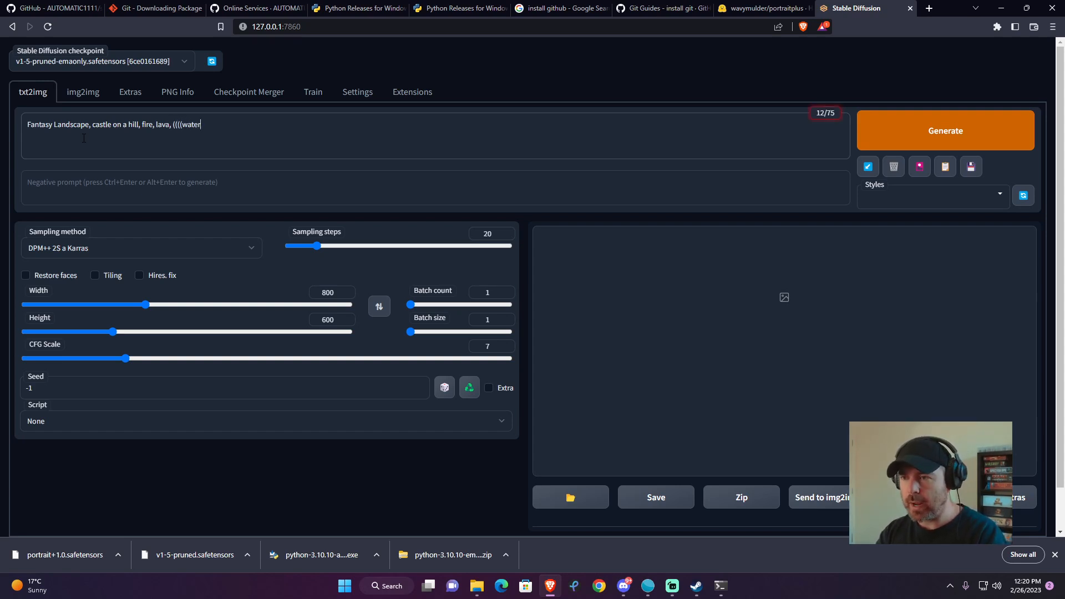
{"action": "type", "text": "fall))))"}
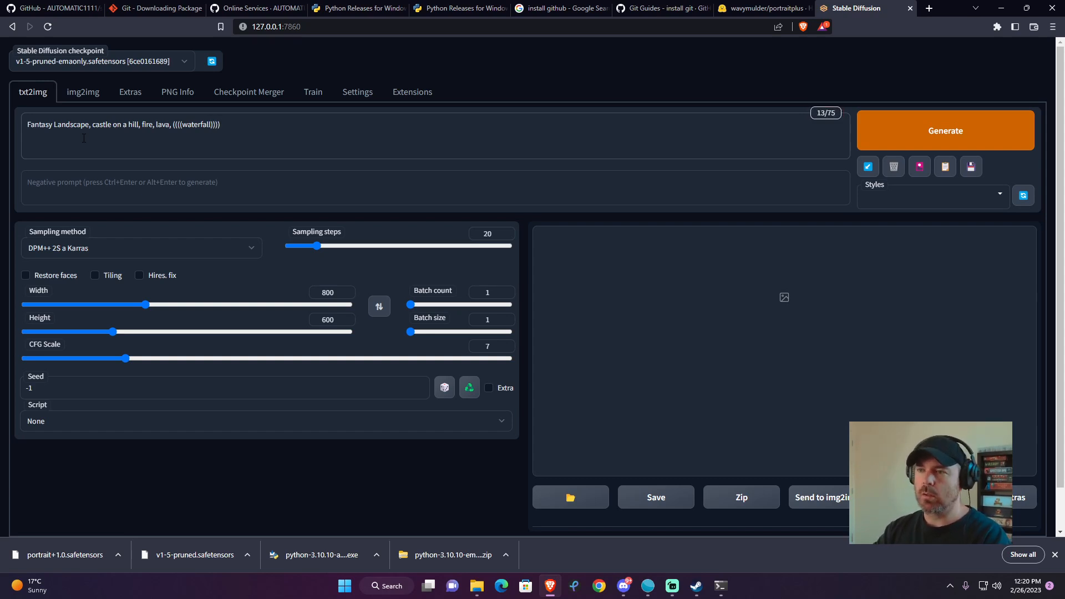
{"action": "key", "text": "BackSpace"}
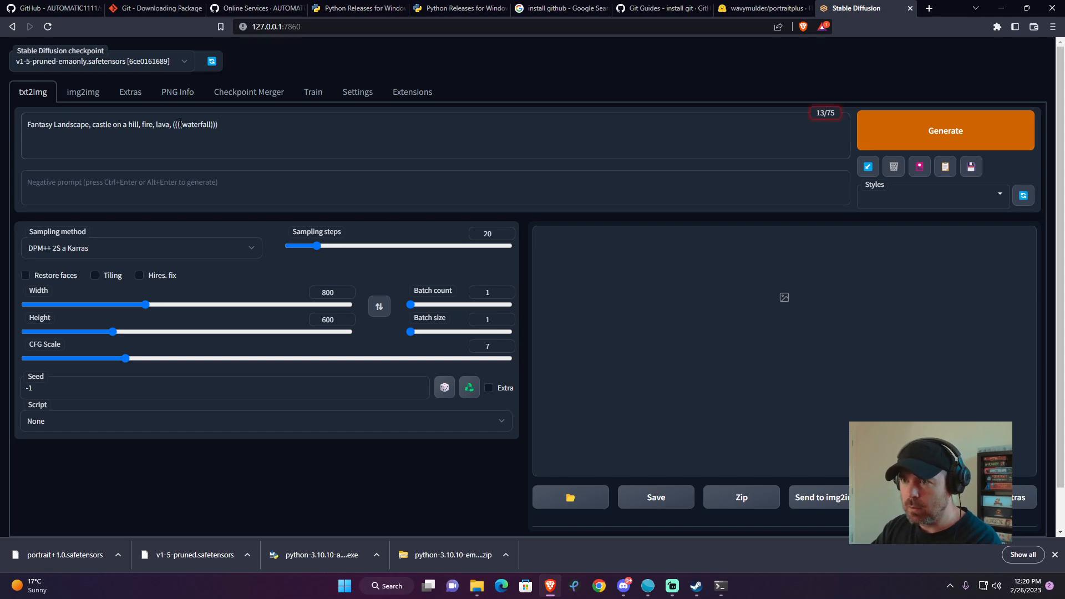
{"action": "left_click", "coordinate": [178, 124]}
{"action": "key", "text": "BackSpace"}
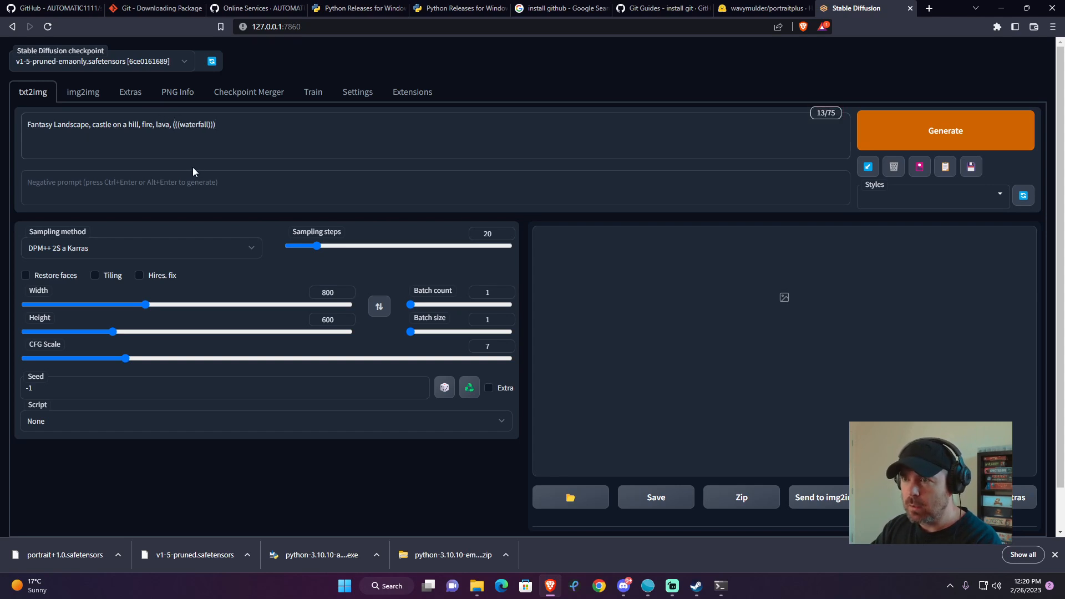
Generate the image and check its progress in the command window before returning to the web UI.
{"action": "left_click", "coordinate": [948, 139]}
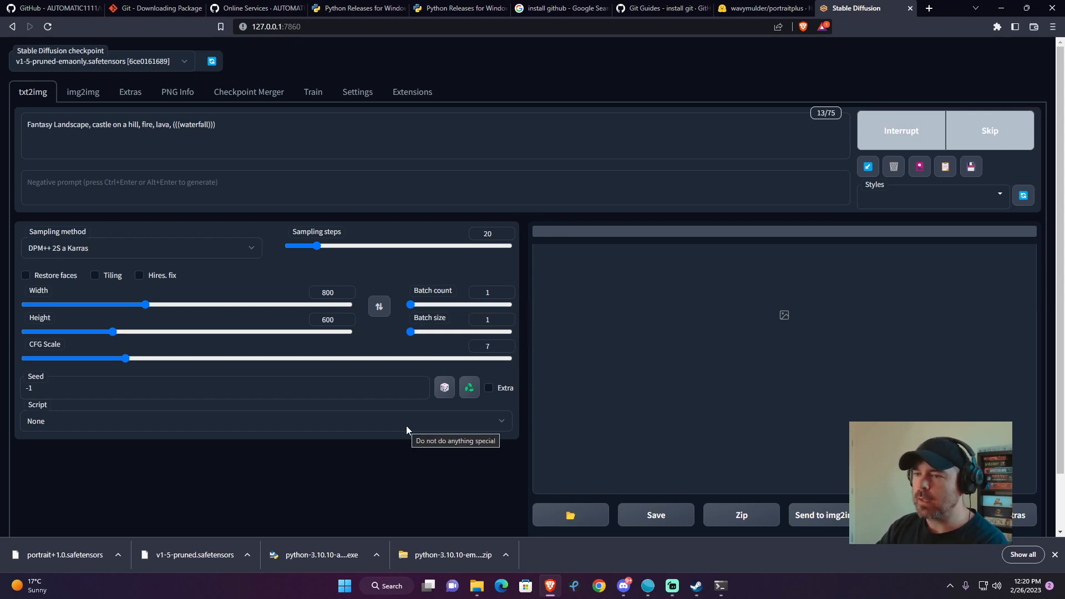
{"action": "scroll", "coordinate": [666, 340], "scroll_direction": "down", "scroll_amount": 2}
{"action": "scroll", "coordinate": [721, 339], "scroll_direction": "up", "scroll_amount": 2}
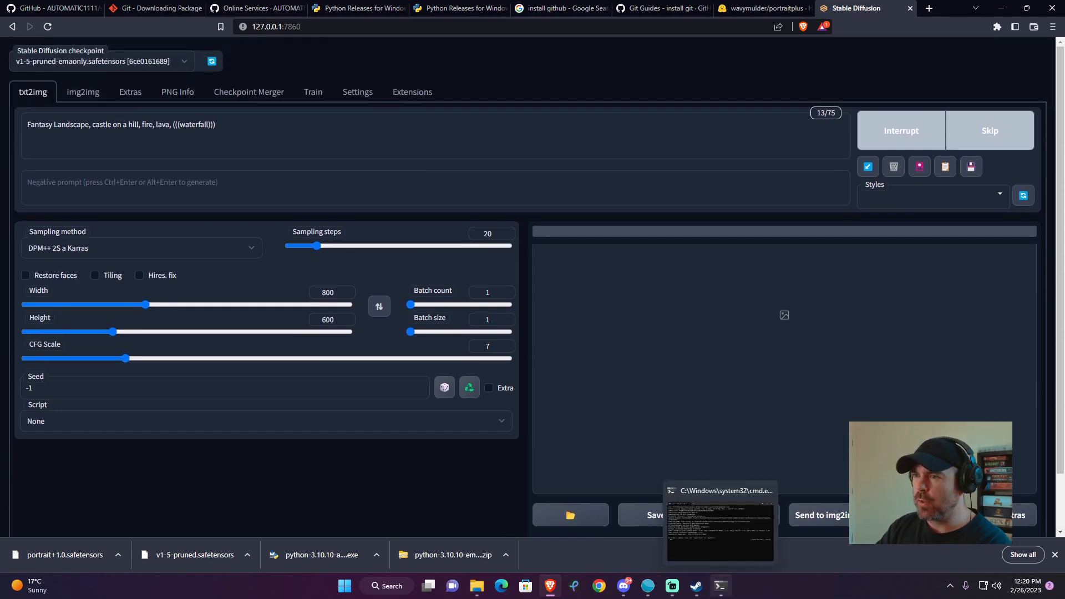
{"action": "left_click", "coordinate": [719, 516]}
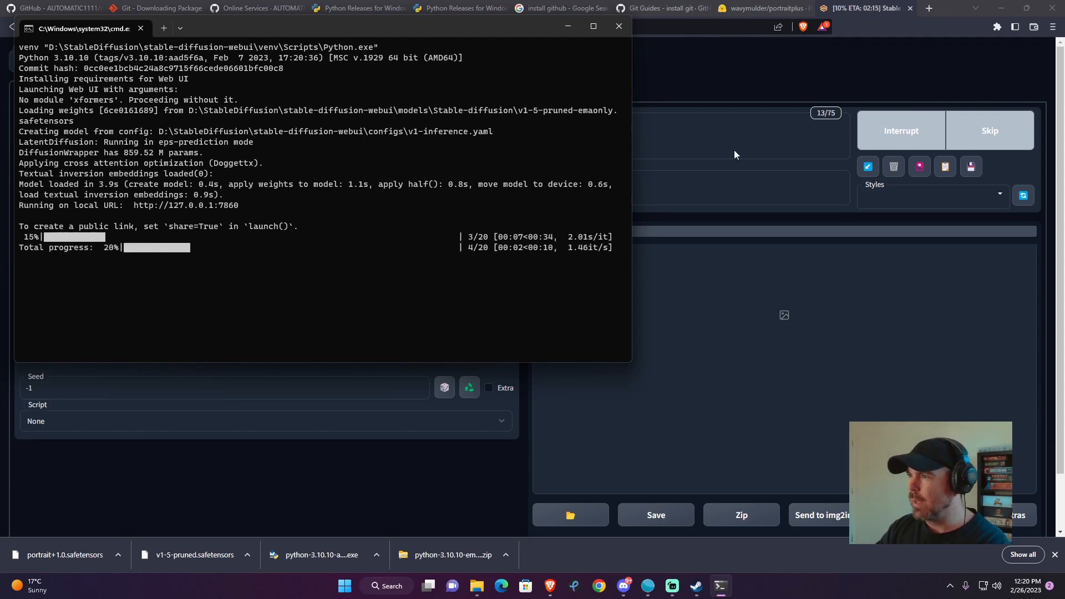
{"action": "left_click", "coordinate": [866, 11]}
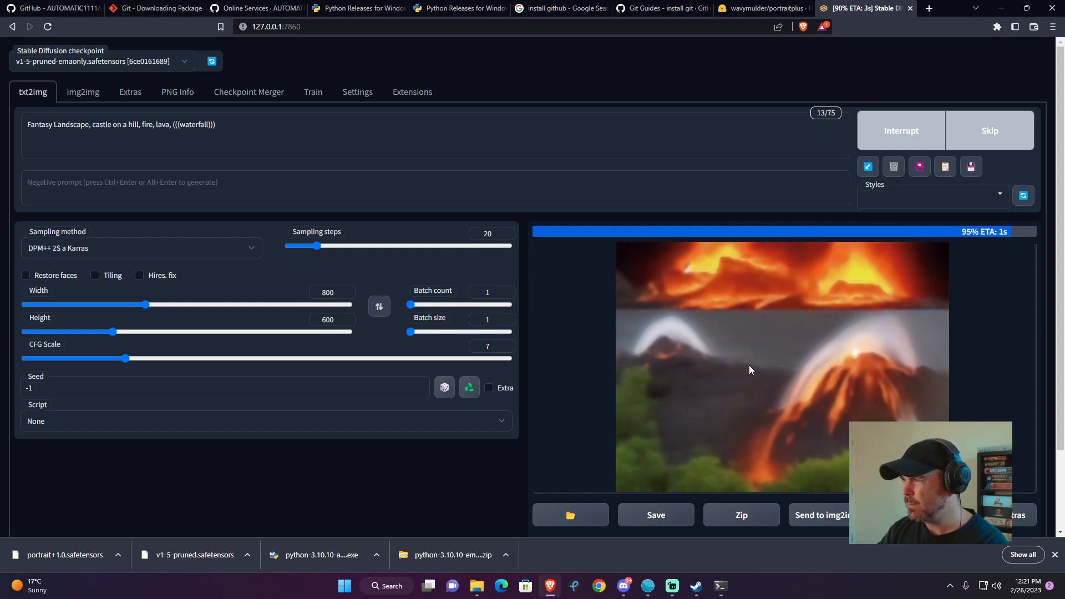
{"action": "left_click", "coordinate": [631, 324]}
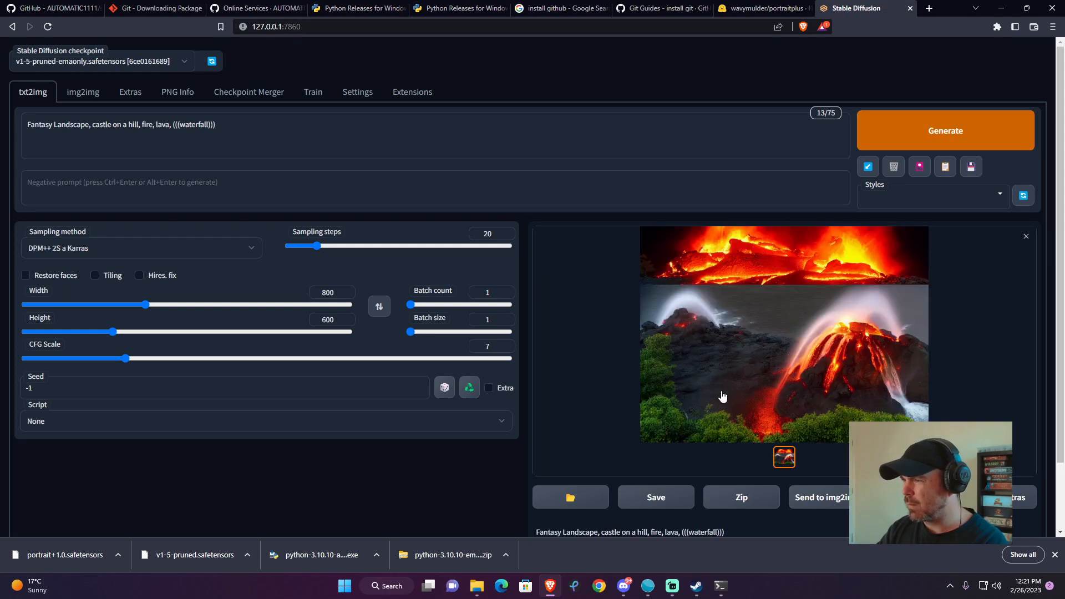
Regenerate the image with "(((waterfall)))" removed from the prompt and view the result enlarged.
{"action": "left_click_drag", "start_coordinate": [172, 124], "coordinate": [233, 129]}
{"action": "key", "text": "BackSpace"}
{"action": "key", "text": "BackSpace"}
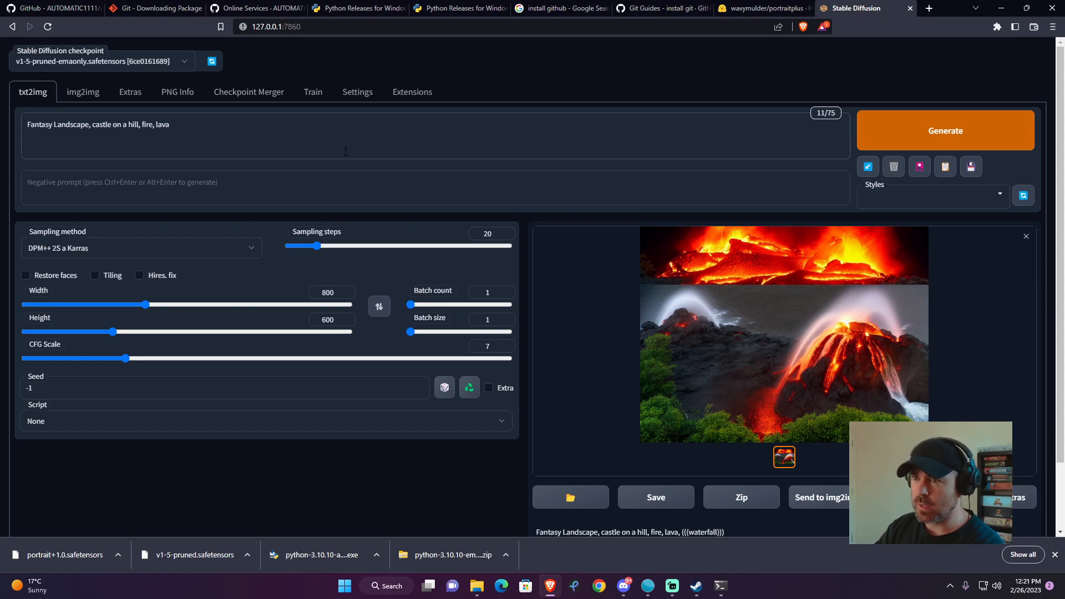
{"action": "left_click", "coordinate": [921, 135]}
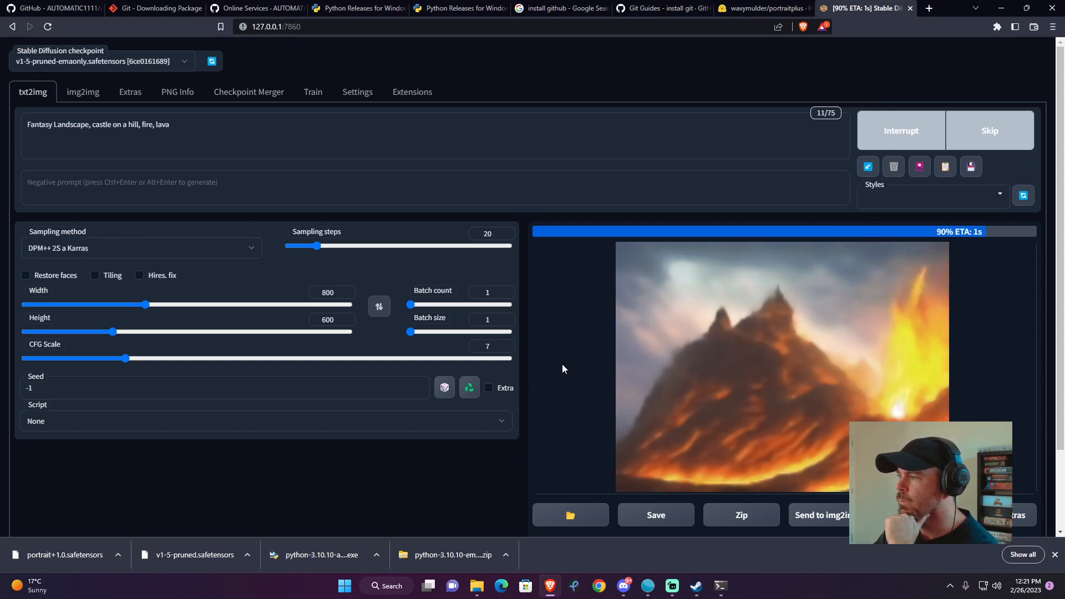
{"action": "left_click", "coordinate": [757, 316]}
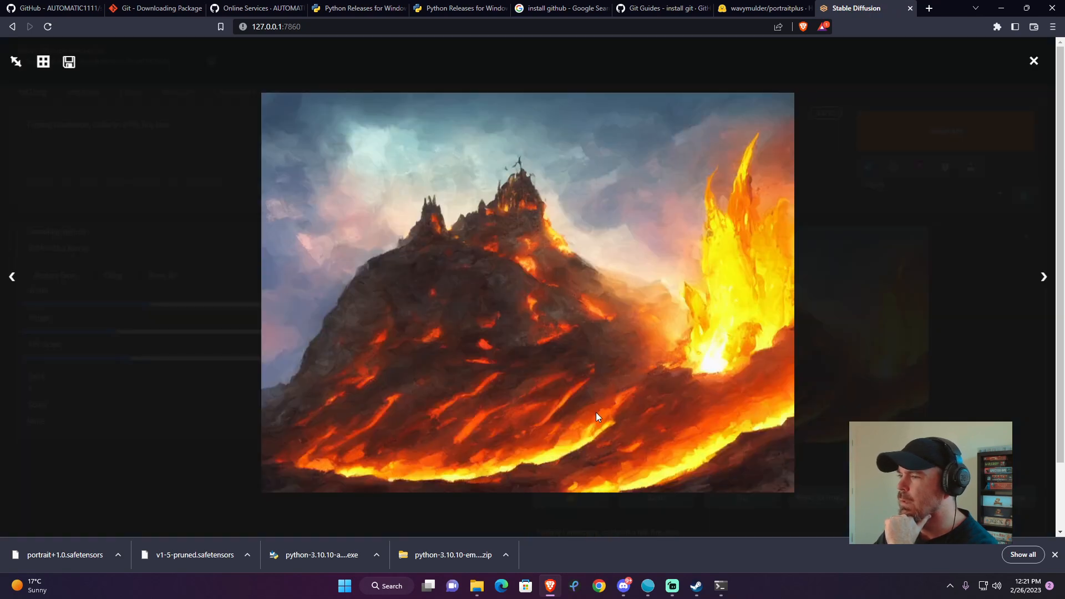
{"action": "left_click", "coordinate": [1033, 61]}
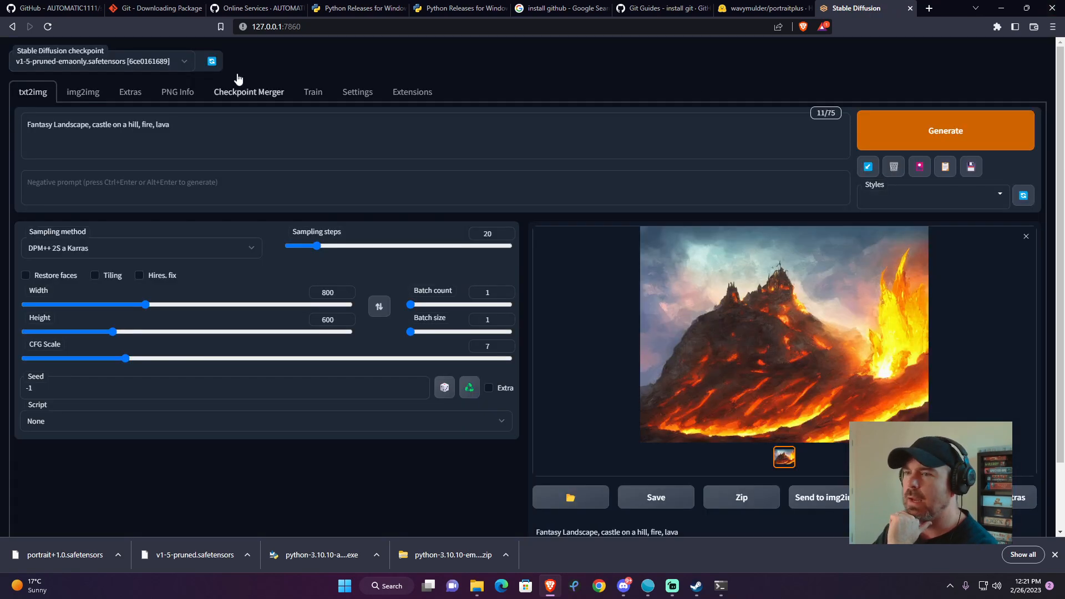
Set the checkpoint to portrait+1.0.safetensors and copy the phrase "portrait+ style" from the portraitplus model page on Hugging Face.
{"action": "left_click", "coordinate": [185, 61]}
{"action": "left_click", "coordinate": [55, 78]}
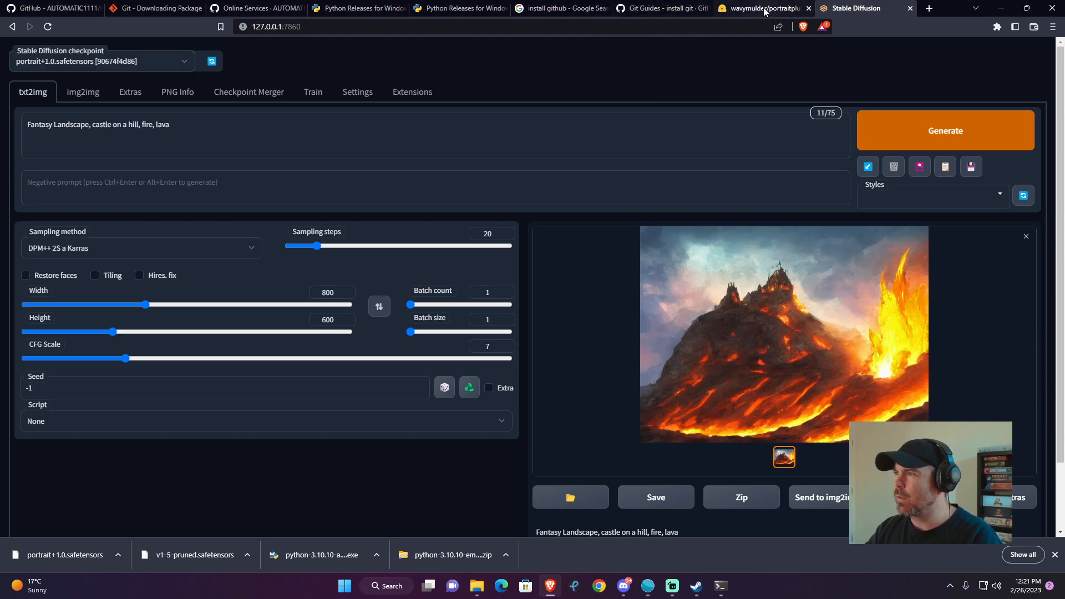
{"action": "left_click", "coordinate": [743, 8]}
{"action": "scroll", "coordinate": [333, 276], "scroll_direction": "down", "scroll_amount": 9}
{"action": "left_click_drag", "start_coordinate": [129, 177], "coordinate": [201, 178]}
{"action": "key", "text": "ctrl+c"}
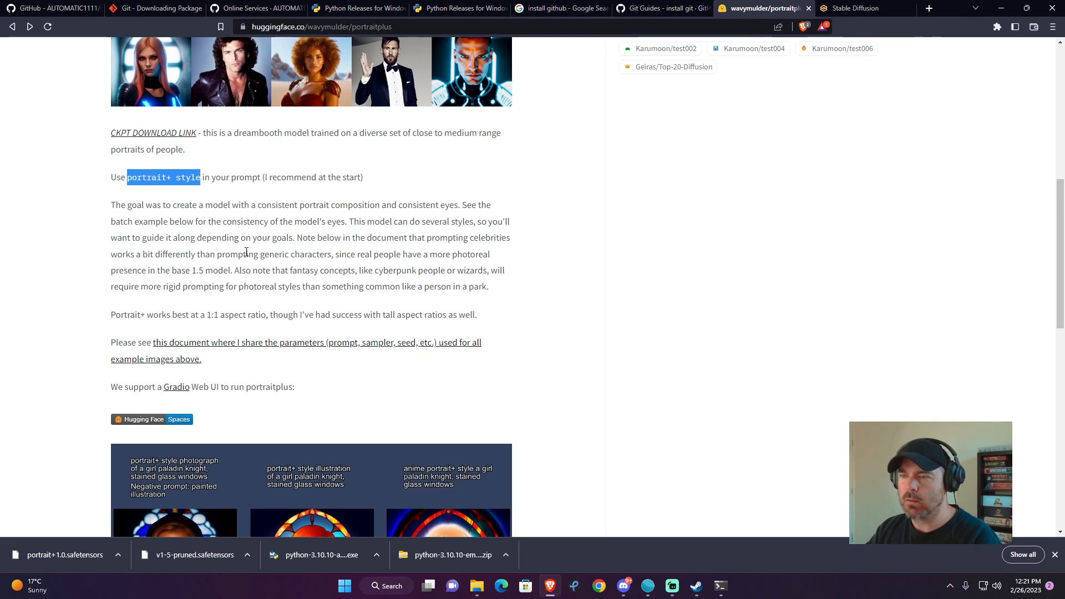
Replace the whole web UI prompt with the copied phrase "portrait+ style" followed by "female rogue".
{"action": "left_click", "coordinate": [863, 6]}
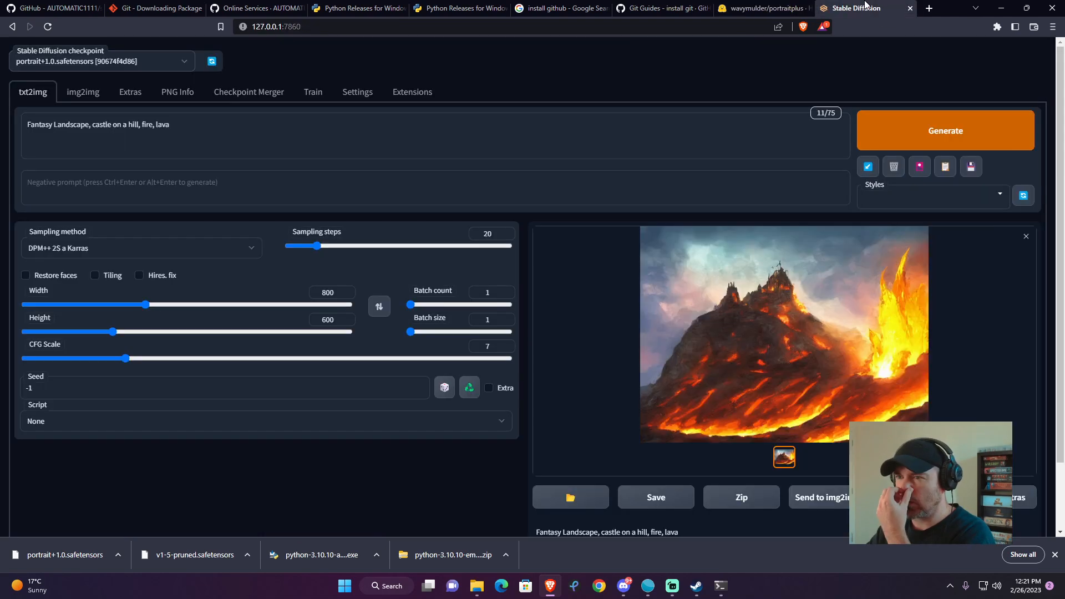
{"action": "left_click", "coordinate": [196, 125]}
{"action": "key", "text": "ctrl+a"}
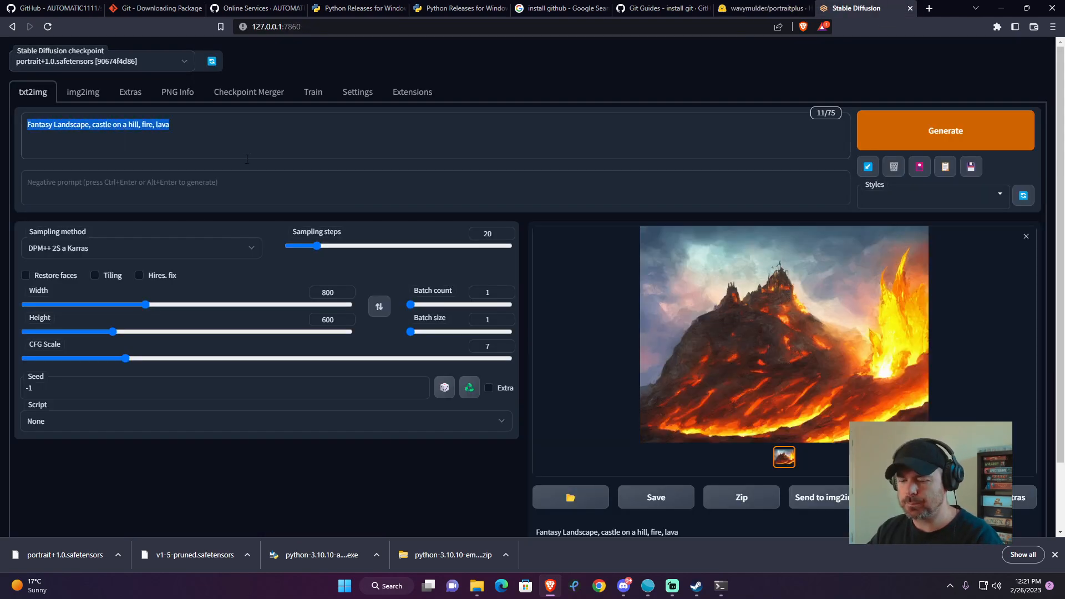
{"action": "key", "text": "ctrl+v"}
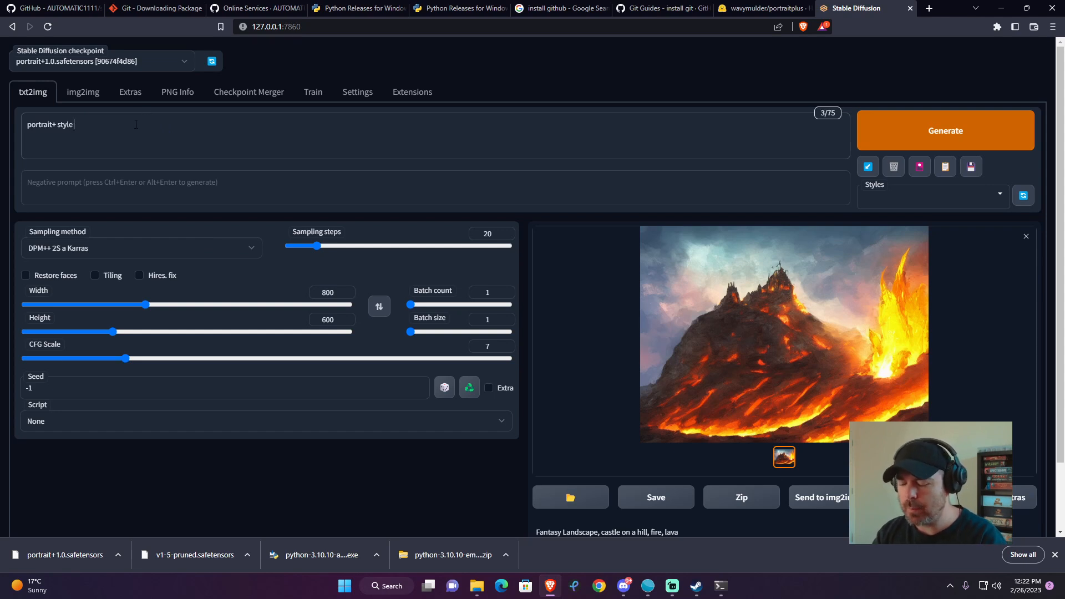
{"action": "type", "text": "female rogue "}
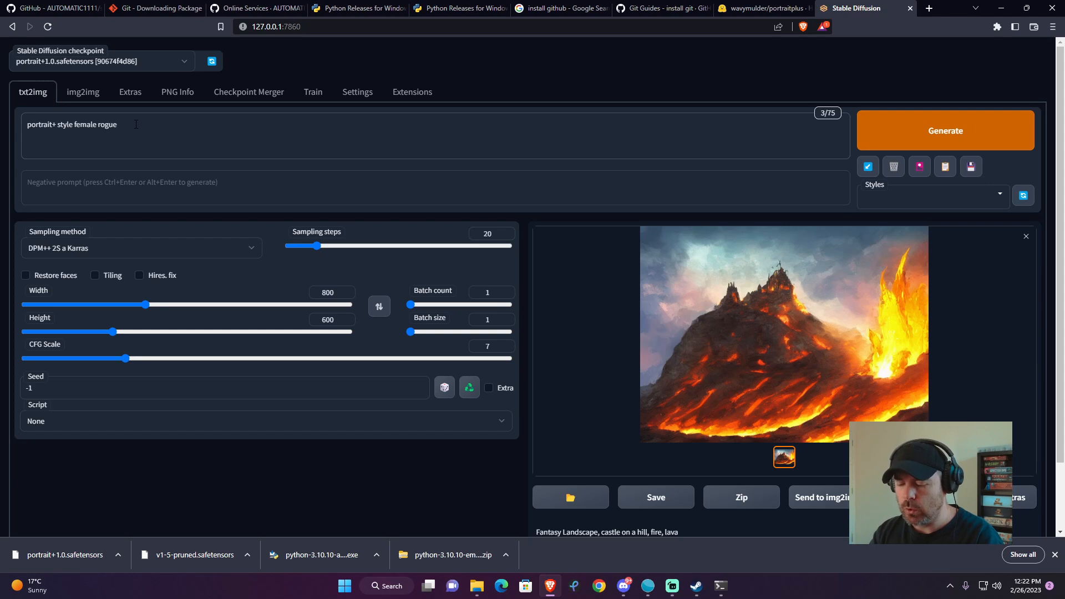
{"action": "type", "text": "standing in fr"}
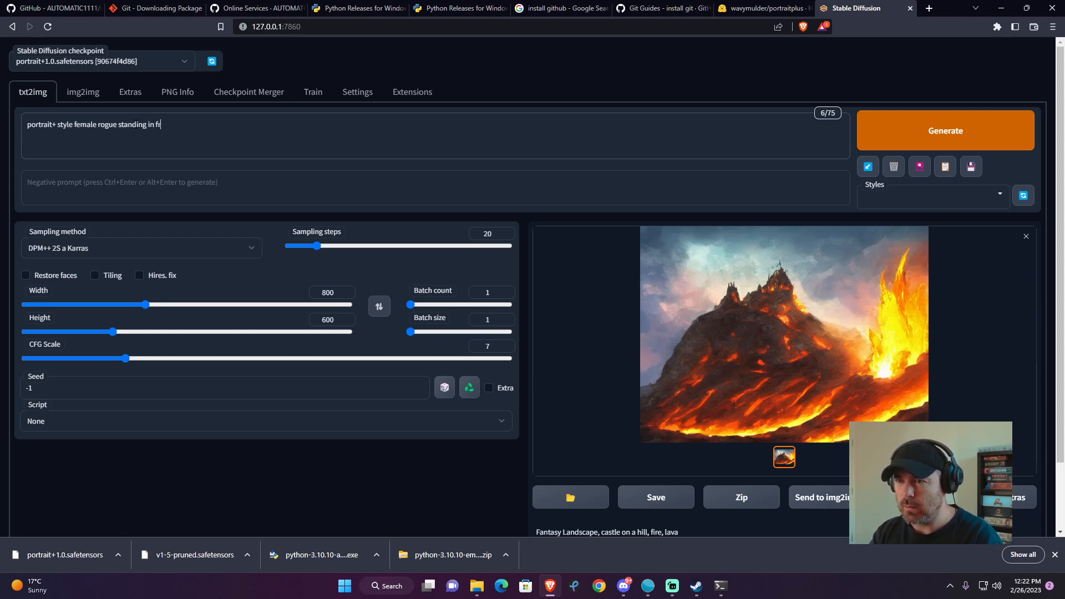
{"action": "key", "text": "BackSpace"}
{"action": "key", "text": "BackSpace"}
{"action": "key", "text": "BackSpace"}
{"action": "key", "text": "BackSpace"}
{"action": "key", "text": "BackSpace"}
{"action": "key", "text": "BackSpace"}
{"action": "key", "text": "BackSpace"}
{"action": "key", "text": "BackSpace"}
{"action": "key", "text": "BackSpace"}
{"action": "key", "text": "BackSpace"}
{"action": "key", "text": "BackSpace"}
{"action": "key", "text": "BackSpace"}
{"action": "key", "text": "BackSpace"}
{"action": "key", "text": "BackSpace"}
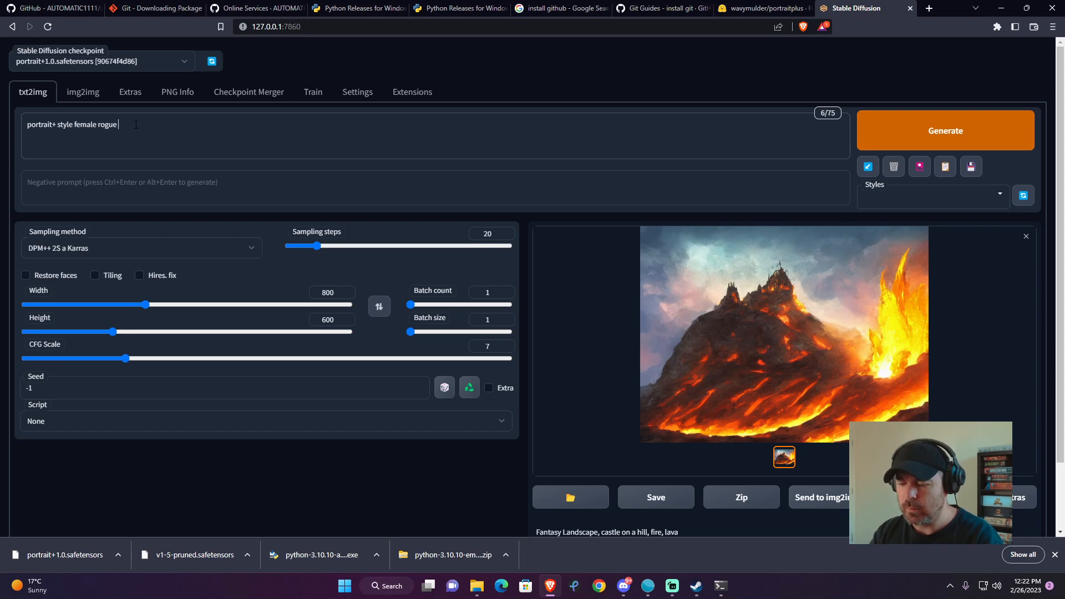
Extend the prompt with "in front of a stained glass window, cartoon" and compare it with the example prompts on the portraitplus model page.
{"action": "type", "text": "in front of a"}
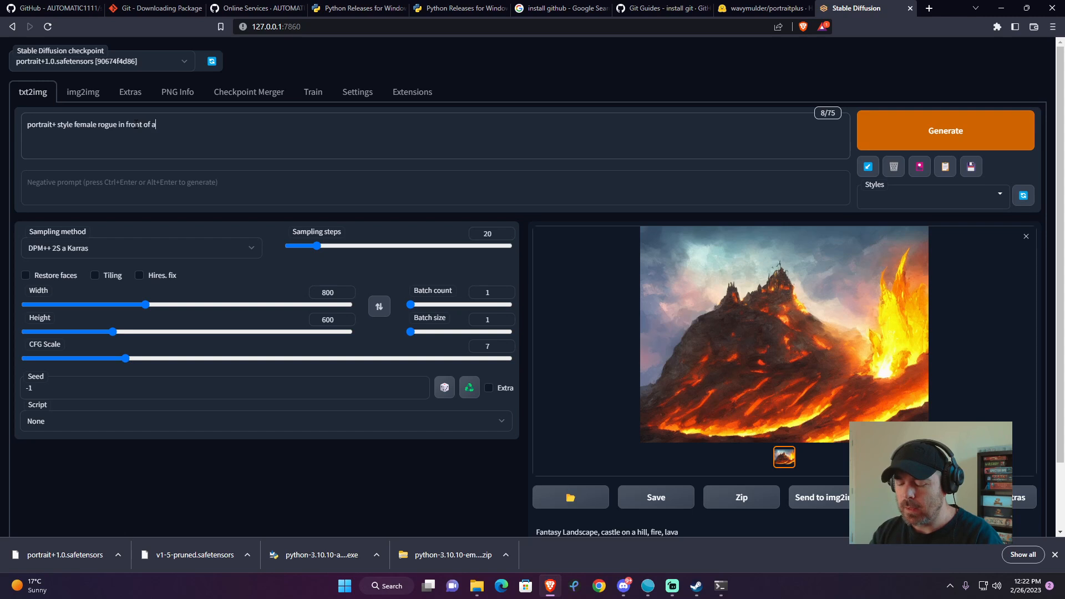
{"action": "type", "text": " stained glass window, carto"}
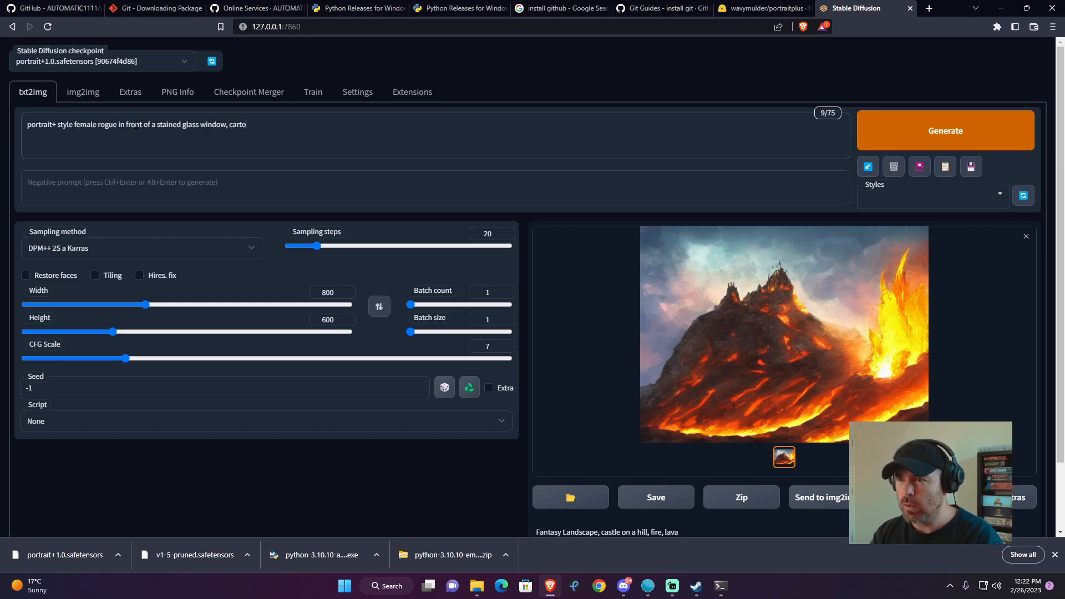
{"action": "type", "text": "on"}
{"action": "left_click", "coordinate": [764, 8]}
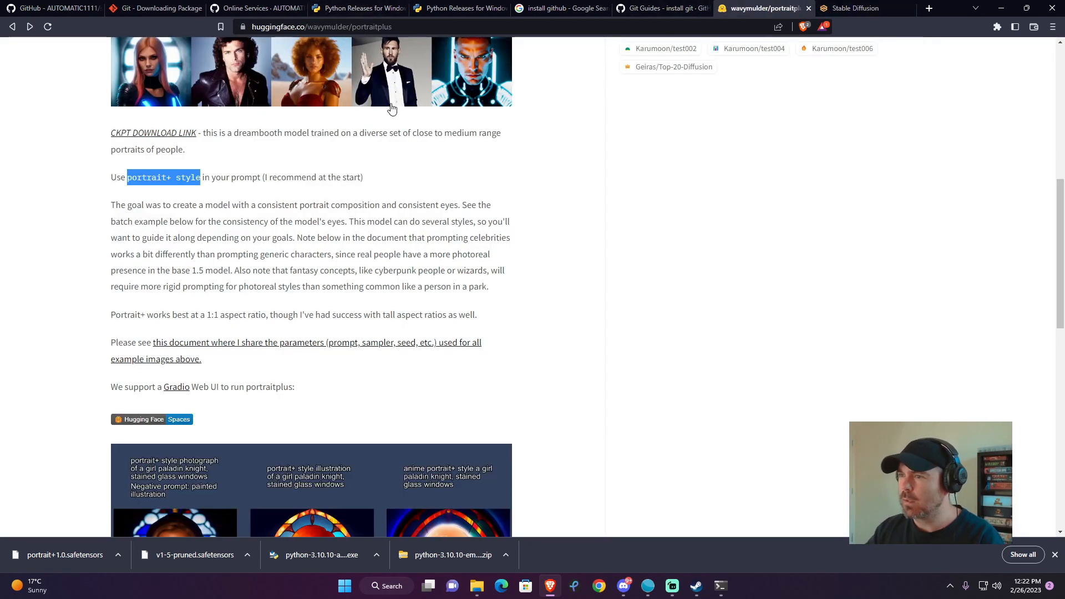
{"action": "scroll", "coordinate": [321, 309], "scroll_direction": "down", "scroll_amount": 2}
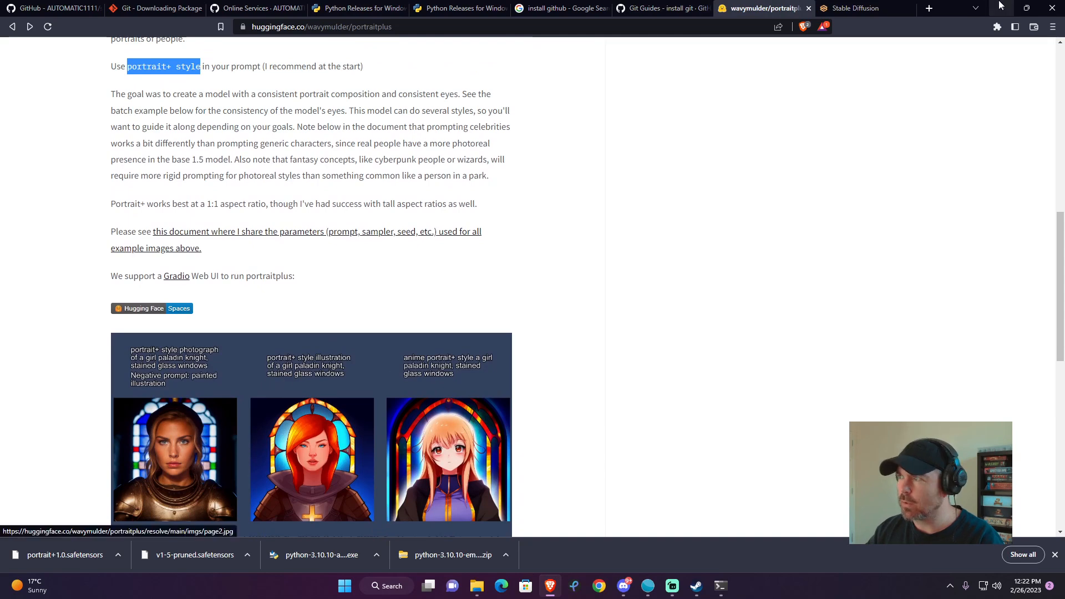
{"action": "left_click", "coordinate": [865, 8]}
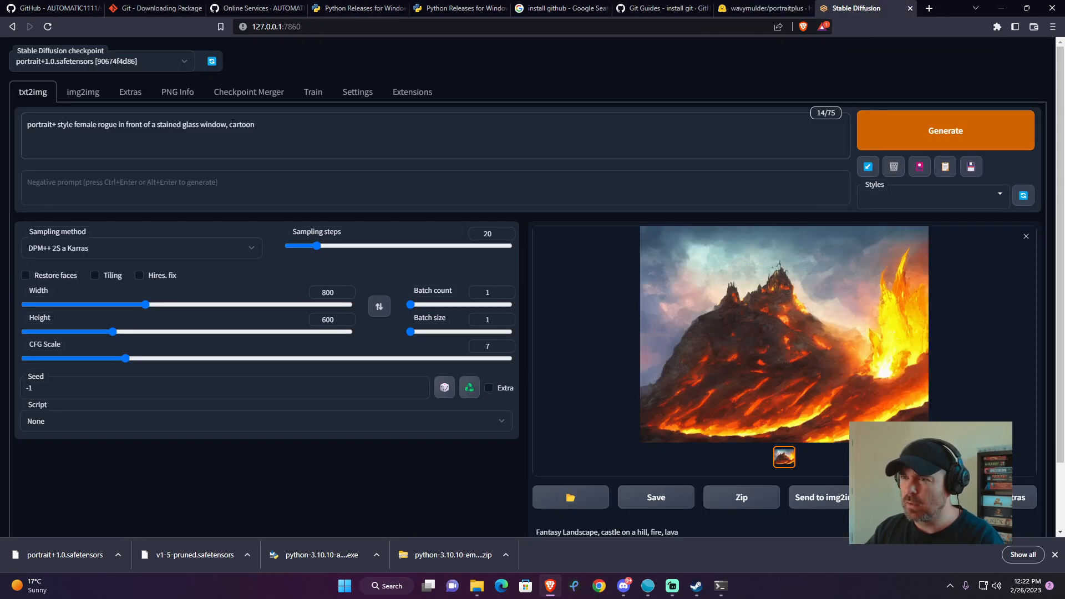
Move "cartoon" from the end of the prompt to just before "female rogue" and generate the image.
{"action": "left_click_drag", "start_coordinate": [226, 124], "coordinate": [264, 125]}
{"action": "key", "text": "BackSpace"}
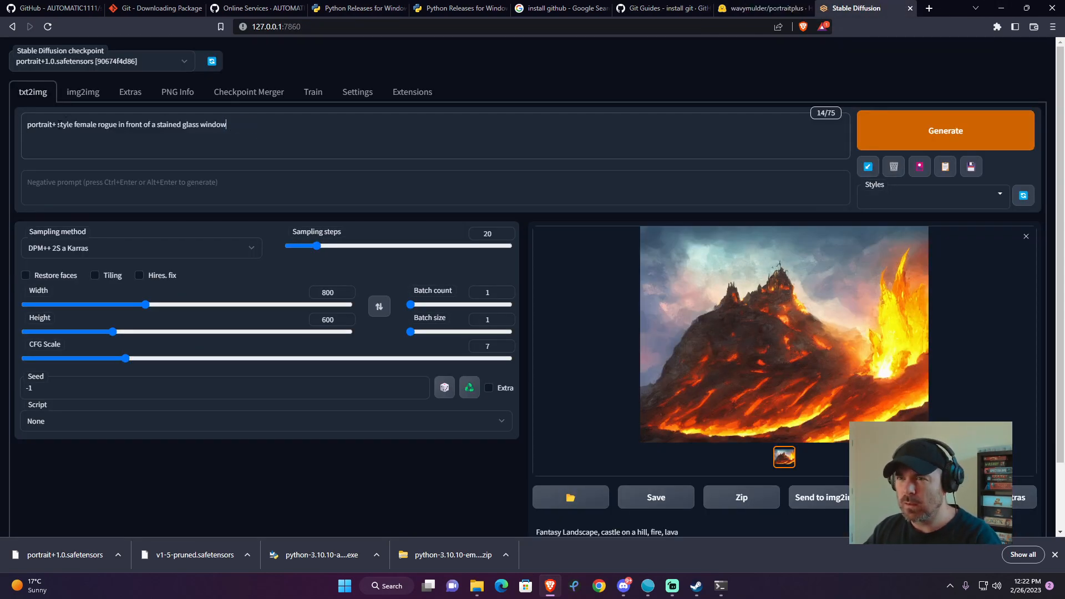
{"action": "type", "text": "cartoon"}
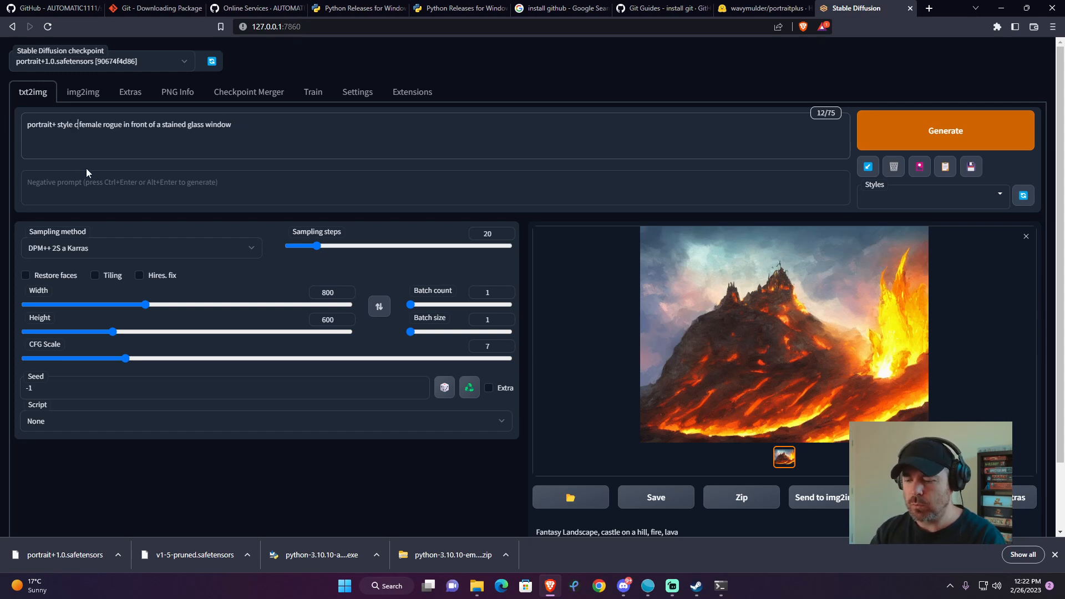
{"action": "left_click", "coordinate": [923, 129]}
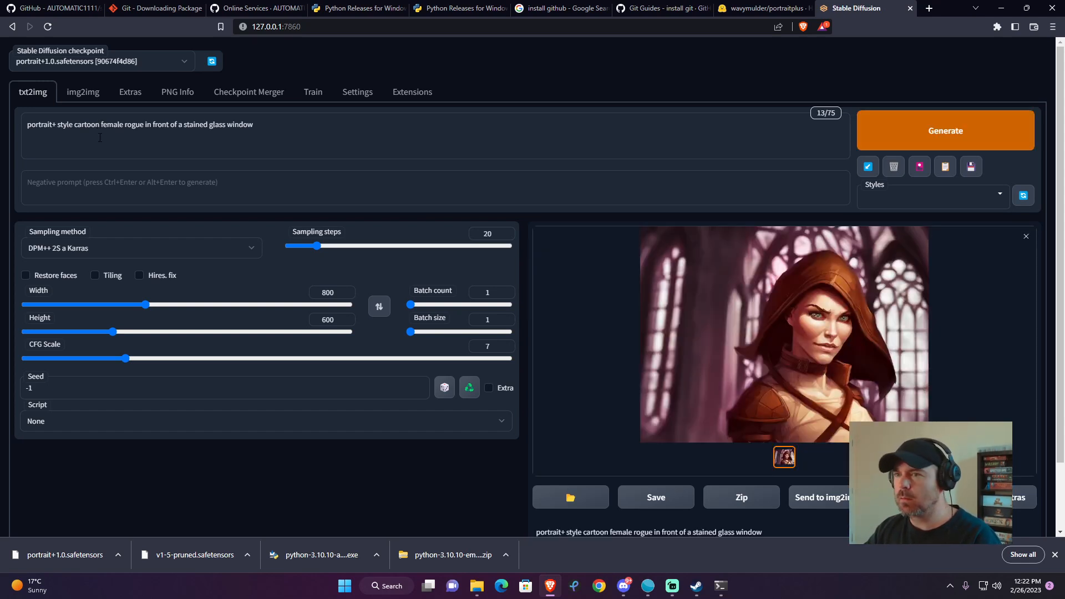
Generate a 600 x 800 portrait-format image with "cartoon" replaced by "illustrated" in the prompt.
{"action": "double_click", "coordinate": [88, 124]}
{"action": "type", "text": "illustrated"}
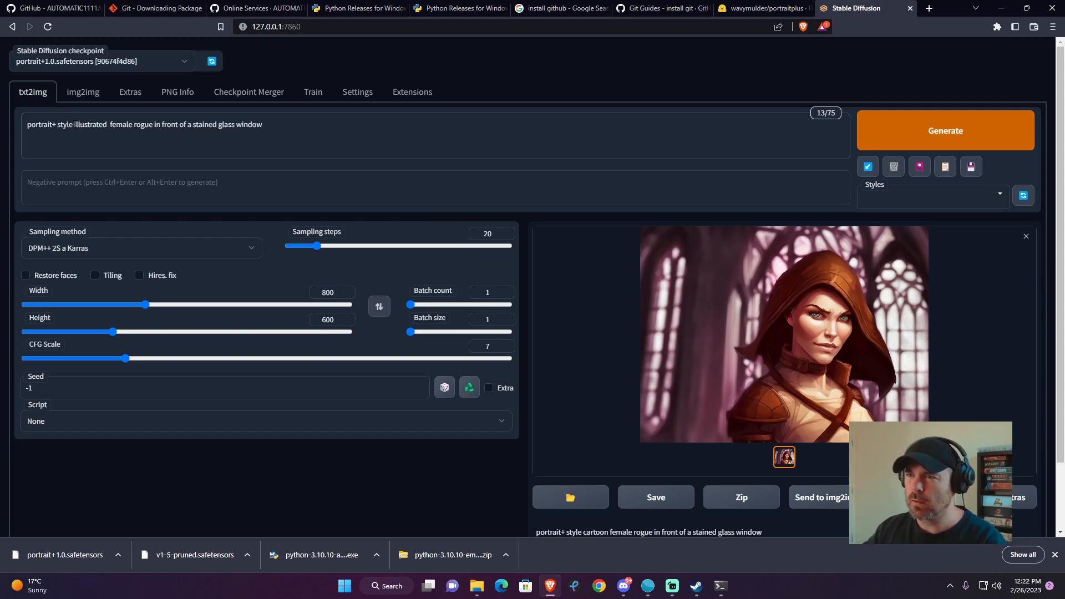
{"action": "left_click", "coordinate": [379, 307]}
{"action": "left_click", "coordinate": [1010, 142]}
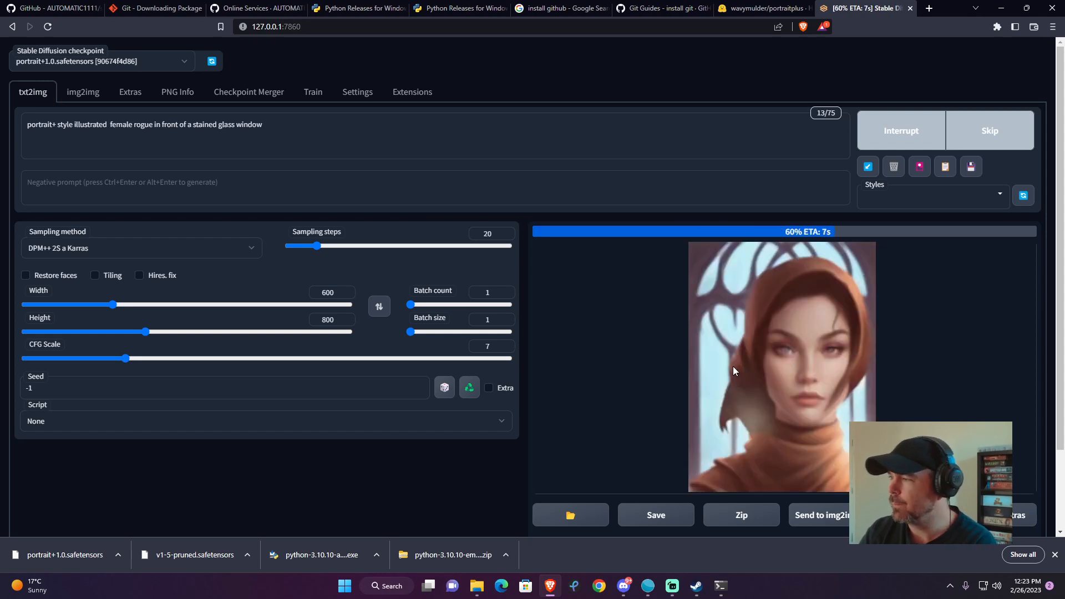
Set the Stable Diffusion checkpoint to v1-5-pruned.safetensors.
{"action": "triple_click", "coordinate": [291, 134]}
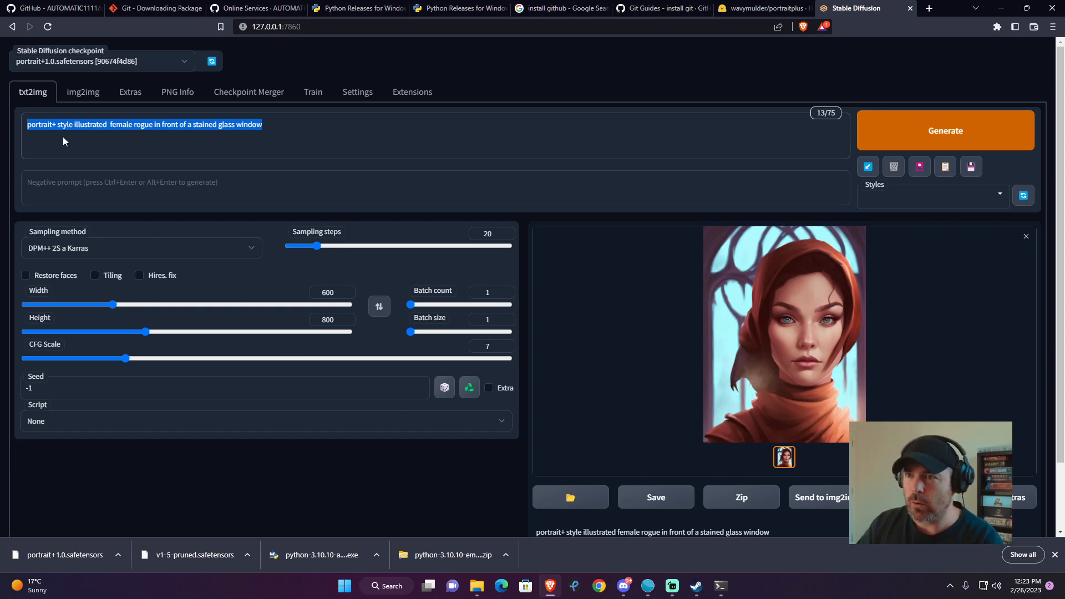
{"action": "left_click", "coordinate": [163, 73]}
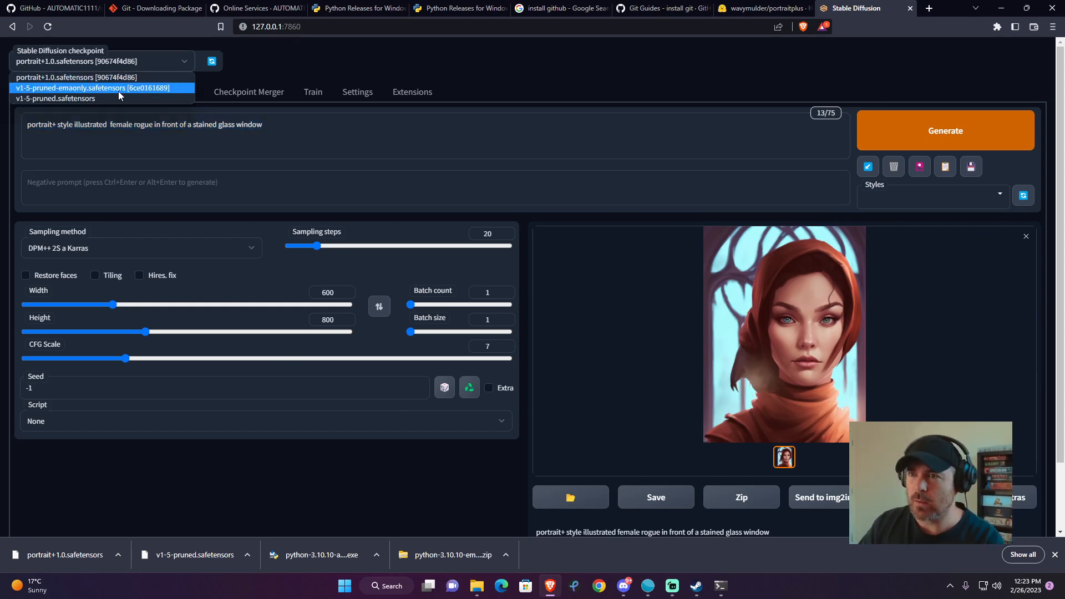
{"action": "left_click", "coordinate": [88, 100]}
Replace the whole prompt with "concept art, high quality, playstation 1 racing game similar to wipeout, bright colors, fast".
{"action": "triple_click", "coordinate": [244, 128]}
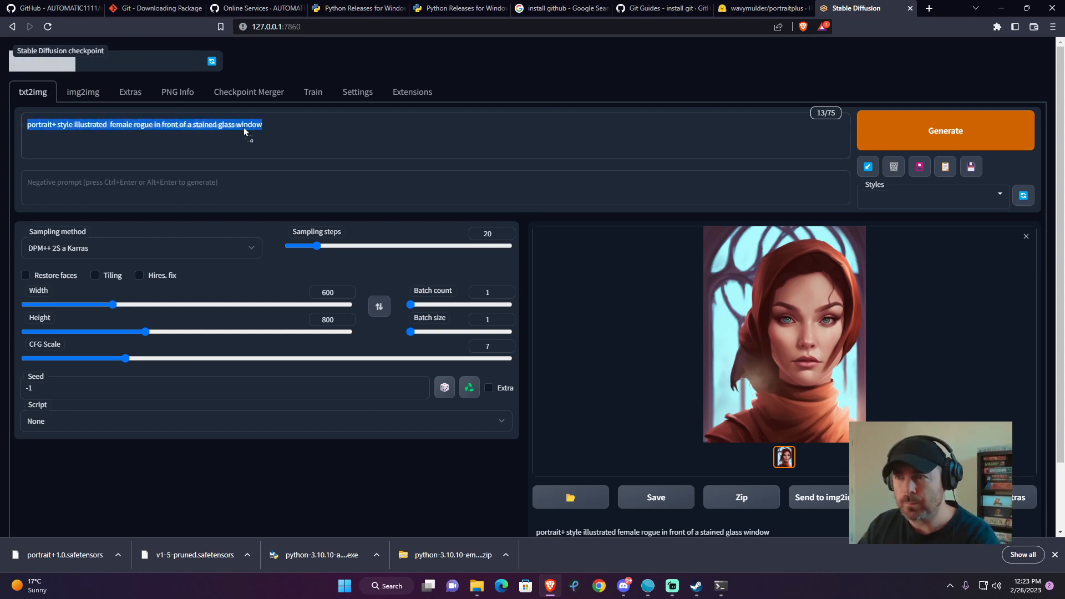
{"action": "triple_click", "coordinate": [305, 129]}
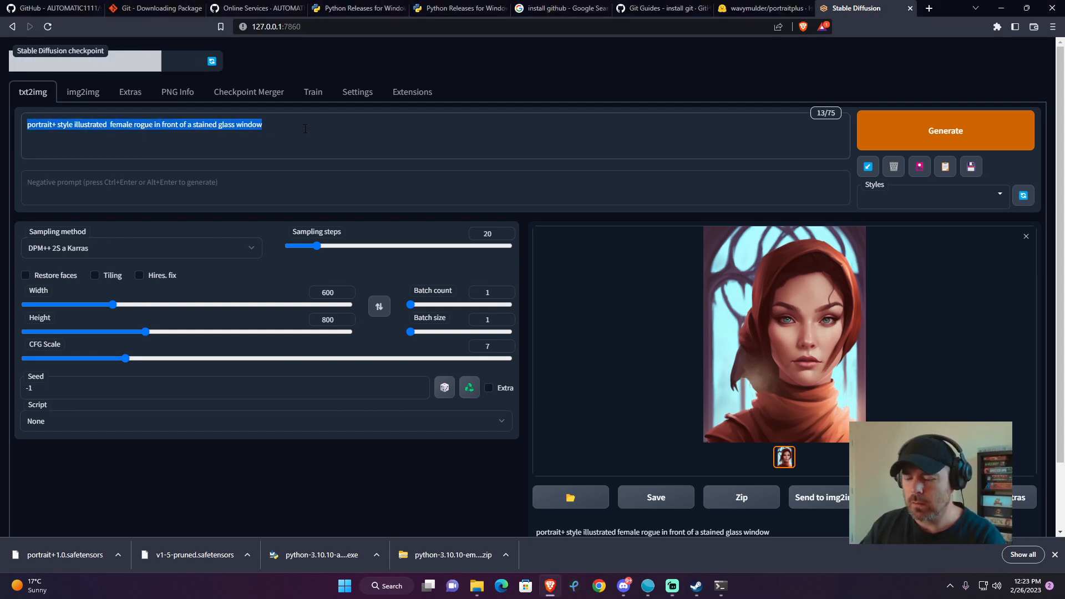
{"action": "type", "text": "concept art, highqual"}
{"action": "key", "text": "BackSpace"}
{"action": "type", "text": "quality, "}
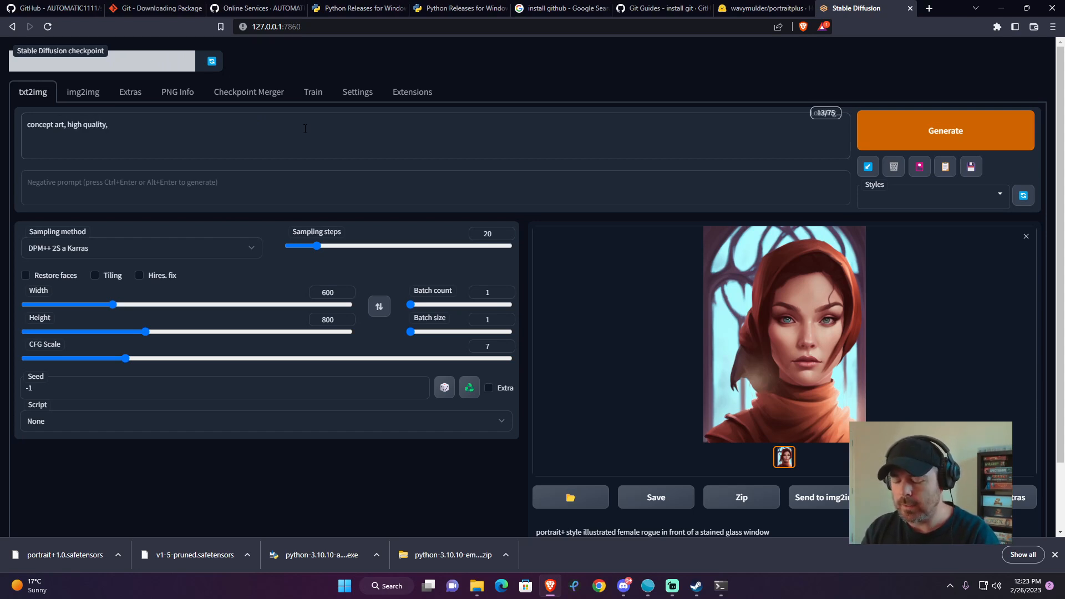
{"action": "type", "text": "playstation 1 "}
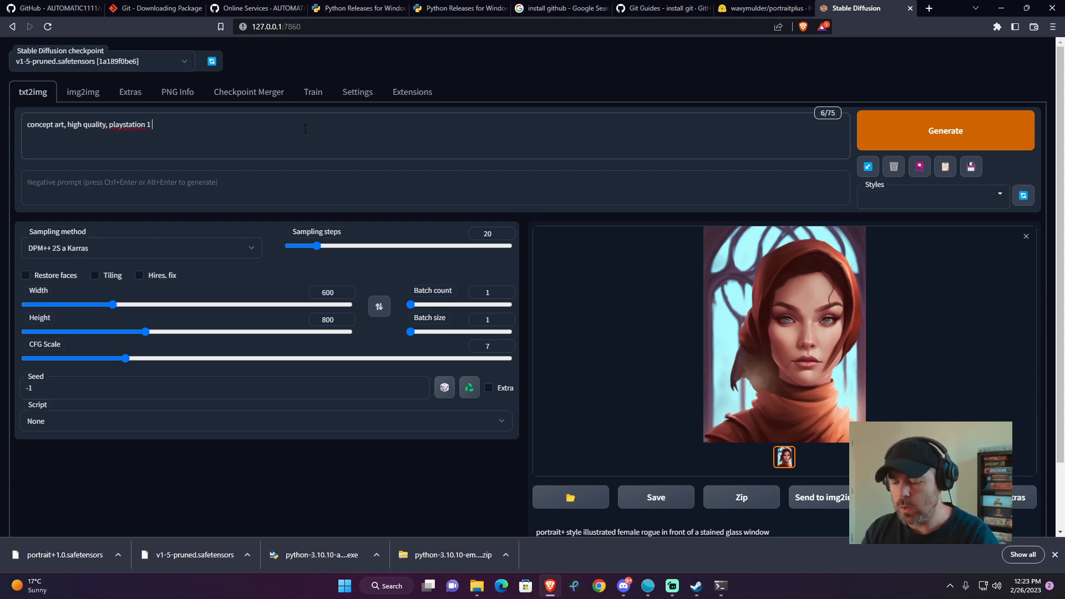
{"action": "type", "text": "racing ga"}
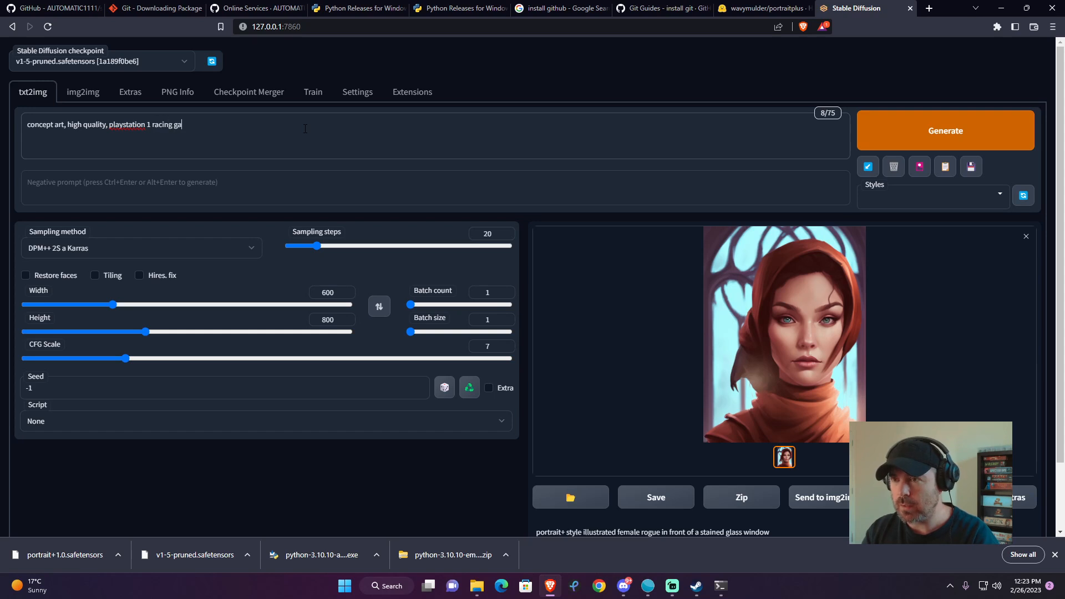
{"action": "type", "text": "me similar to wipe"}
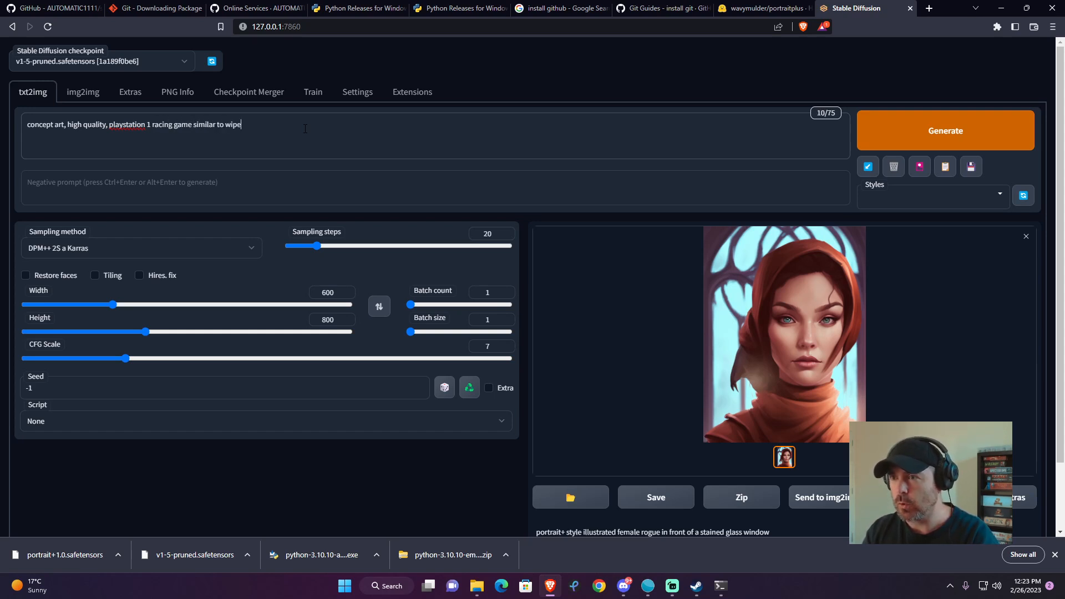
{"action": "type", "text": "out, bright "}
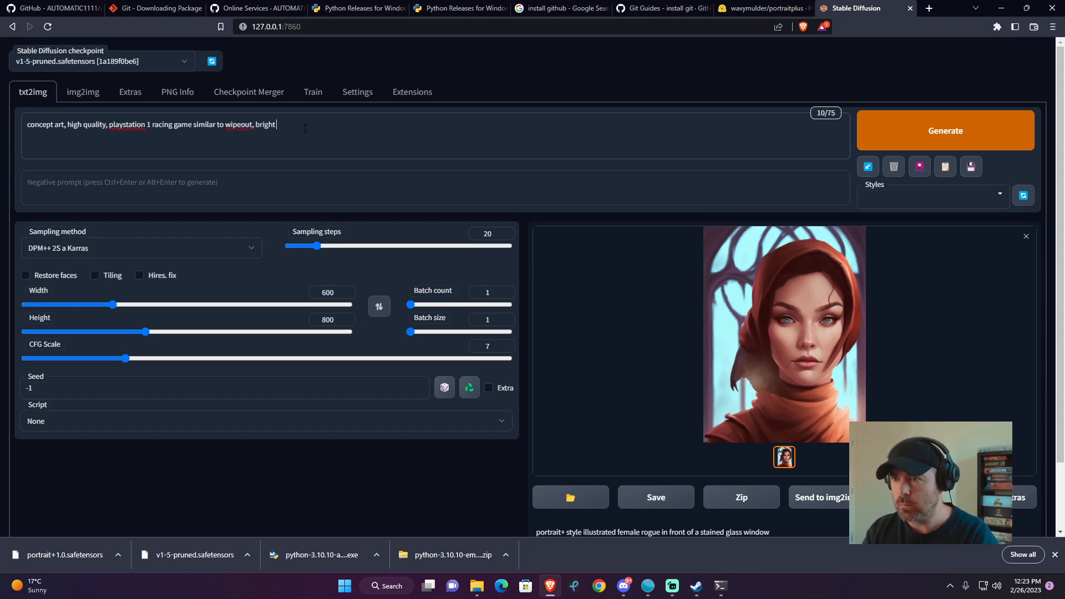
{"action": "type", "text": "colors, fast"}
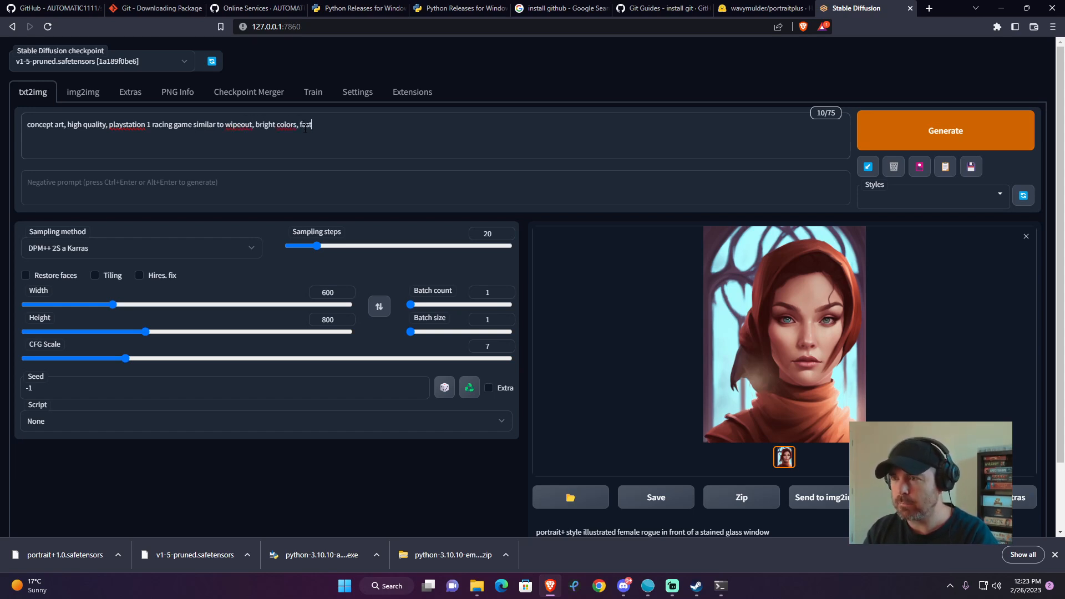
Append ", movement, motion blur, combat" to the racing game prompt and generate the image.
{"action": "type", "text": ", movement, motion b"}
{"action": "key", "text": "BackSpace"}
{"action": "type", "text": "motion blur"}
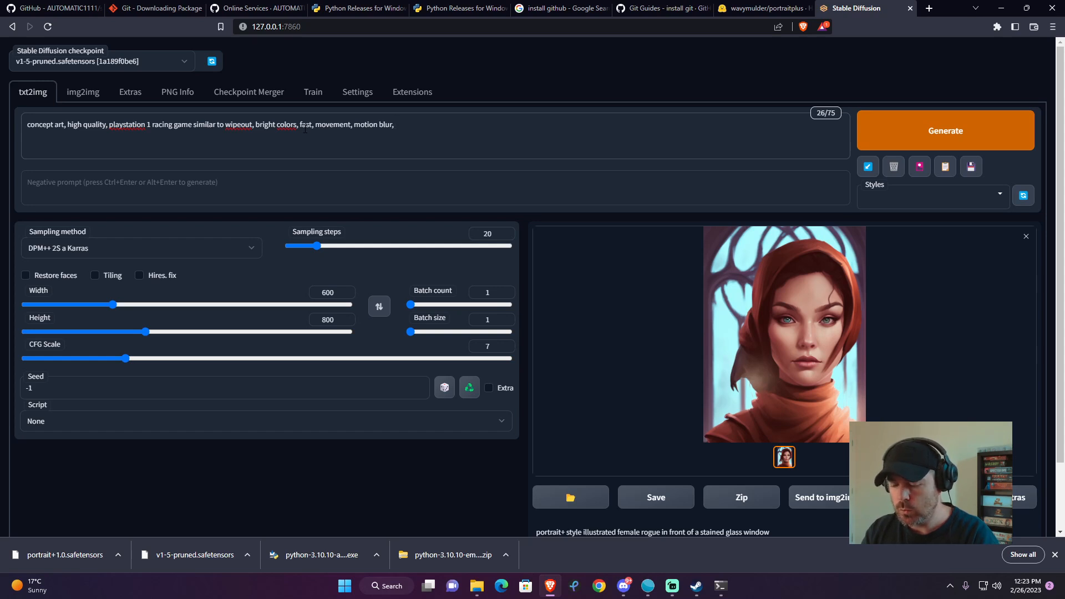
{"action": "type", "text": ","}
{"action": "type", "text": " vehicle"}
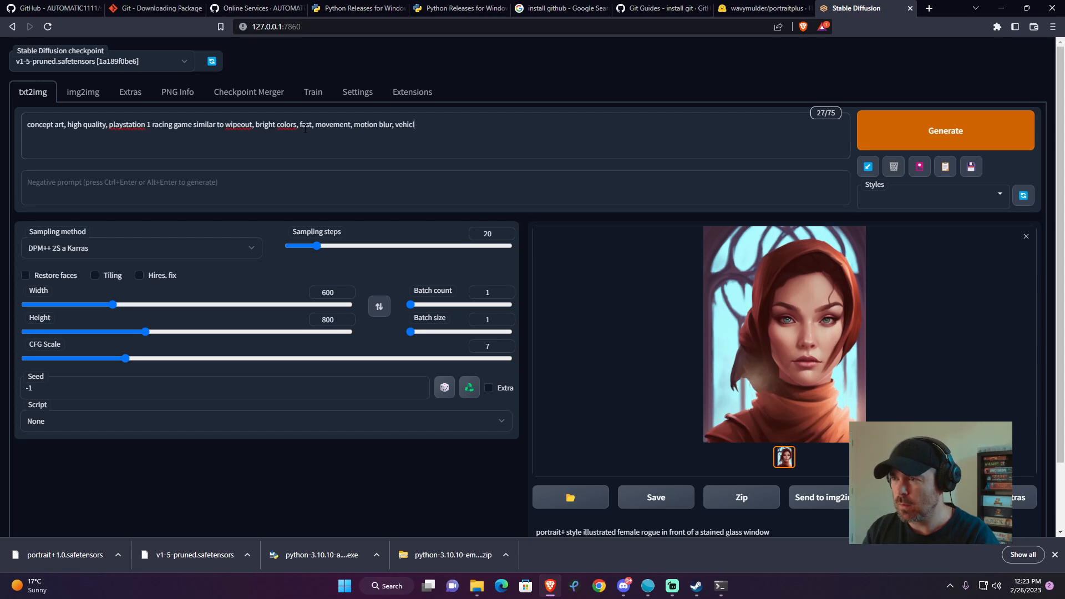
{"action": "type", "text": "at"}
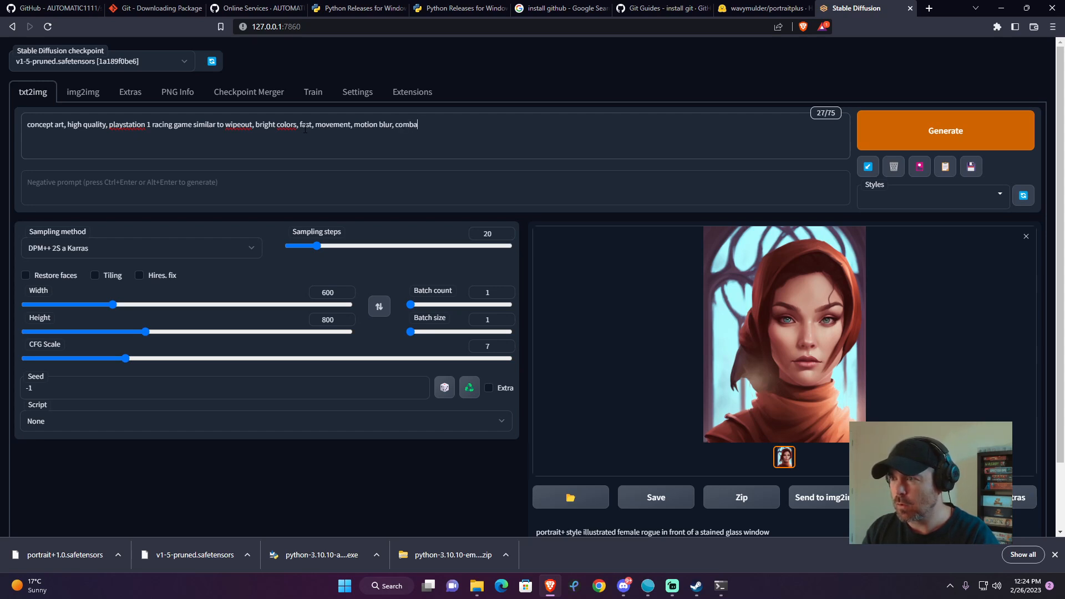
{"action": "left_click", "coordinate": [929, 143]}
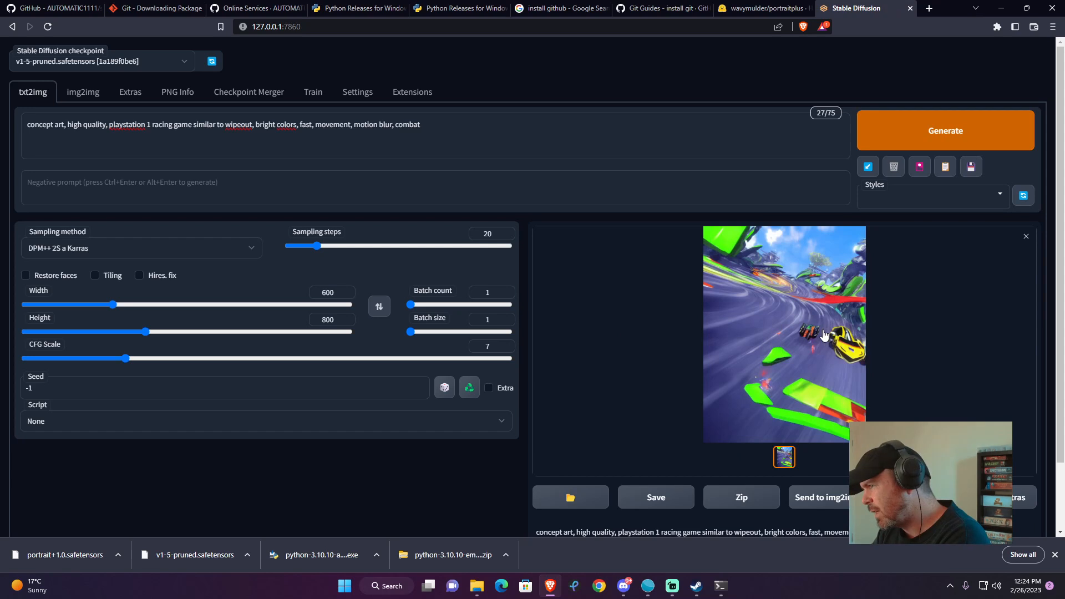
Regenerate the racing game image in landscape format at 800 x 600 with the Euler a sampling method.
{"action": "left_click", "coordinate": [380, 307]}
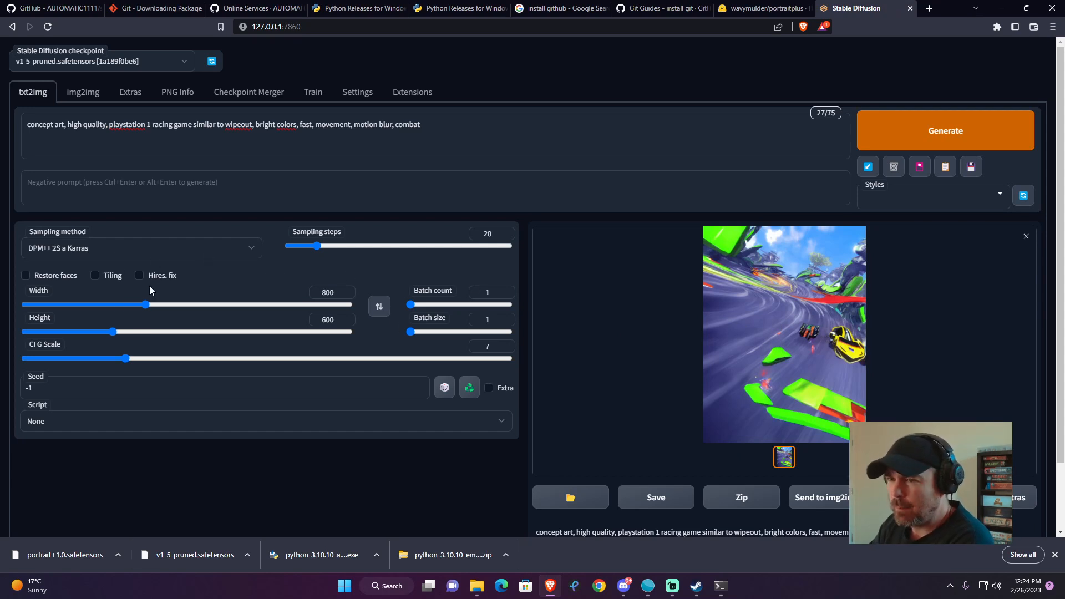
{"action": "left_click", "coordinate": [148, 250]}
{"action": "left_click", "coordinate": [43, 264]}
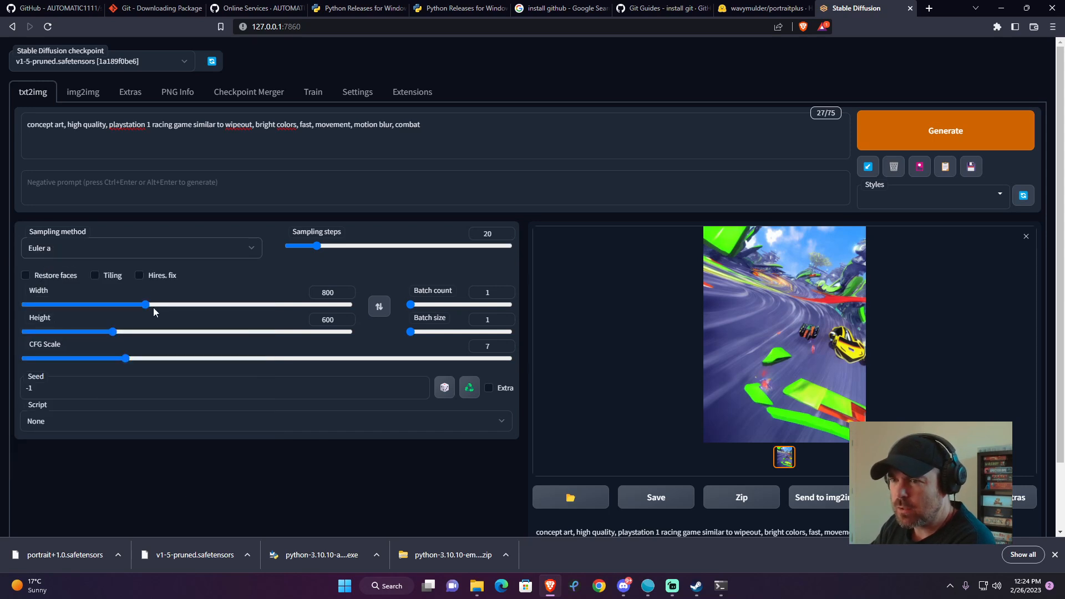
{"action": "left_click", "coordinate": [978, 136]}
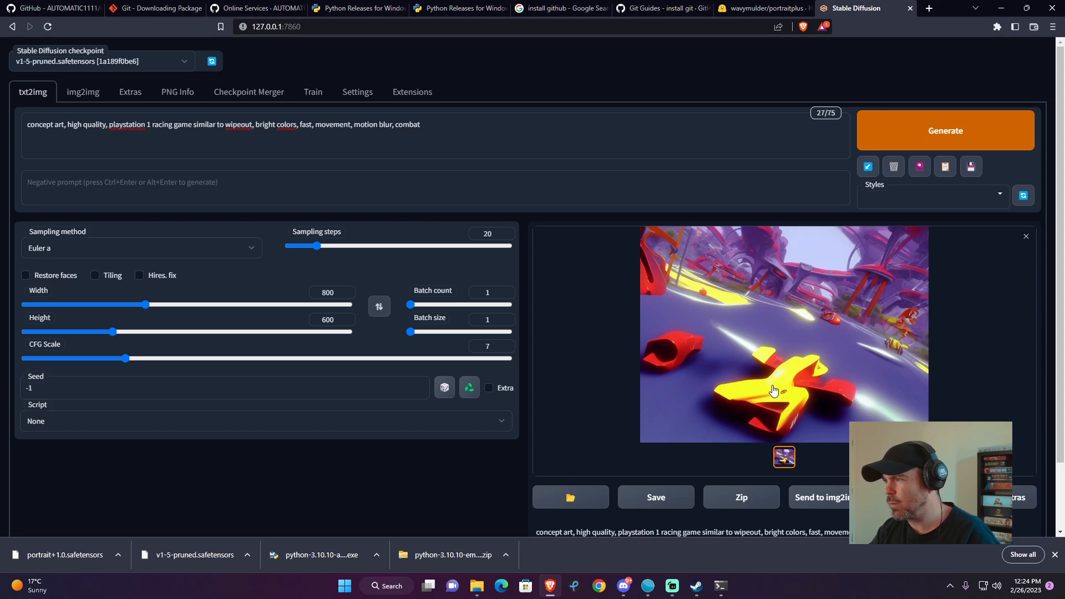
Remove "playstation 1" from the prompt and regenerate the image.
{"action": "left_click_drag", "start_coordinate": [151, 124], "coordinate": [109, 125]}
{"action": "key", "text": "BackSpace"}
{"action": "left_click", "coordinate": [904, 136]}
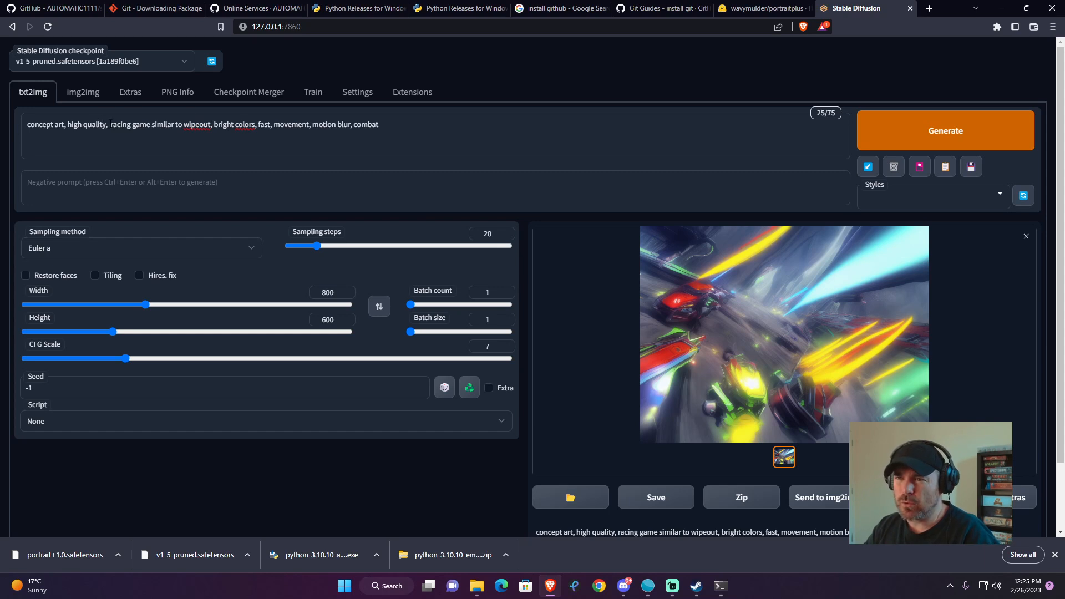
Regenerate the image with "fast, movement, motion blur, combat" removed so that the prompt ends at "bright colors".
{"action": "left_click", "coordinate": [108, 125]}
{"action": "left_click_drag", "start_coordinate": [259, 125], "coordinate": [415, 129]}
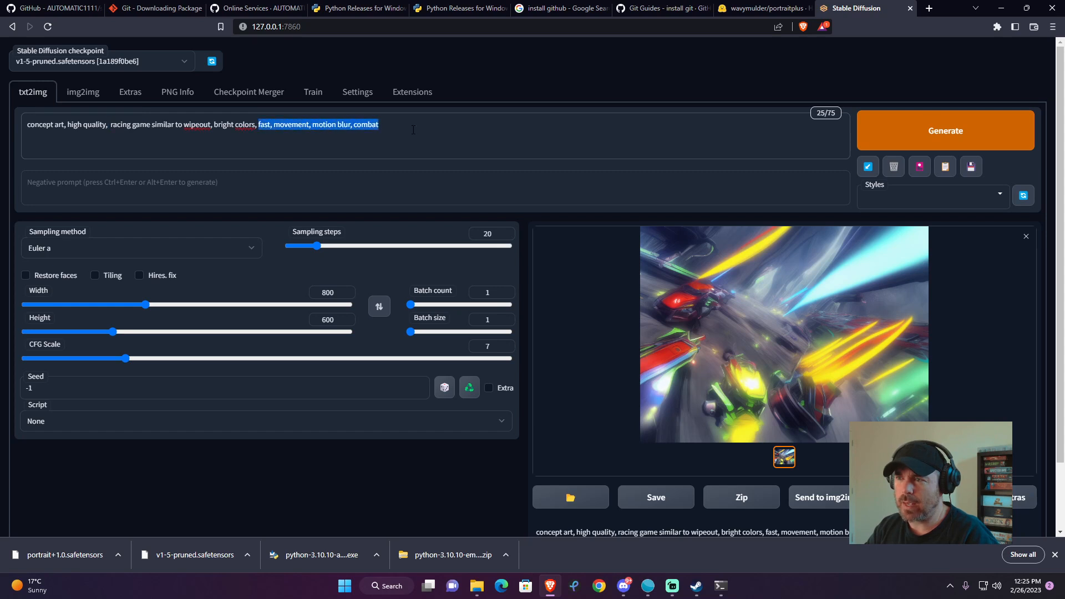
{"action": "key", "text": "BackSpace"}
{"action": "key", "text": "BackSpace"}
{"action": "key", "text": "BackSpace"}
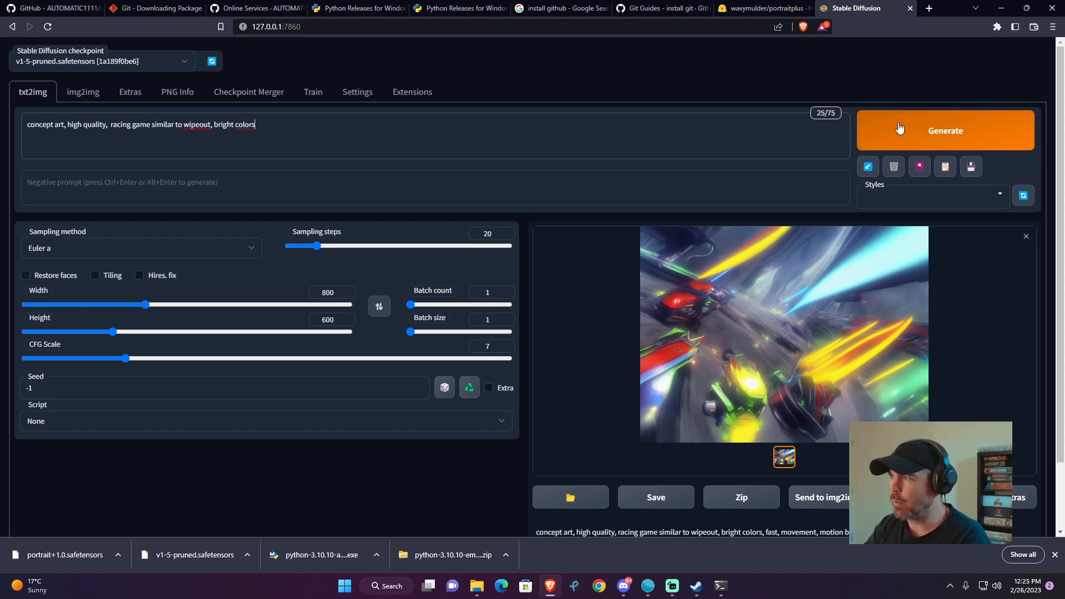
{"action": "left_click", "coordinate": [946, 130]}
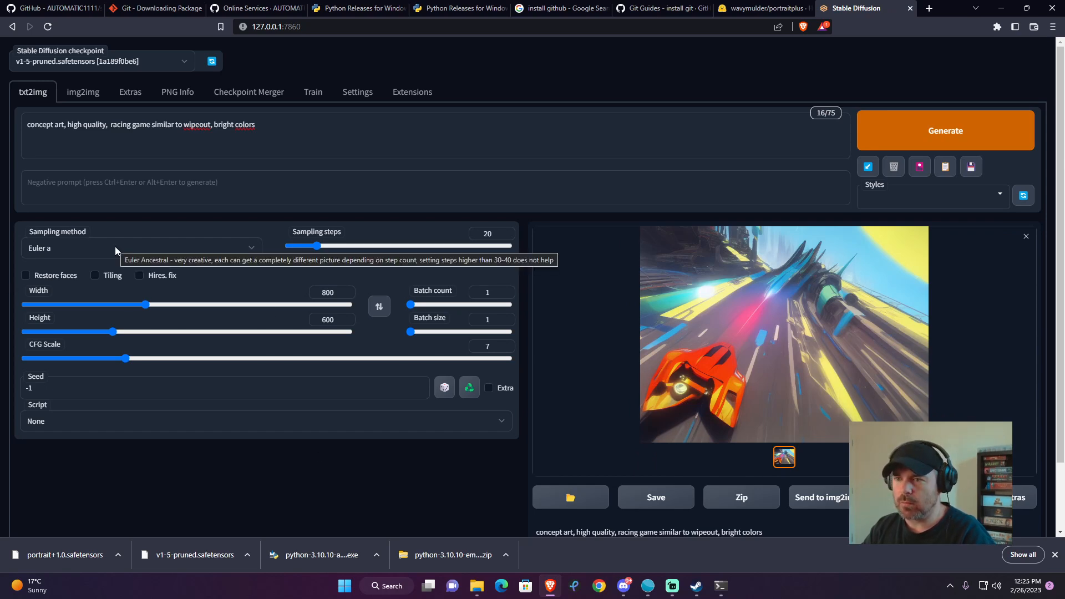
{"action": "left_click", "coordinate": [479, 592]}
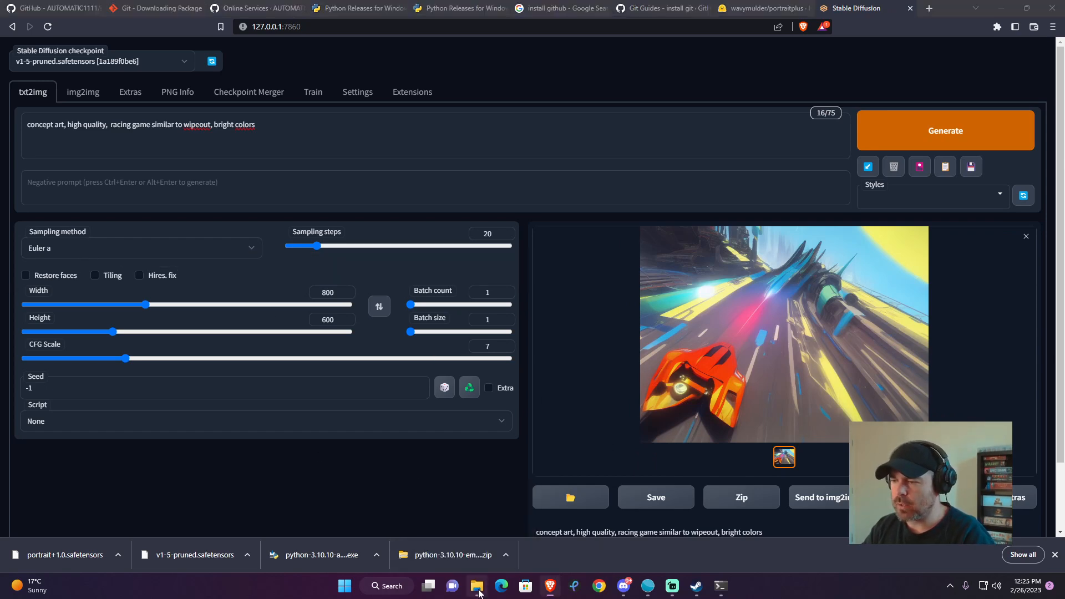
{"action": "left_click", "coordinate": [1051, 9]}
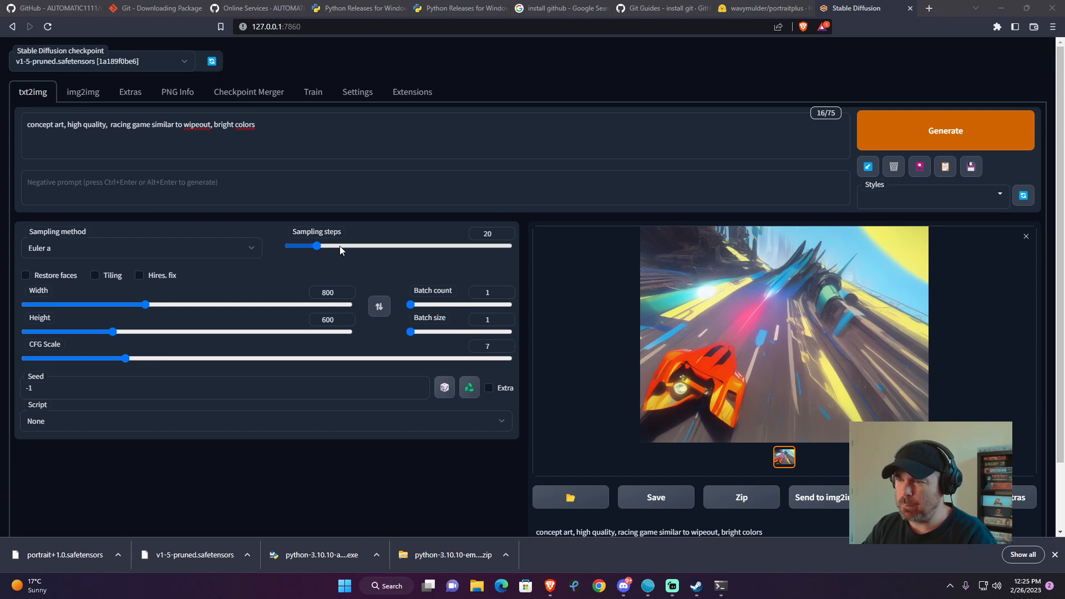
Set the sampling steps to 60 and enable Hires. fix for the racing game image.
{"action": "left_click_drag", "start_coordinate": [317, 245], "coordinate": [376, 247]}
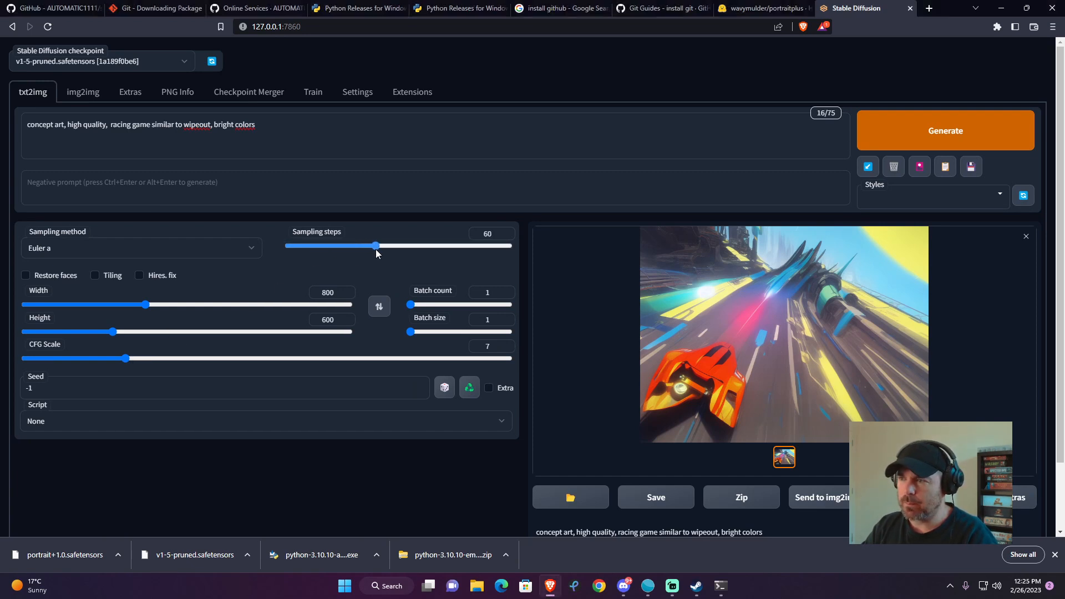
{"action": "left_click", "coordinate": [138, 276]}
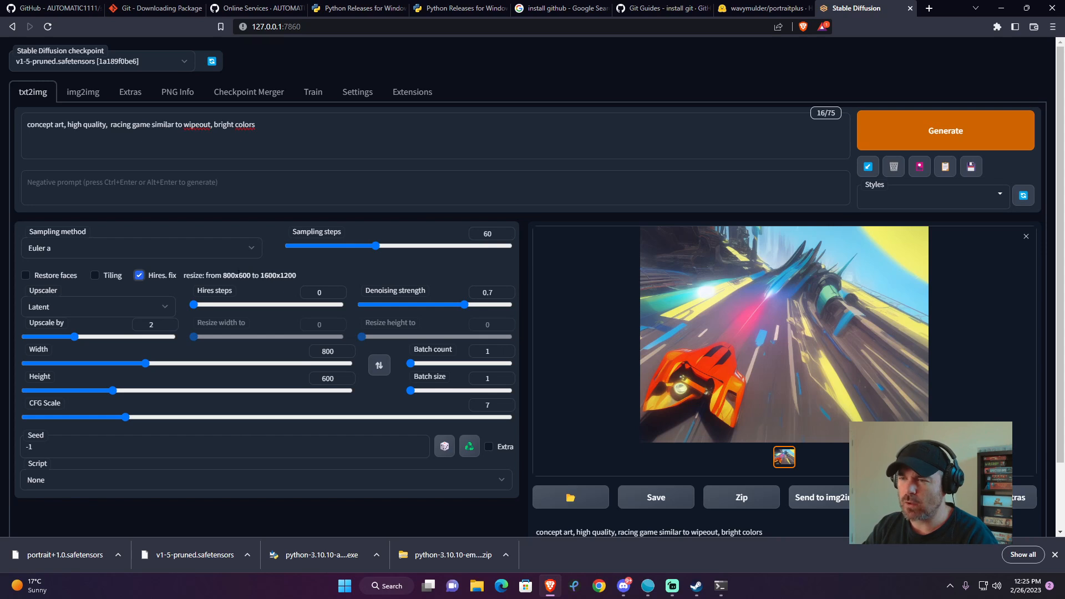
Generate a batch of 20 racing game images with Hires. fix disabled and the CFG scale set to 12.
{"action": "left_click", "coordinate": [139, 276]}
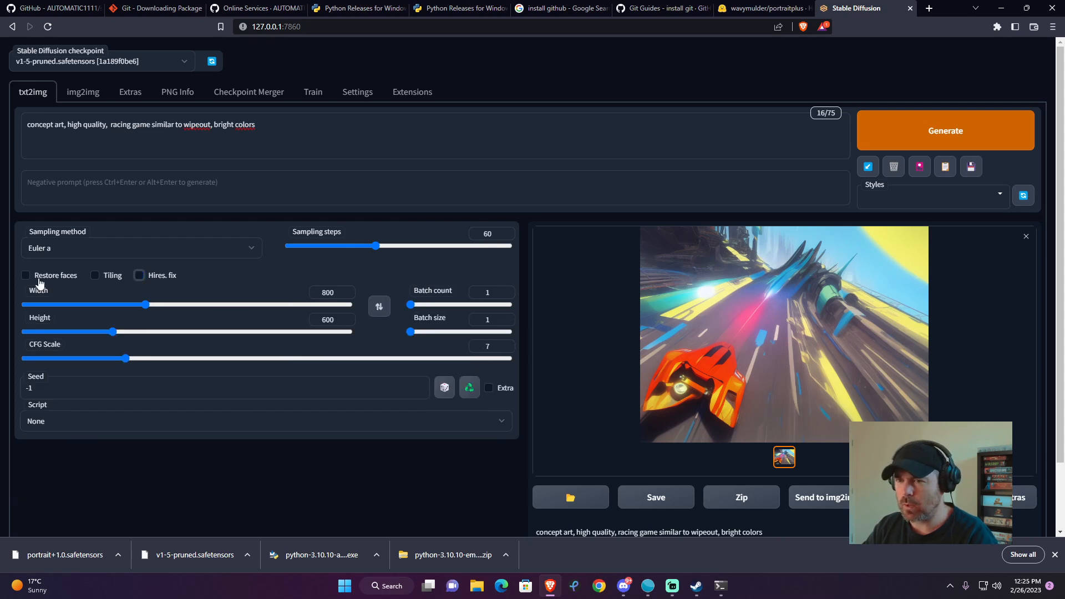
{"action": "left_click_drag", "start_coordinate": [124, 360], "coordinate": [207, 359]}
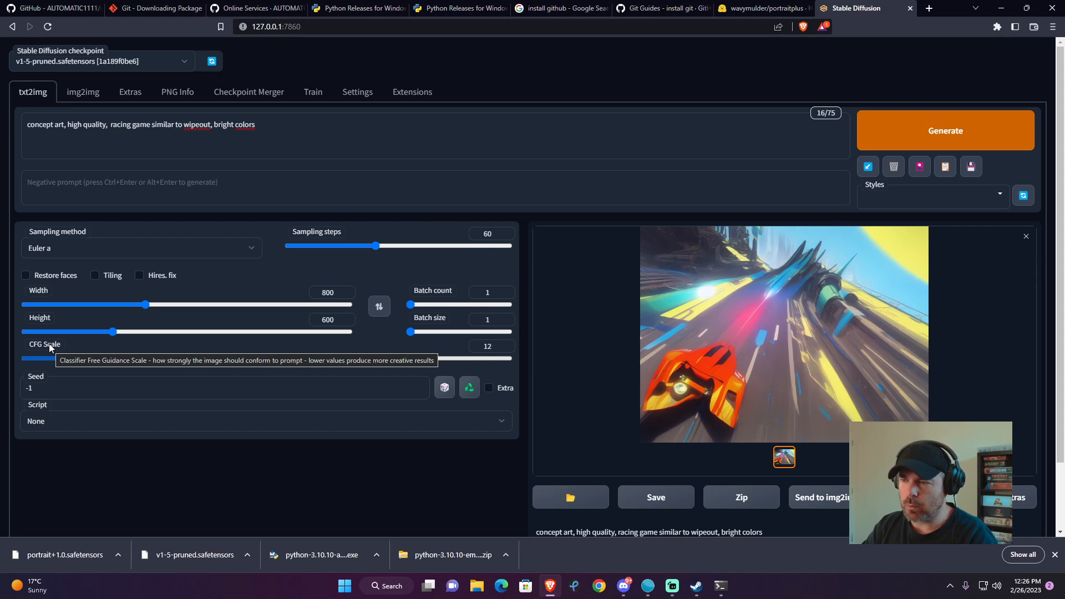
{"action": "left_click_drag", "start_coordinate": [410, 304], "coordinate": [431, 305]}
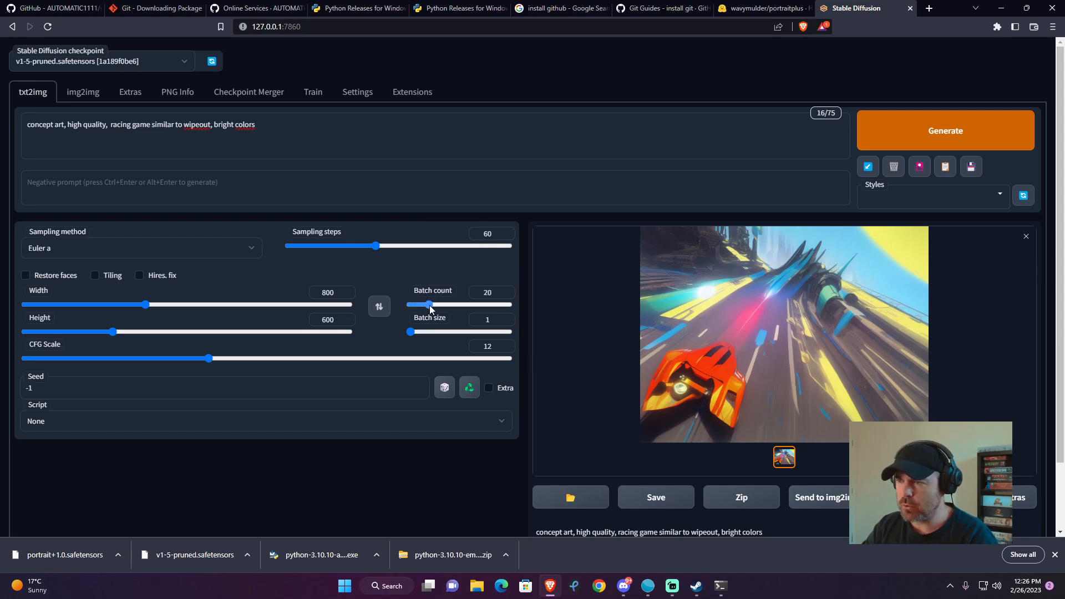
{"action": "left_click", "coordinate": [910, 144]}
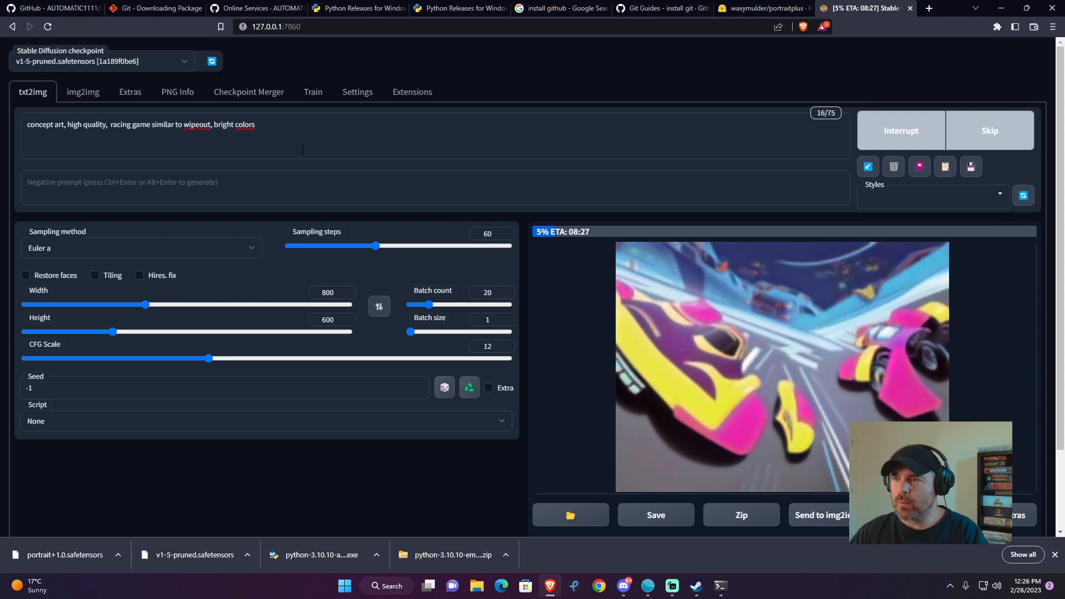
Look over the Stable Diffusion settings and the img2img page, and return to txt2img.
{"action": "left_click", "coordinate": [355, 102]}
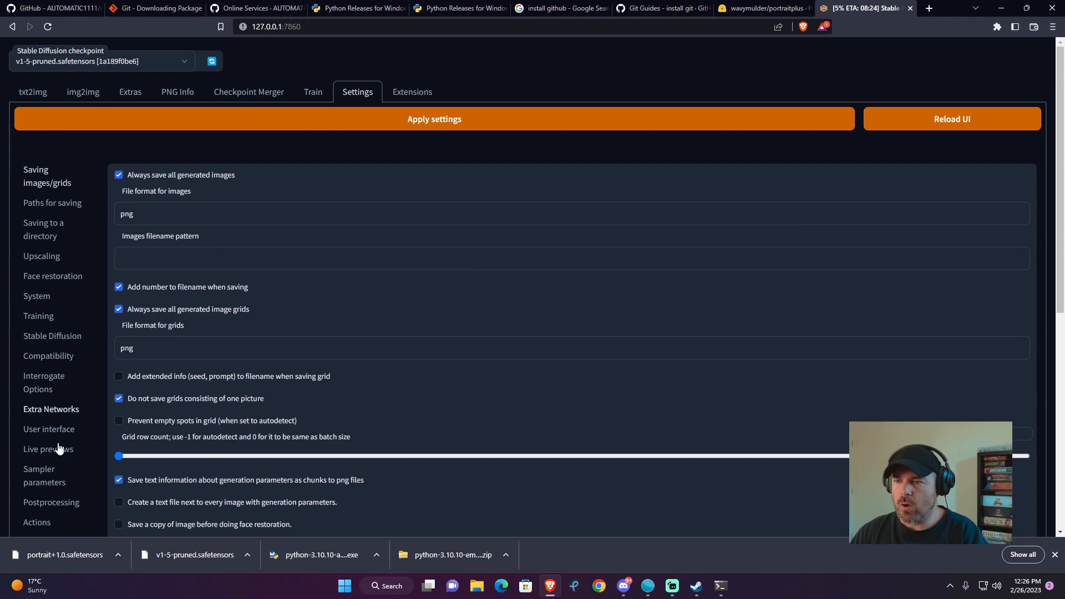
{"action": "left_click", "coordinate": [65, 339]}
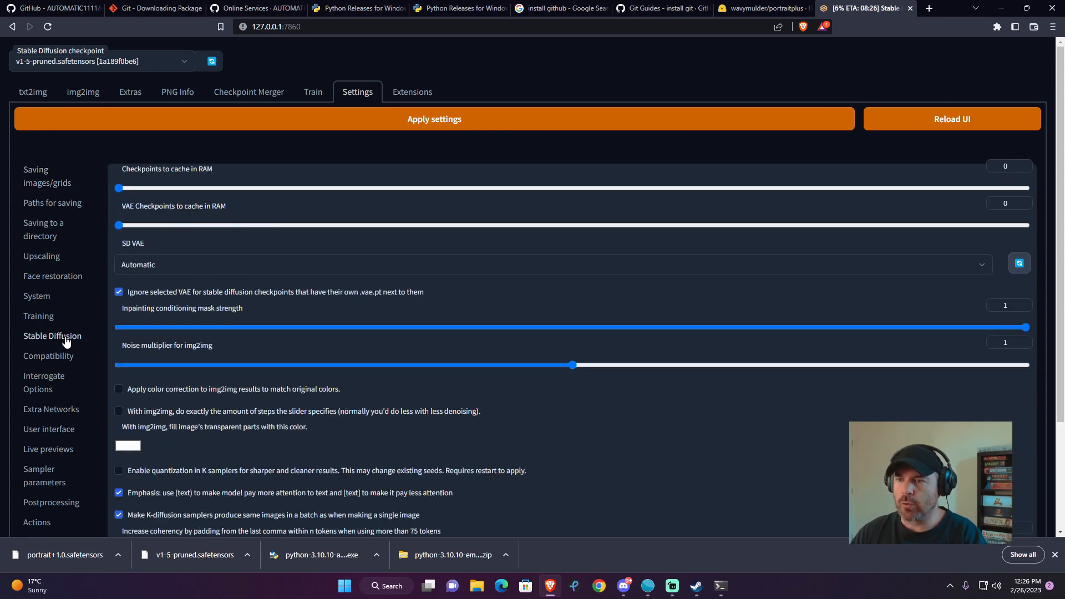
{"action": "scroll", "coordinate": [219, 343], "scroll_direction": "down", "scroll_amount": 3}
{"action": "scroll", "coordinate": [219, 343], "scroll_direction": "up", "scroll_amount": 3}
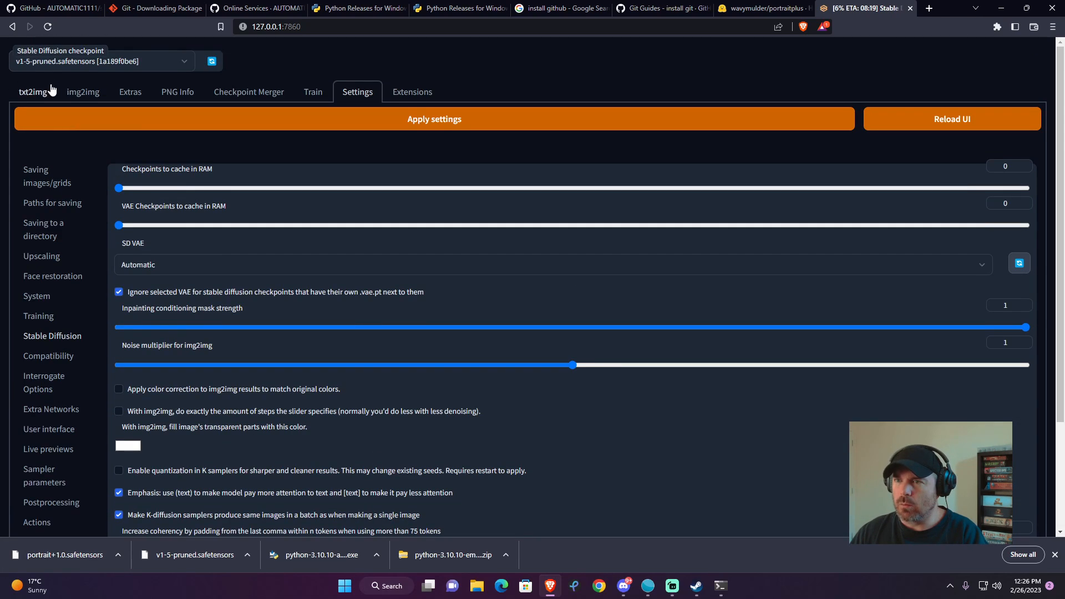
{"action": "left_click", "coordinate": [51, 90]}
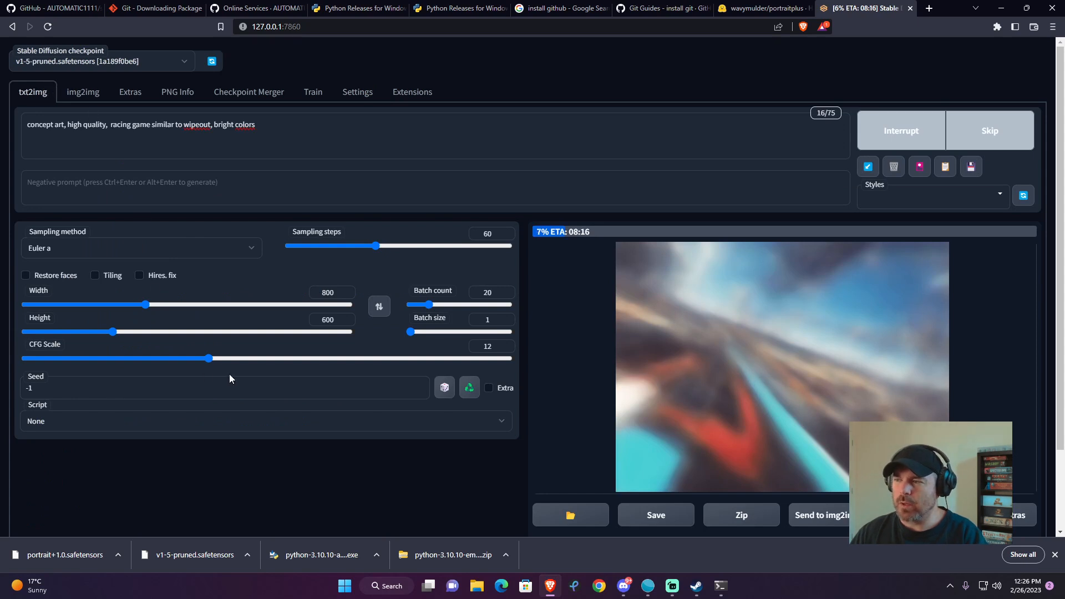
{"action": "left_click", "coordinate": [73, 95]}
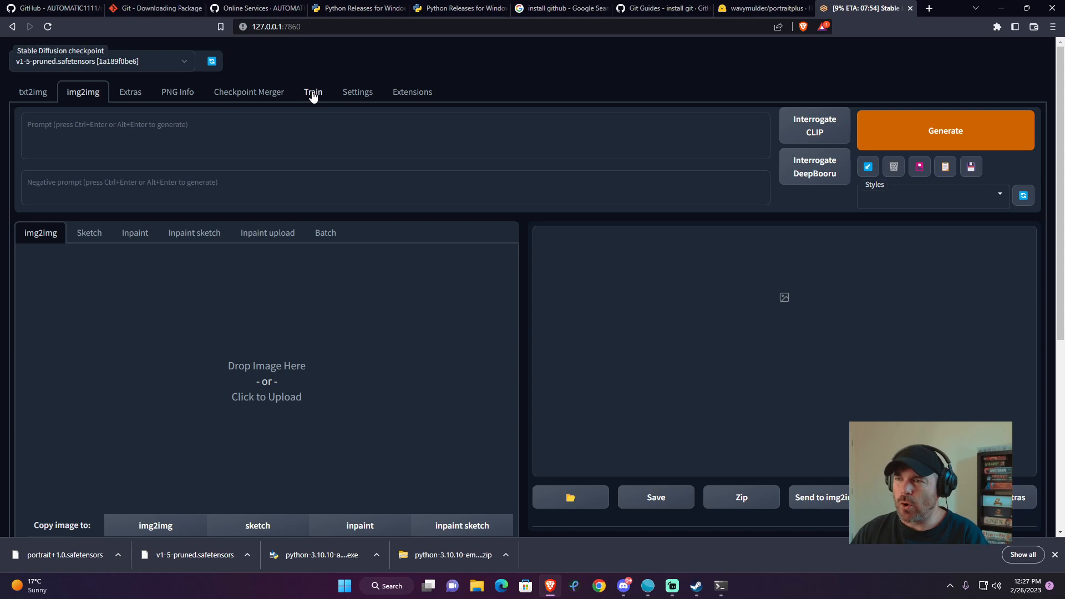
{"action": "left_click", "coordinate": [34, 95]}
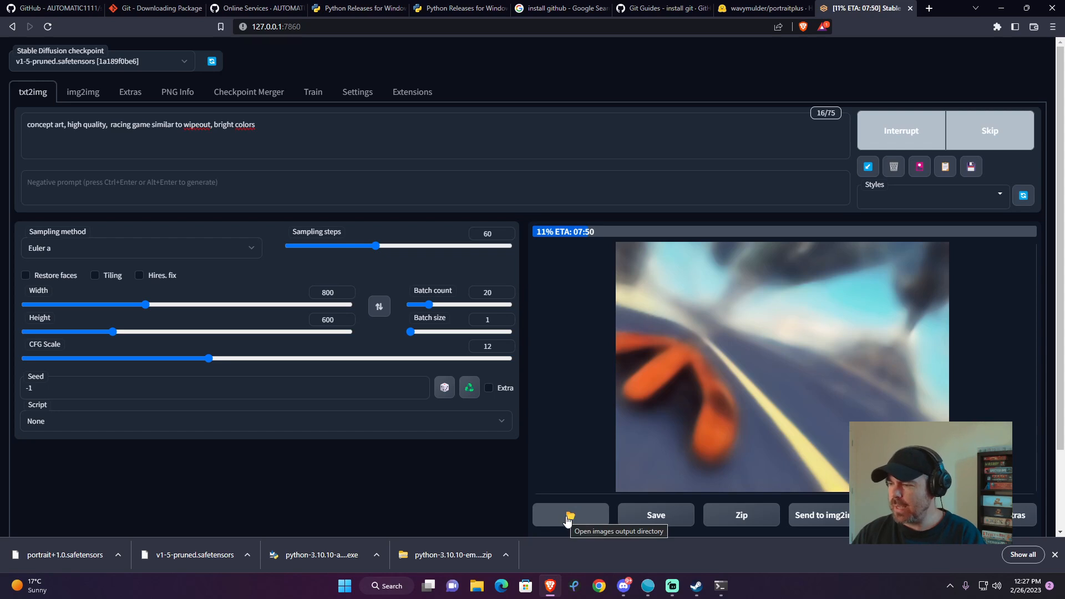
Open the txt2img images output directory in File Explorer and enter its 2023-02-26 folder.
{"action": "left_click", "coordinate": [569, 519]}
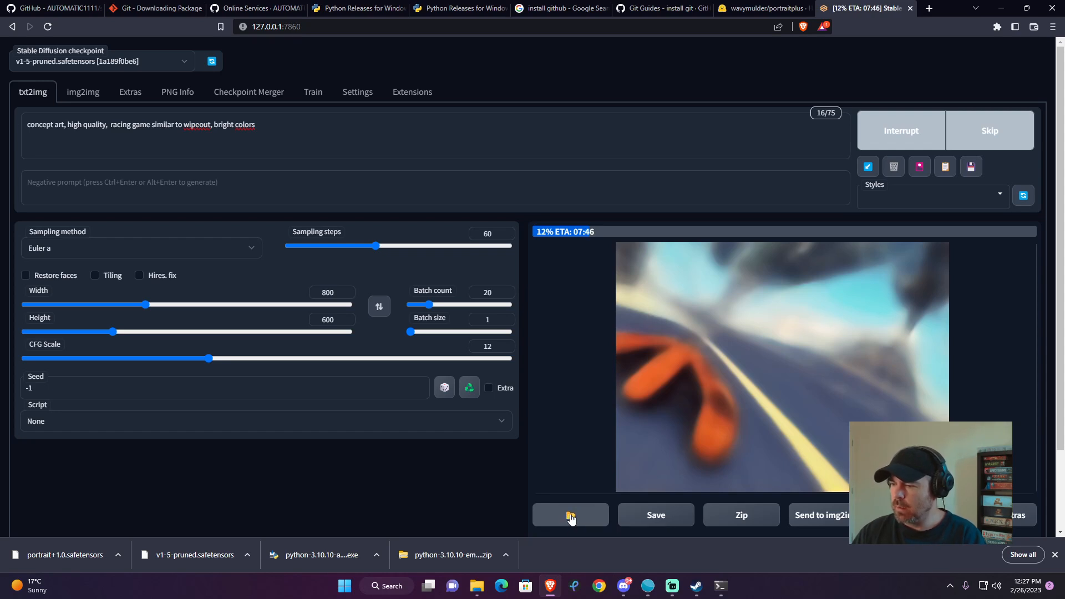
{"action": "left_click", "coordinate": [480, 595]}
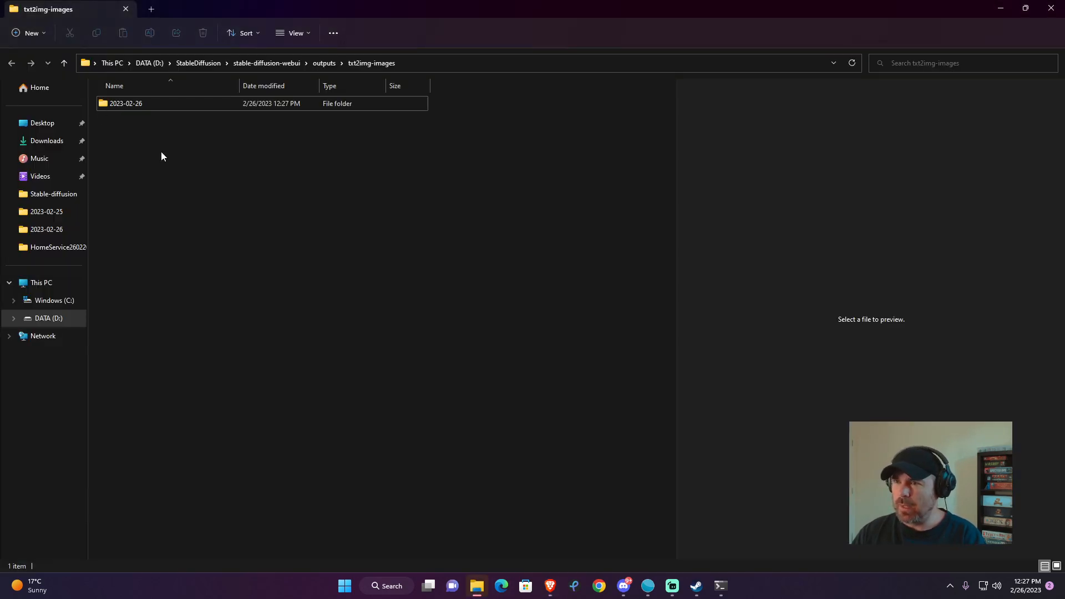
{"action": "double_click", "coordinate": [130, 105]}
Preview the generated racing game images in the dated output folder, and close the folder window.
{"action": "left_click", "coordinate": [140, 198]}
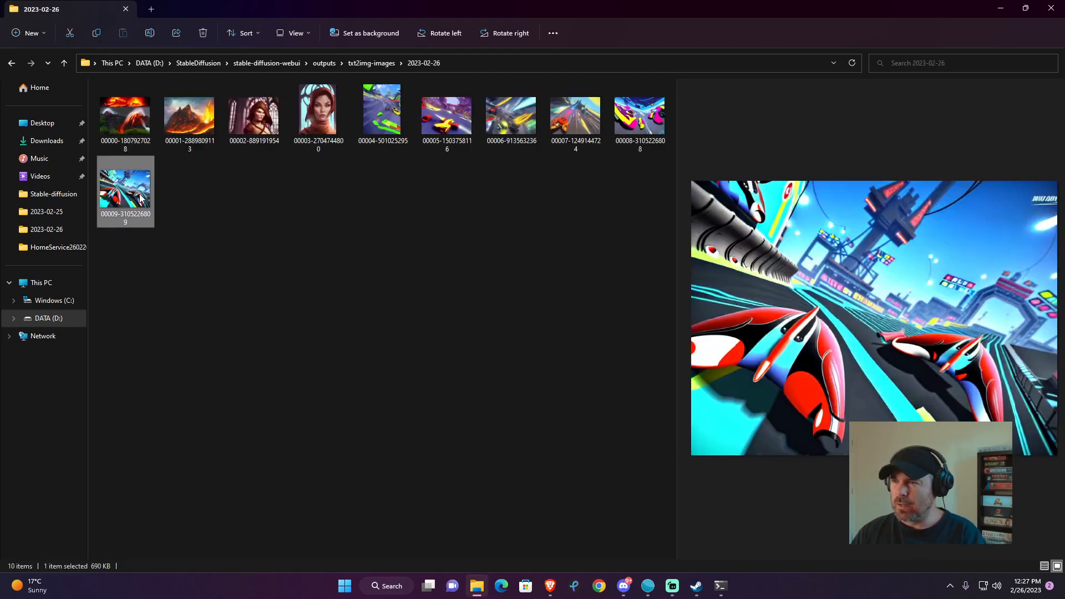
{"action": "left_click", "coordinate": [575, 115]}
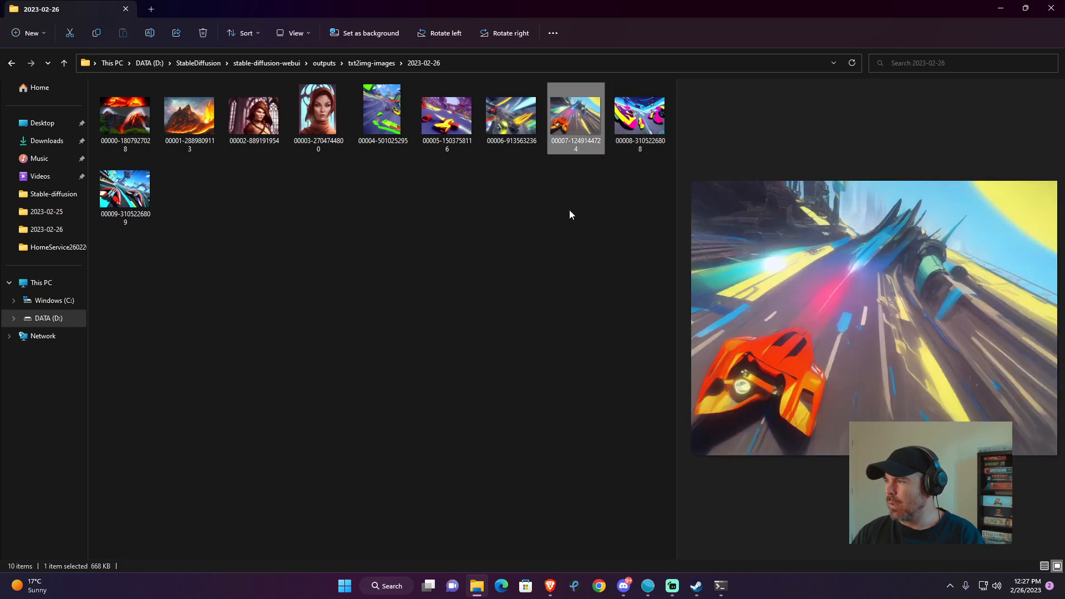
{"action": "left_click", "coordinate": [513, 120]}
{"action": "left_click", "coordinate": [435, 113]}
{"action": "left_click", "coordinate": [379, 94]}
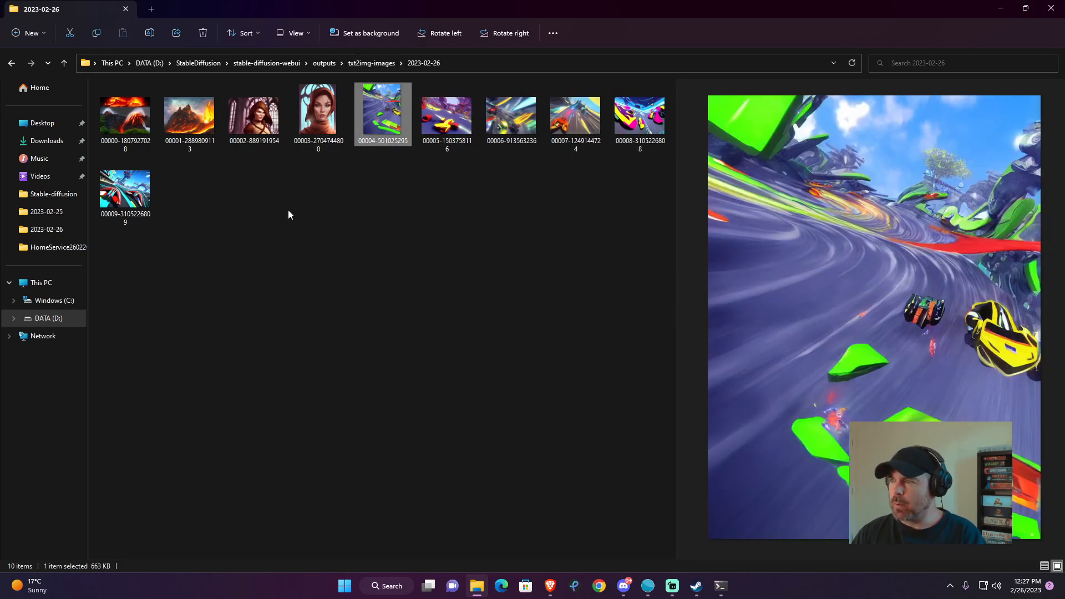
{"action": "left_click", "coordinate": [439, 115]}
{"action": "left_click", "coordinate": [398, 239]}
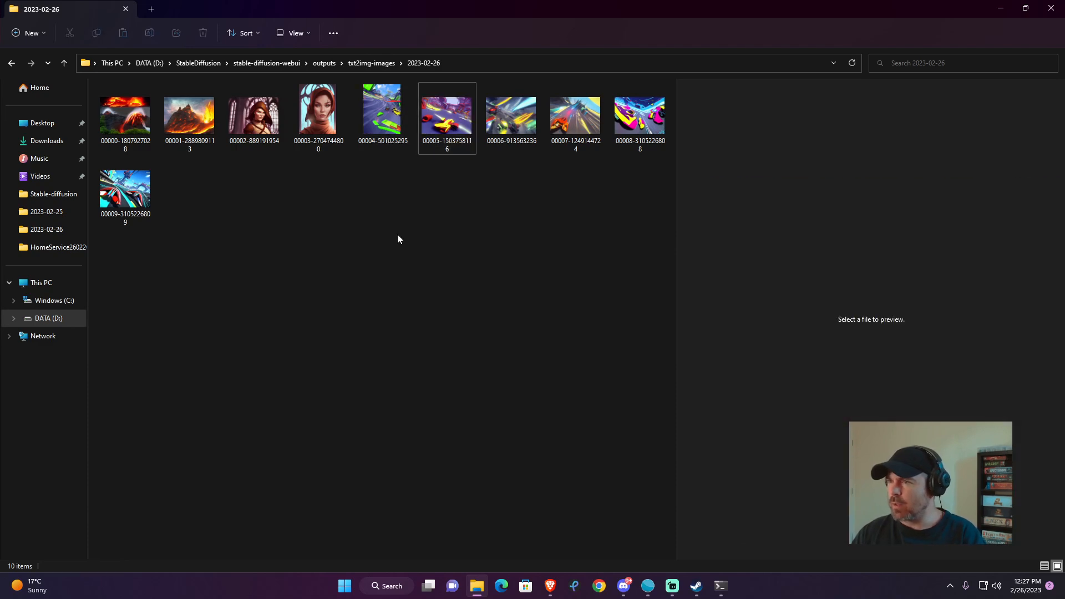
{"action": "left_click", "coordinate": [1044, 12]}
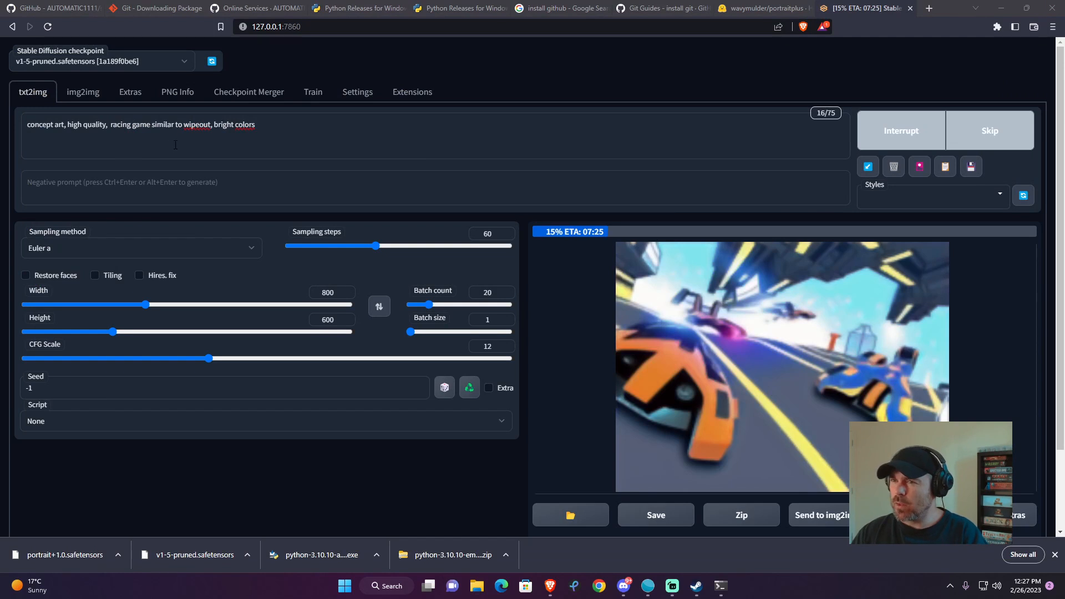